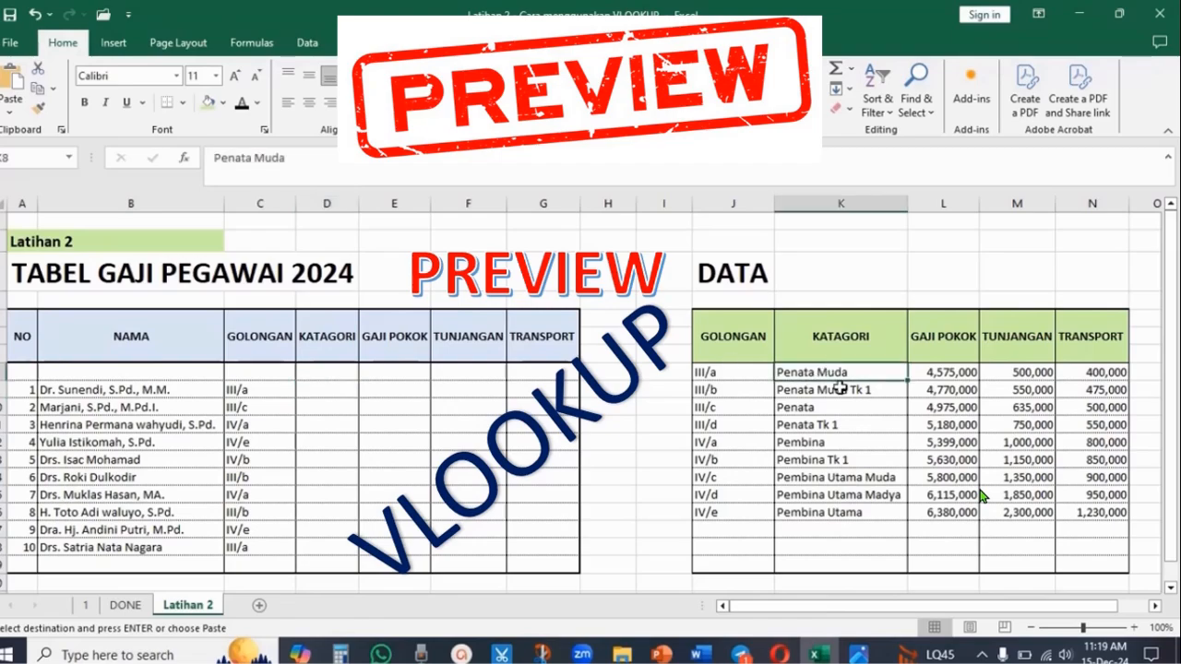
- In the first employee's KATAGORI cell, enter =VLOOKUP(C9,J8:N16,2,FALSE) to look up the golongan in the DATA table
left_click(330, 390)
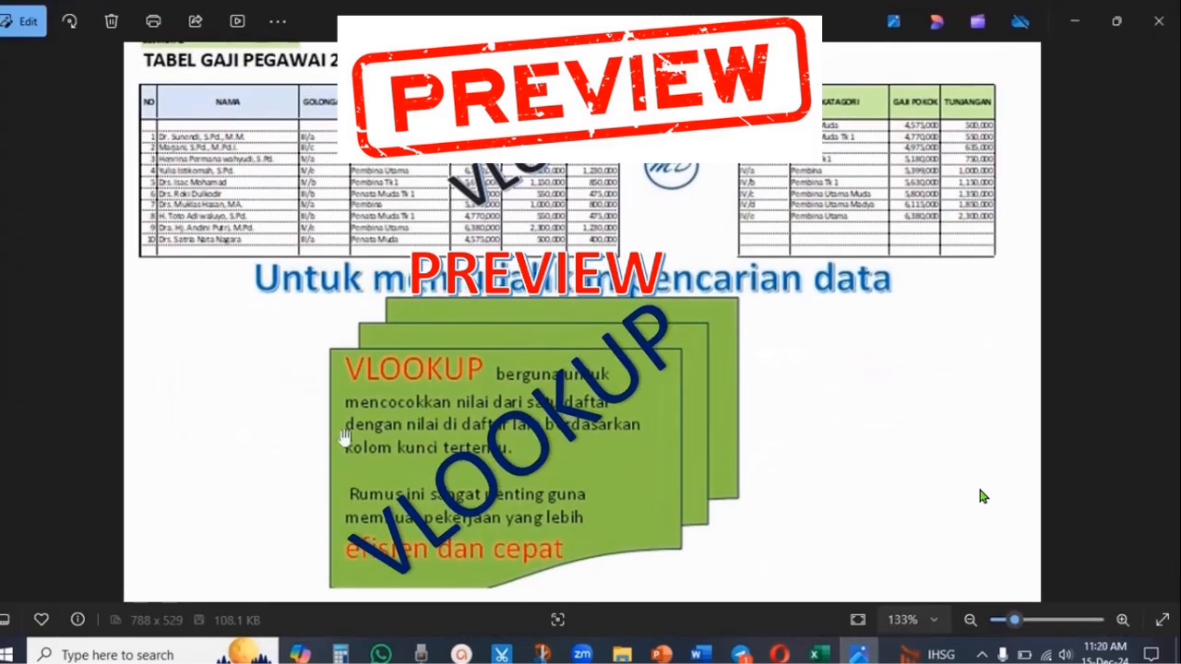
left_click(498, 516)
left_click(328, 391)
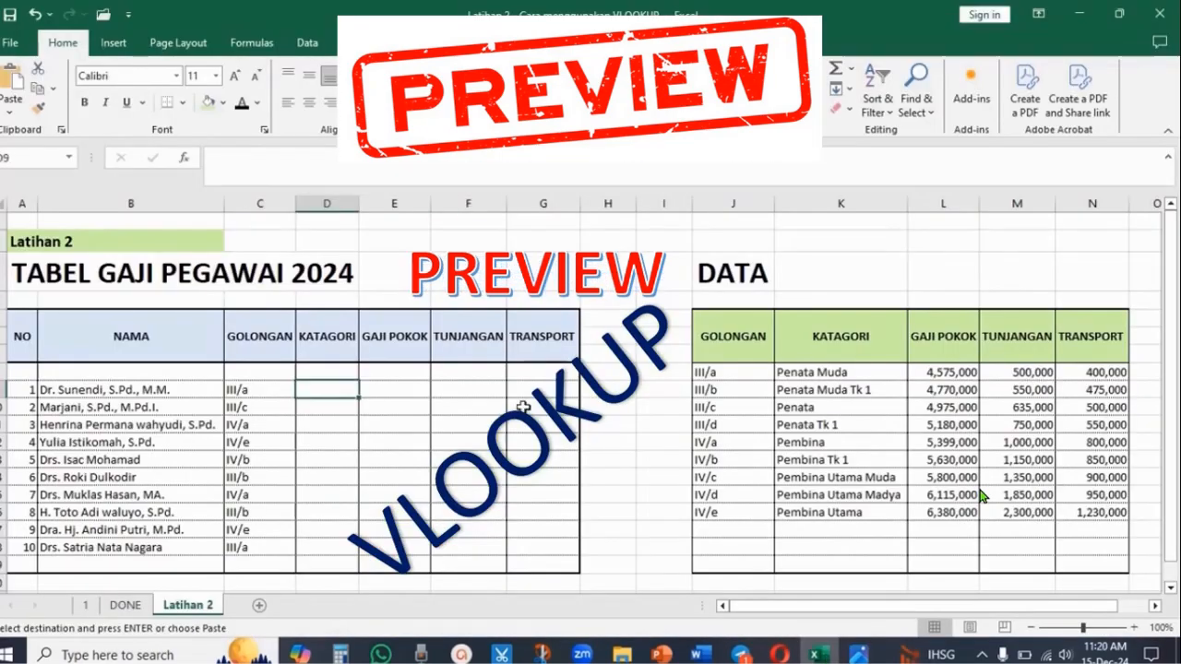
type("=vlookup(")
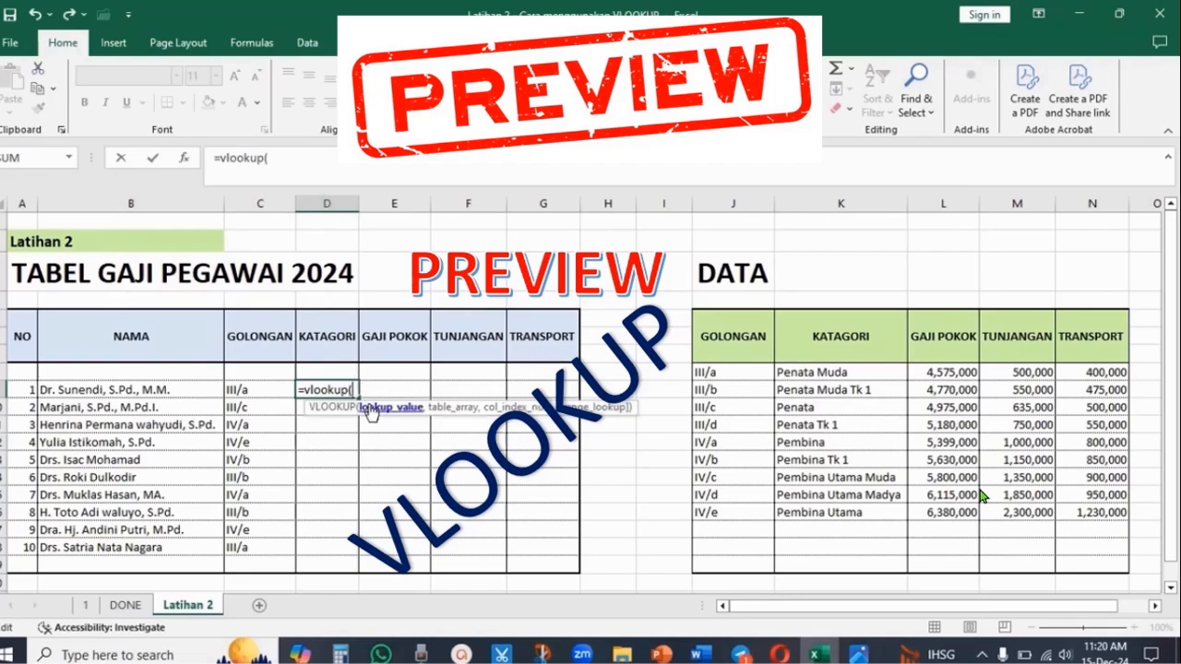
left_click(237, 389)
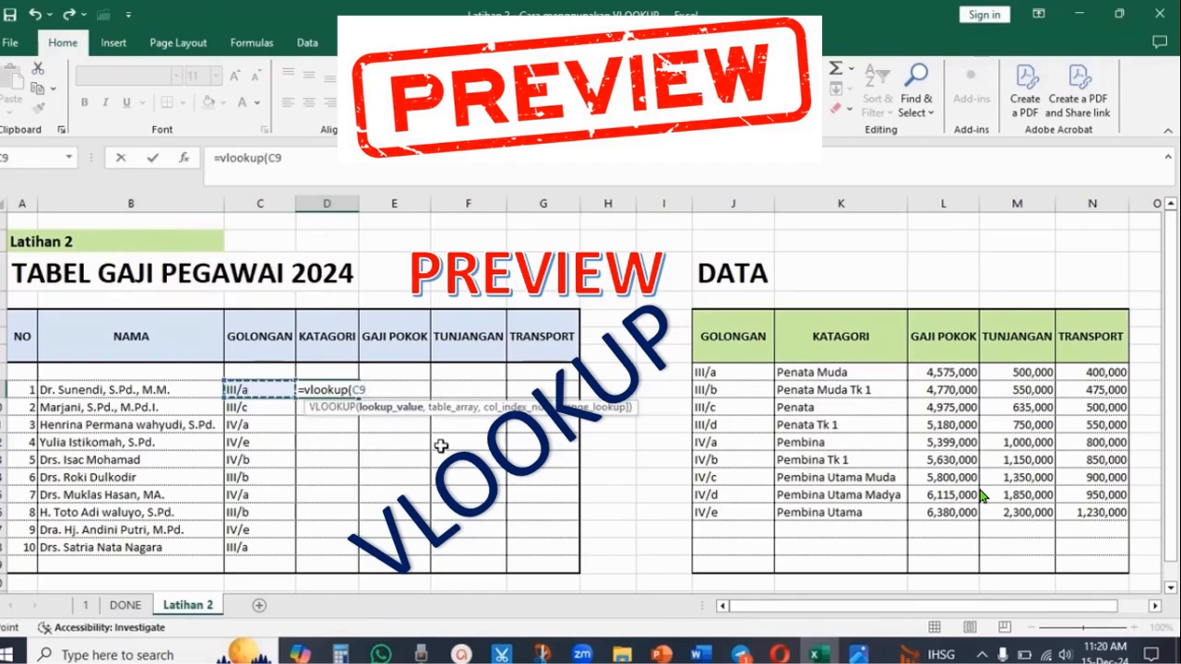
type(",")
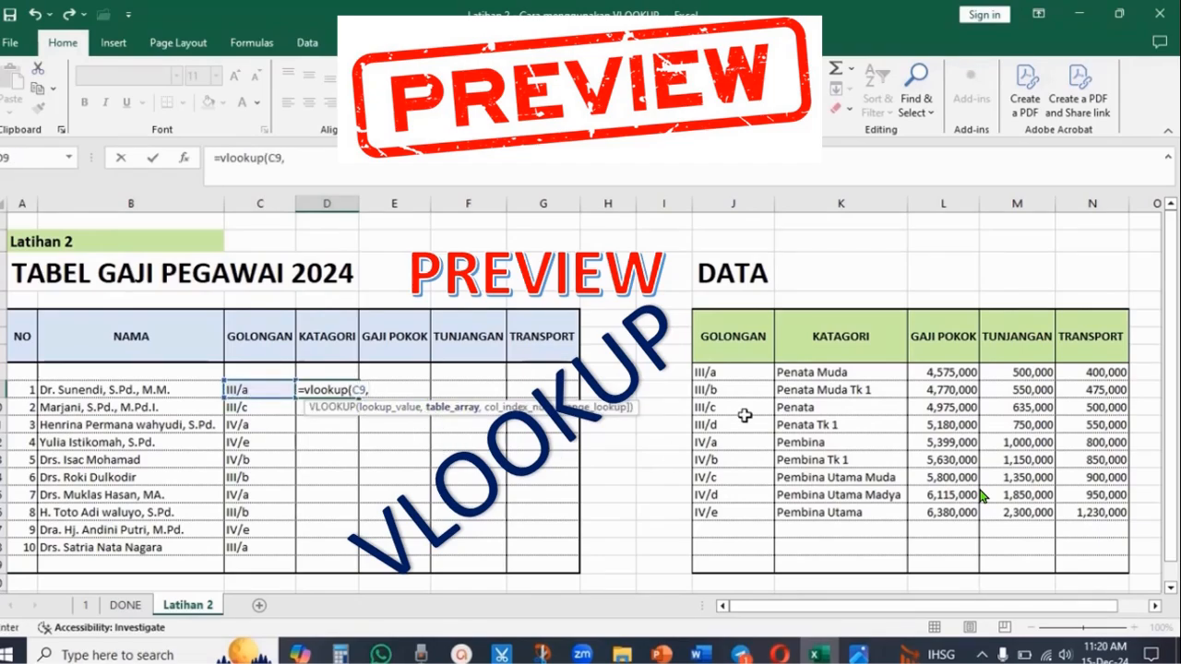
left_click_drag(744, 375, 1109, 513)
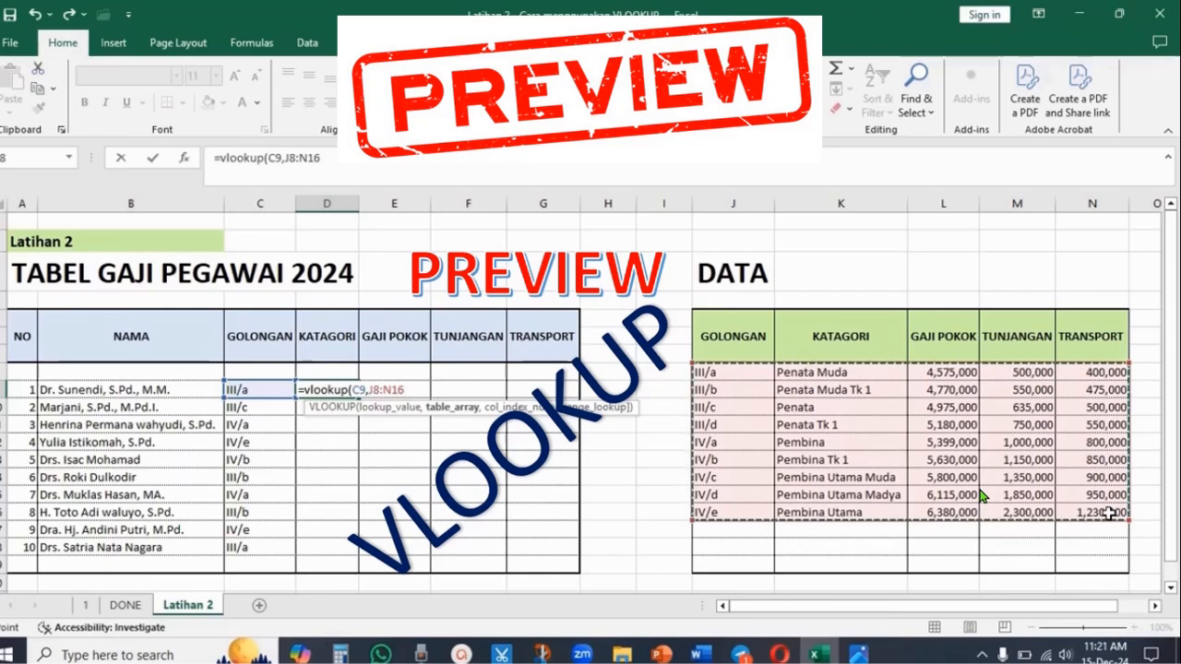
type(",")
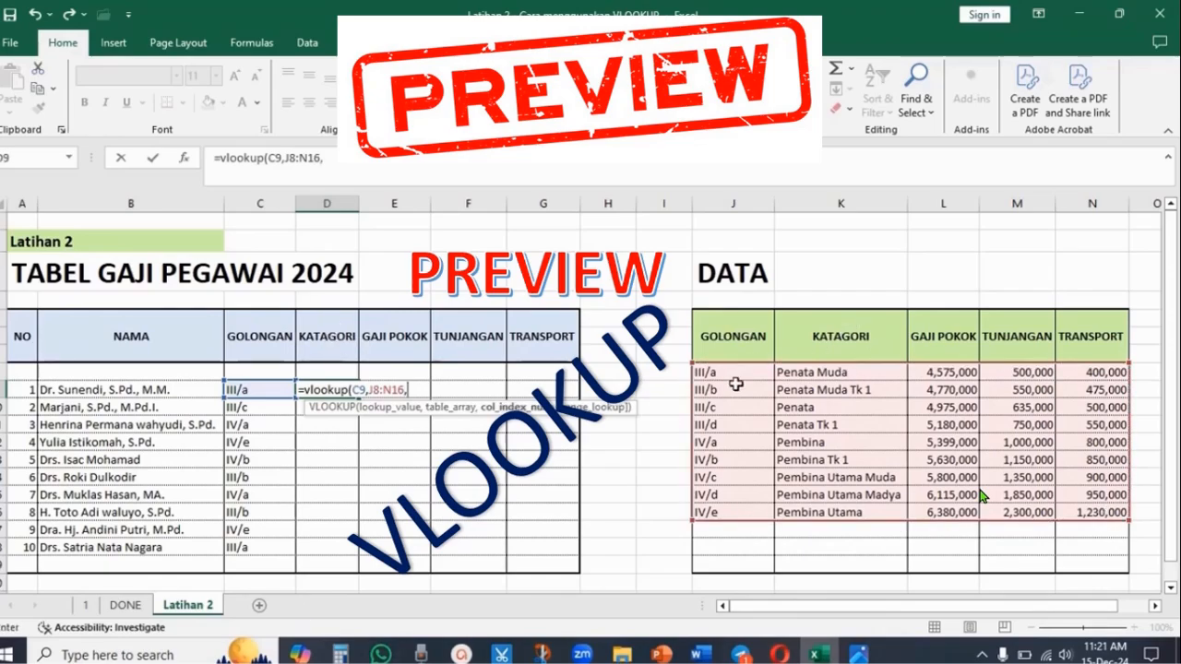
type("2,")
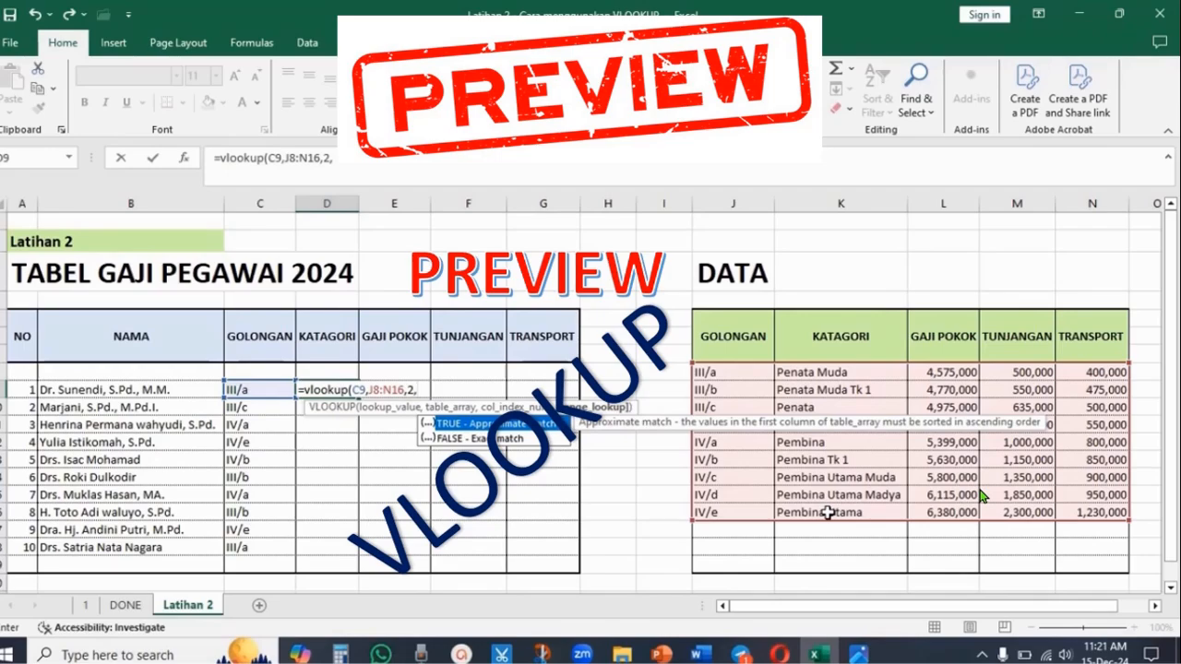
type("false")
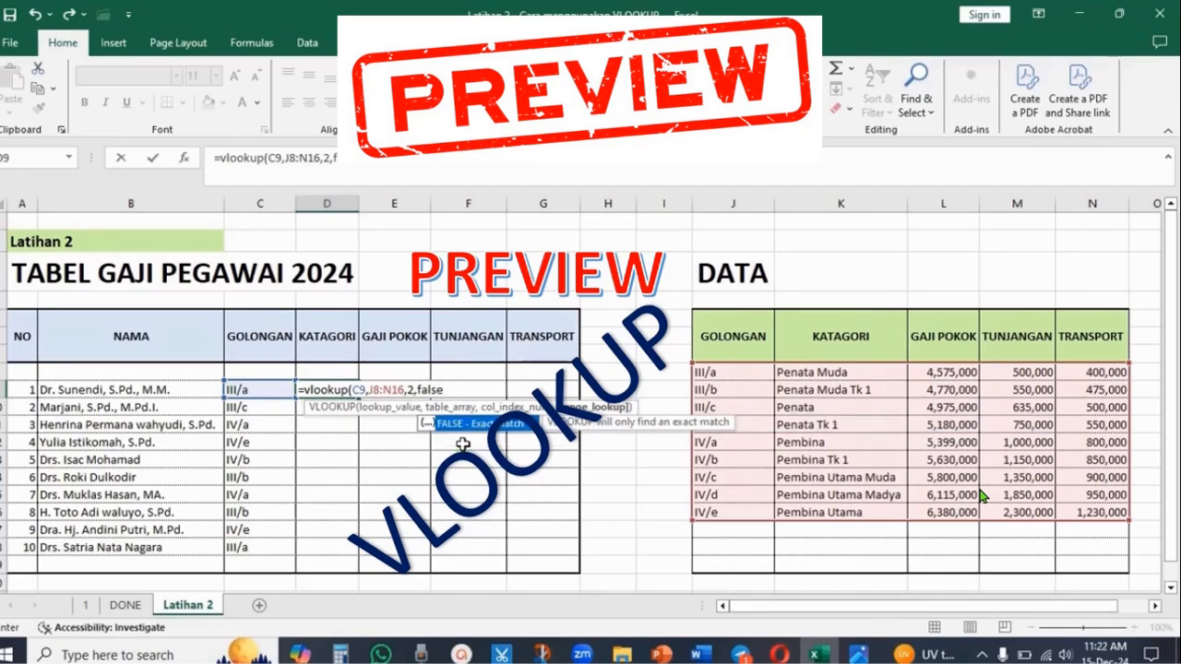
key("Return")
- Edit the formula and make the J8:N16 table range absolute with $ signs
double_click(360, 201)
double_click(363, 390)
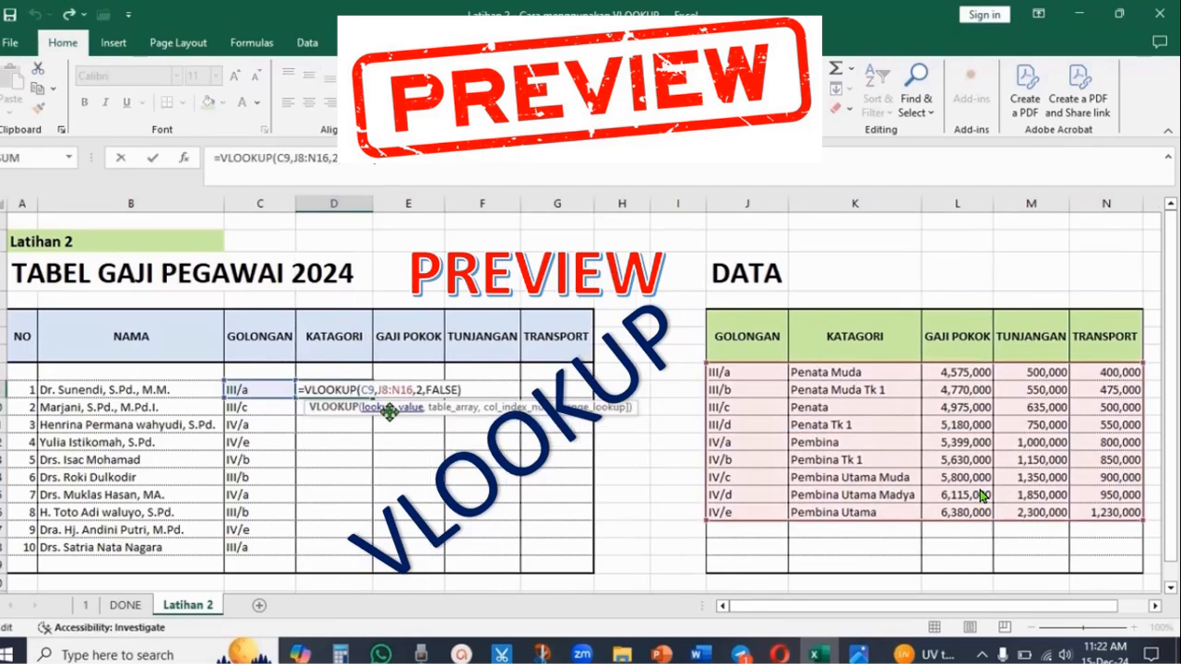
left_click(383, 387)
key("Escape")
double_click(385, 391)
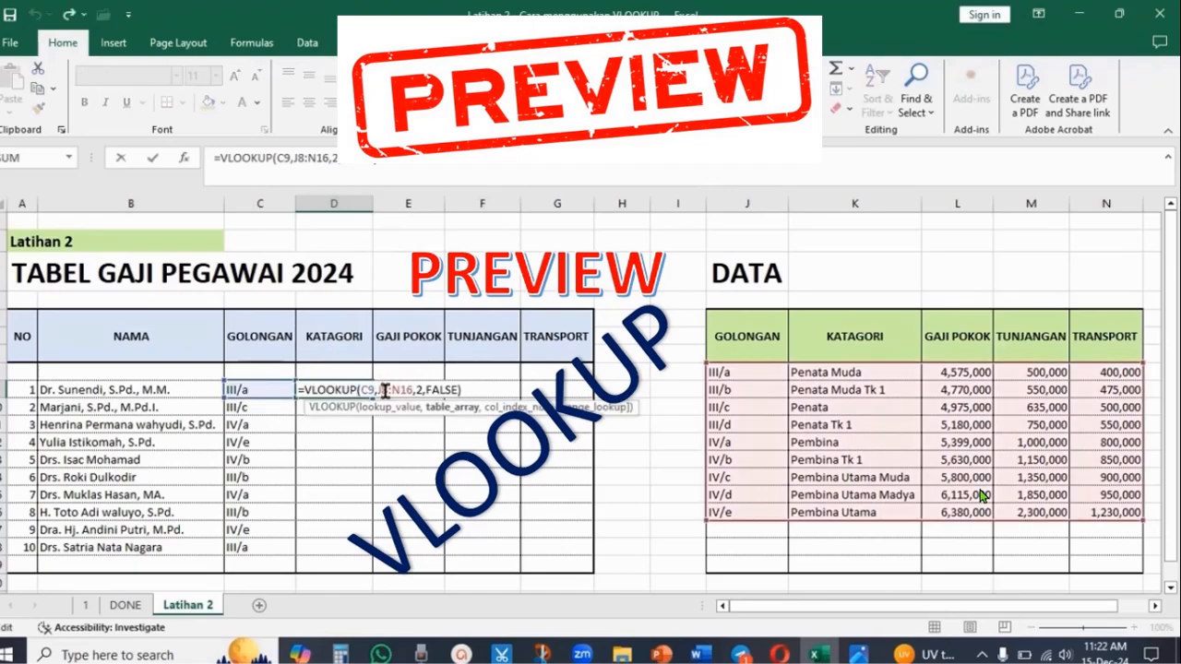
key("F4")
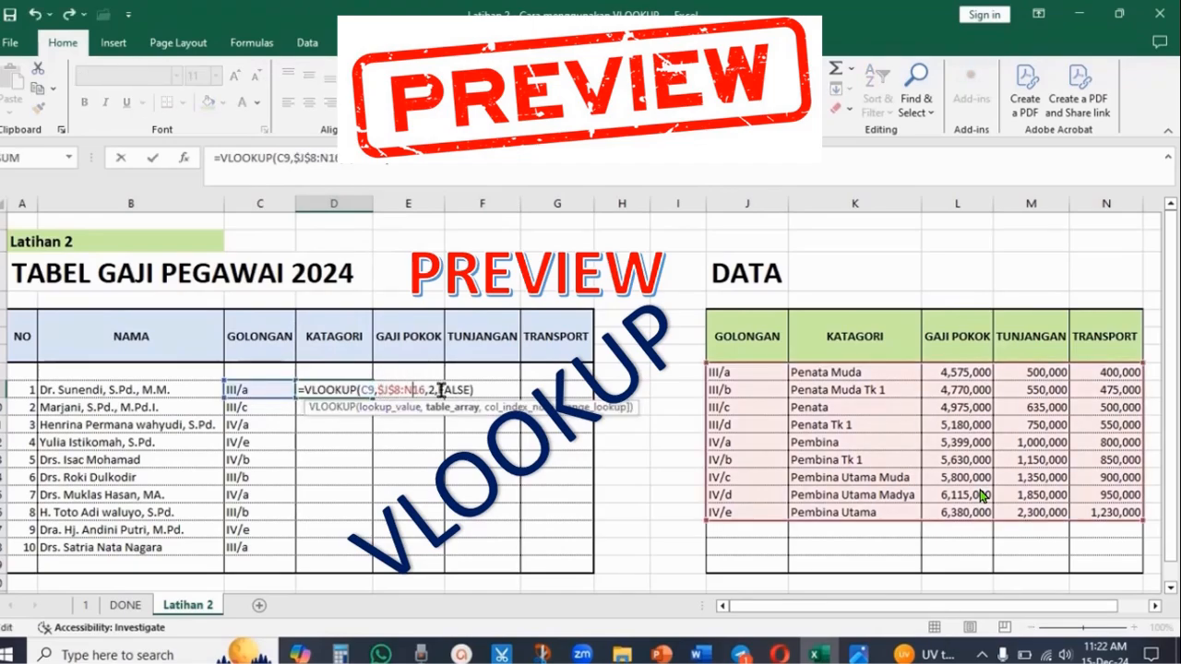
left_click(420, 390)
key("F4")
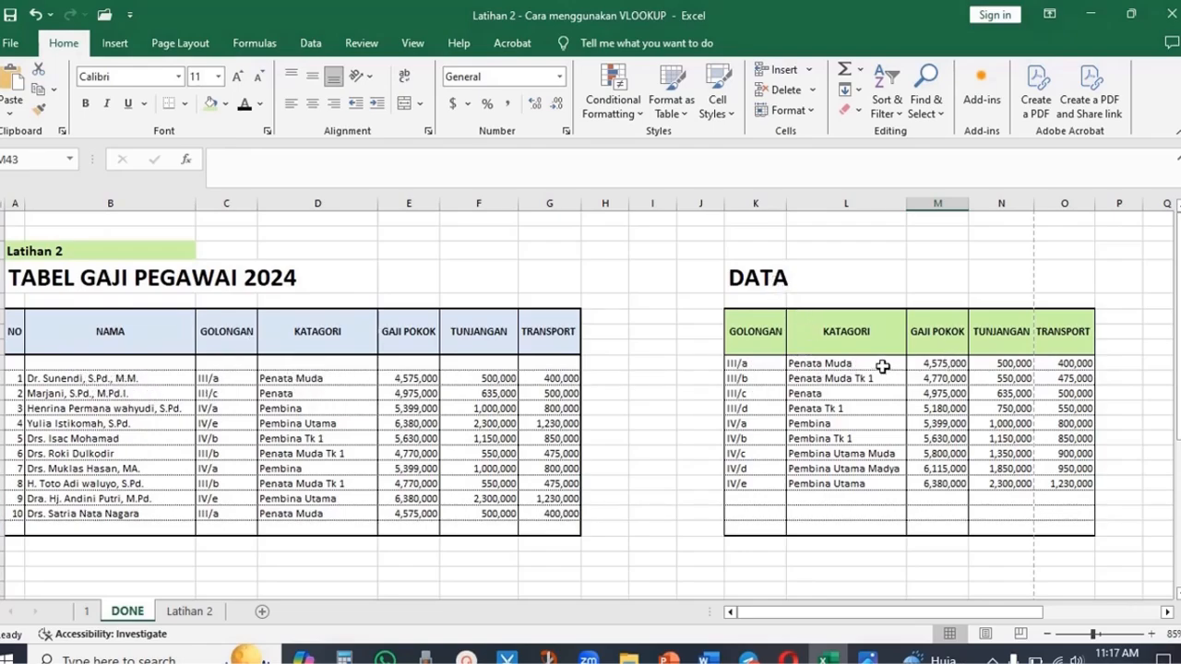
- Examine the finished VLOOKUP formulas in the DONE sheet's salary table columns
left_click_drag(759, 359, 1057, 520)
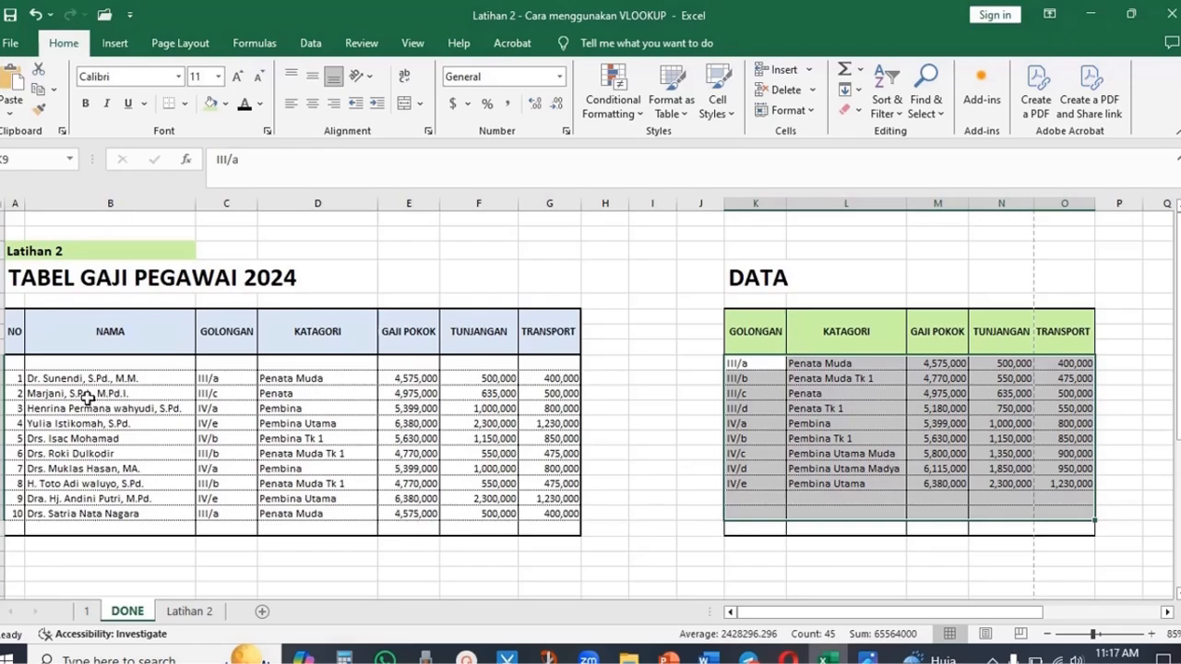
left_click(301, 379)
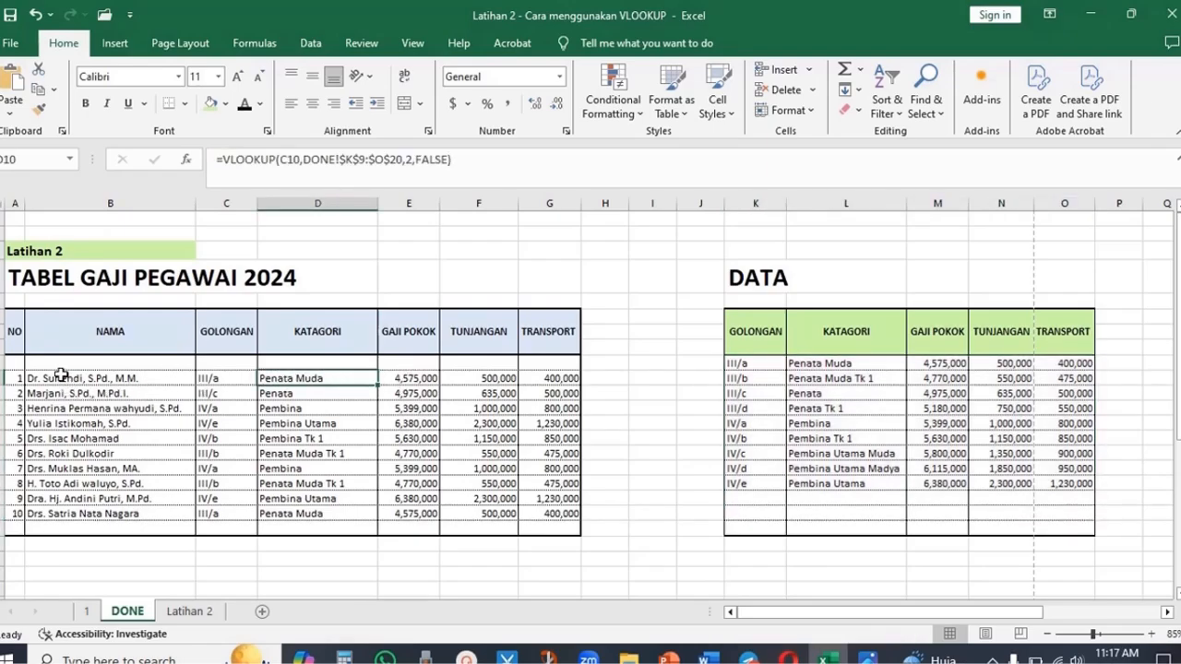
left_click_drag(17, 371, 219, 512)
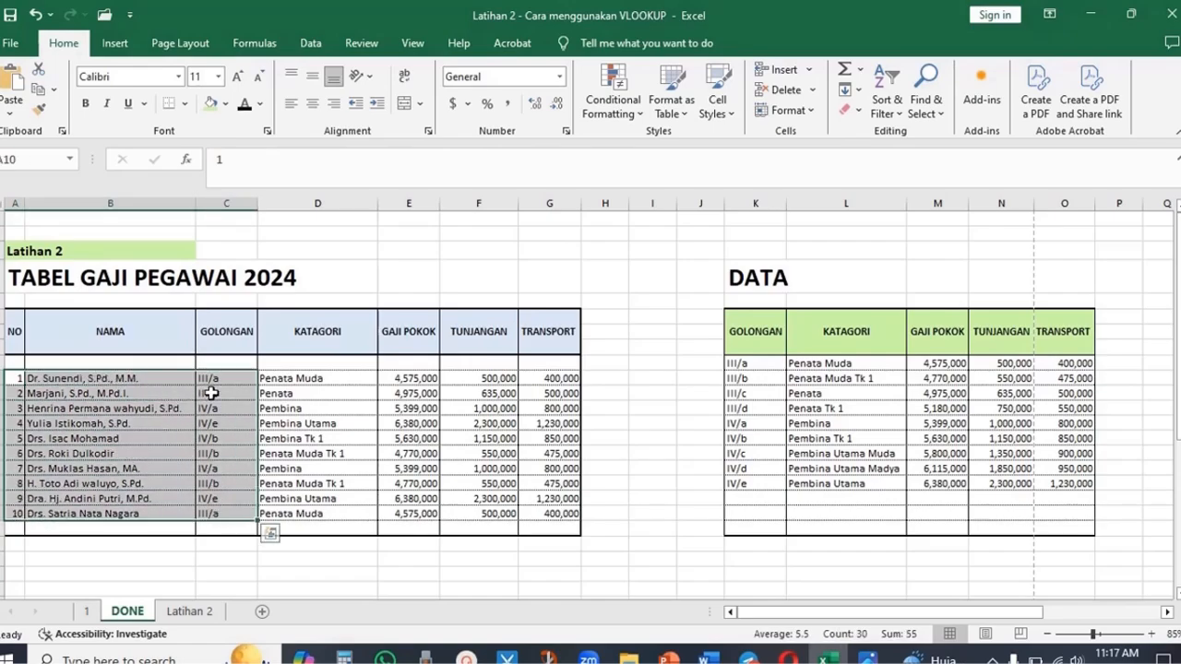
left_click(336, 382)
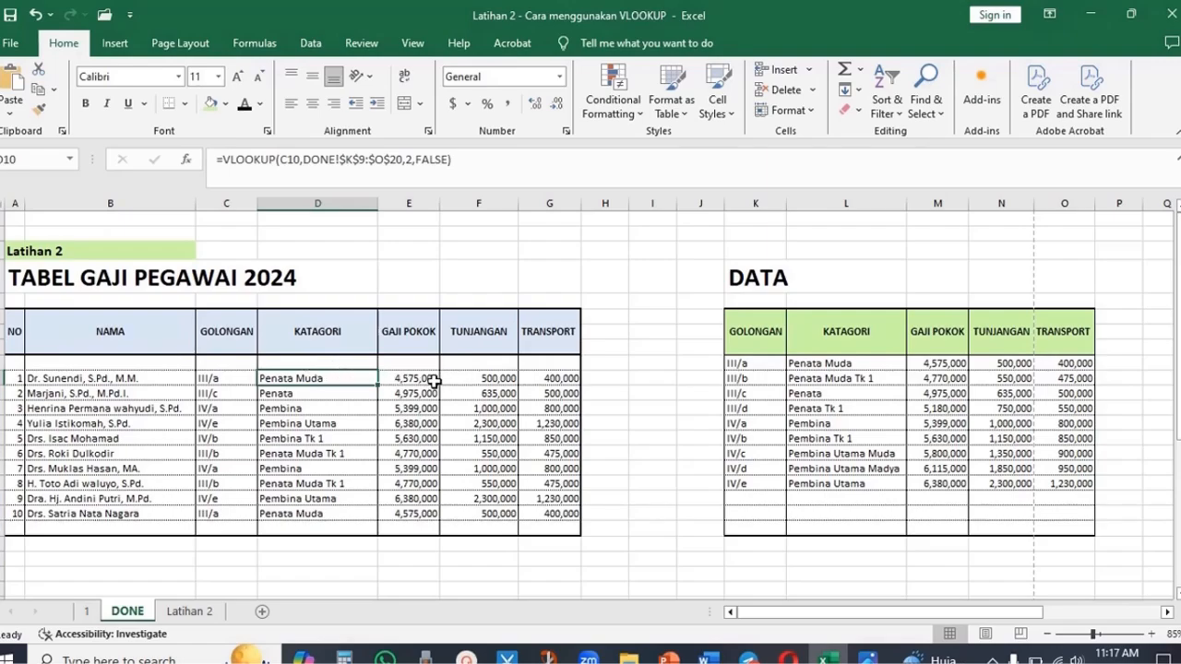
left_click(429, 379)
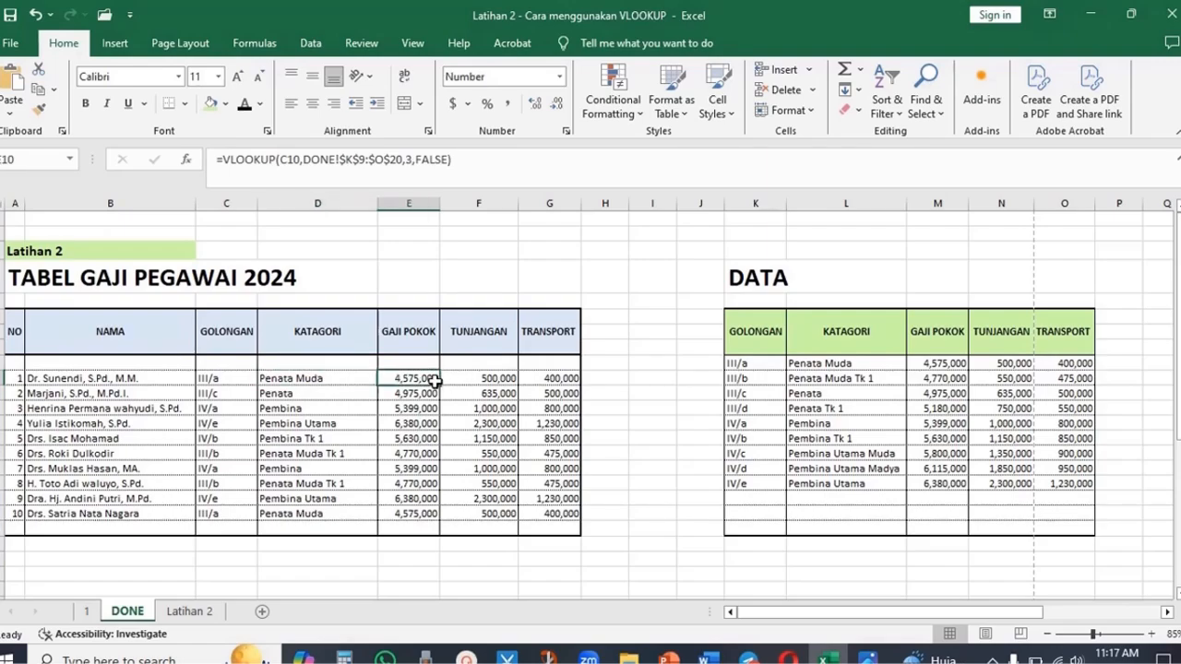
left_click(496, 382)
left_click(557, 377)
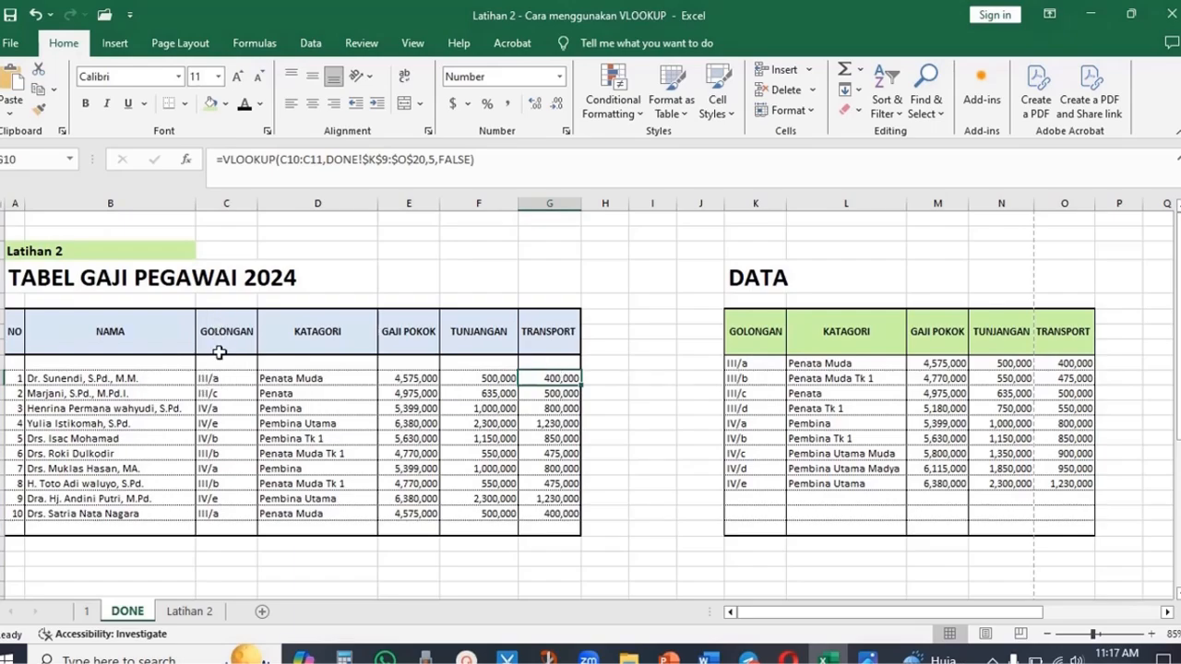
left_click(194, 613)
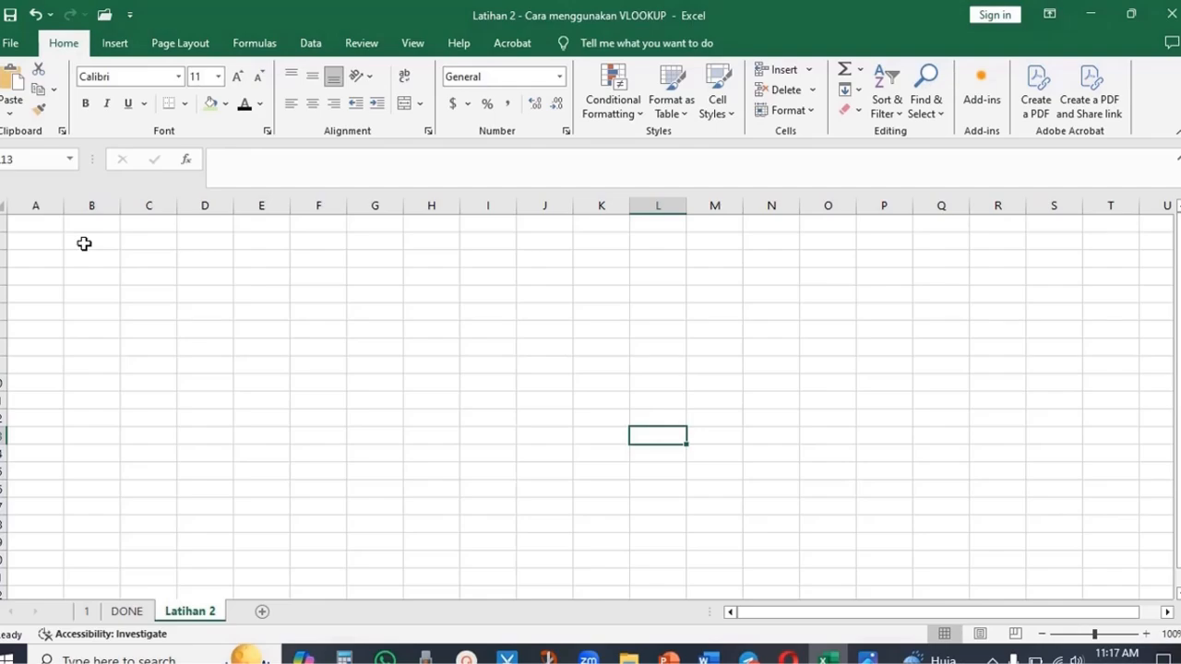
left_click(138, 615)
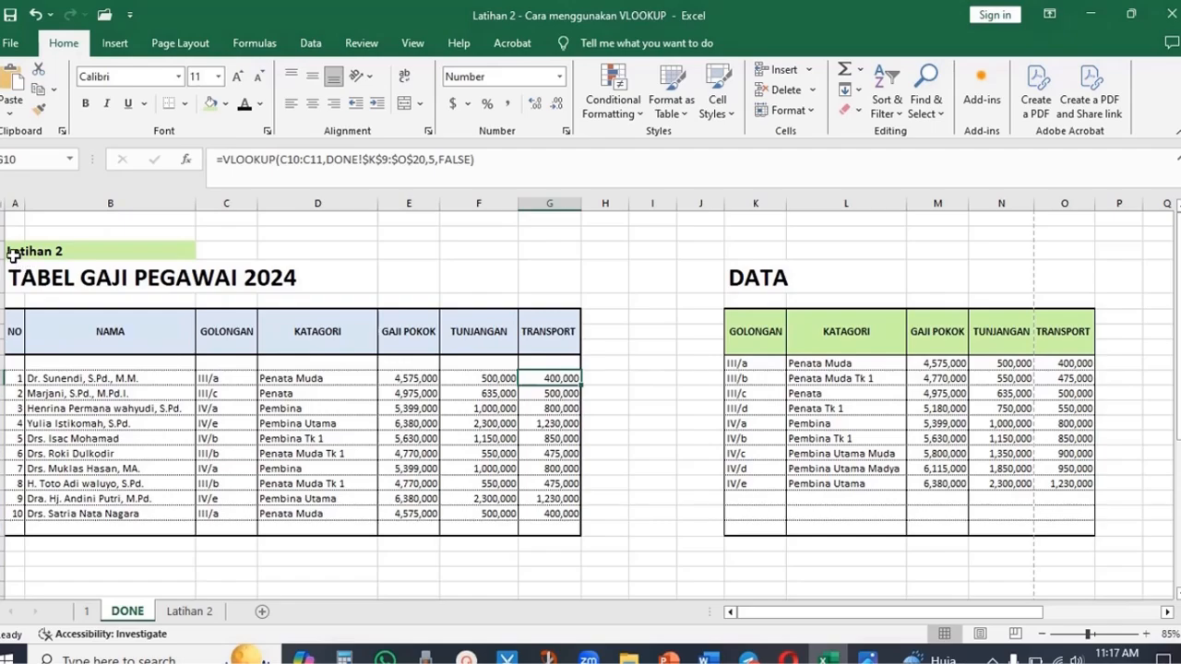
- Copy the TABEL GAJI PEGAWAI 2024 salary table from the DONE sheet
left_click_drag(19, 253, 578, 544)
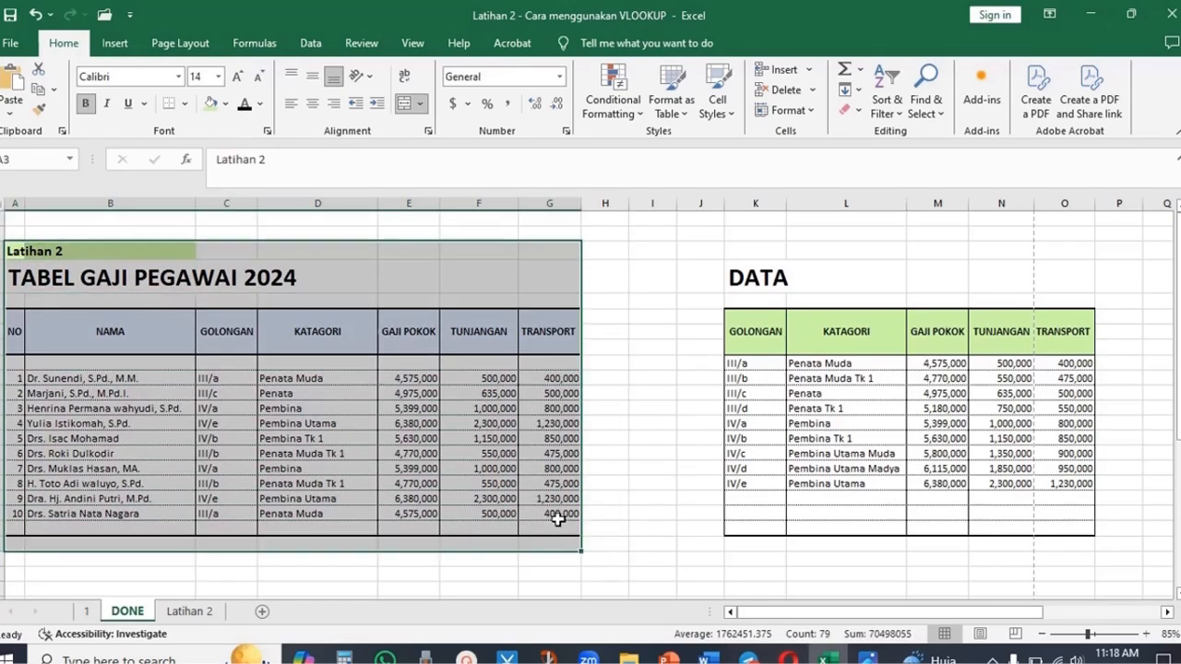
right_click(519, 487)
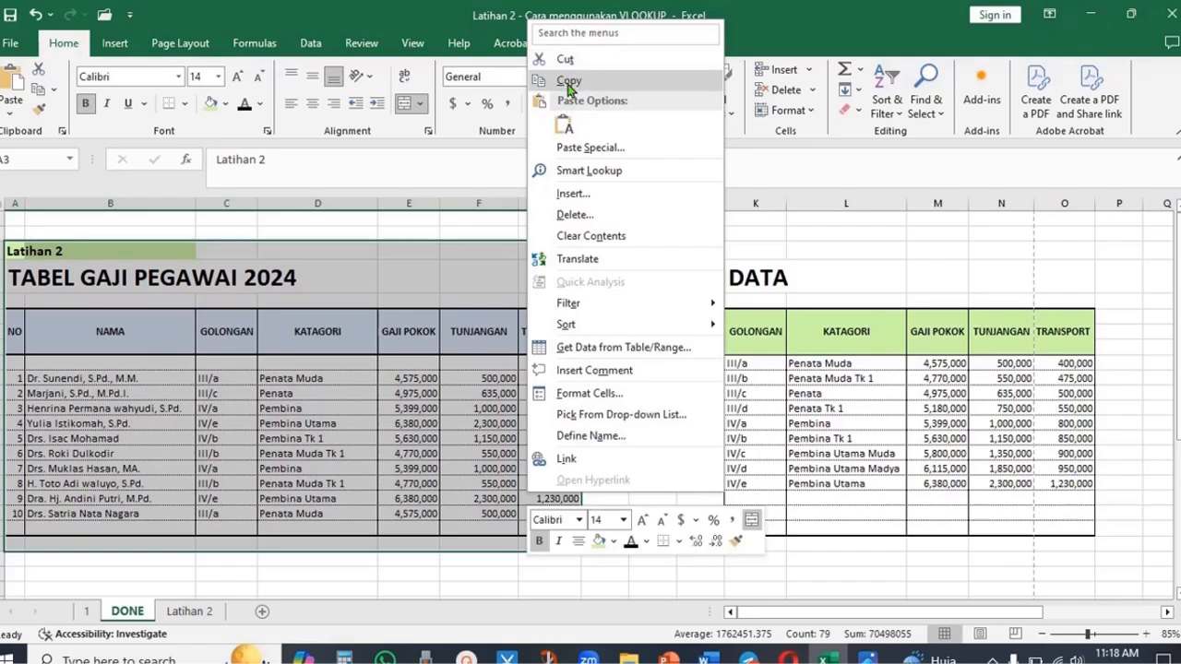
left_click(567, 80)
- Paste the salary table into the Latihan 2 sheet and autofit its GOLONGAN to TRANSPORT column widths
left_click(208, 614)
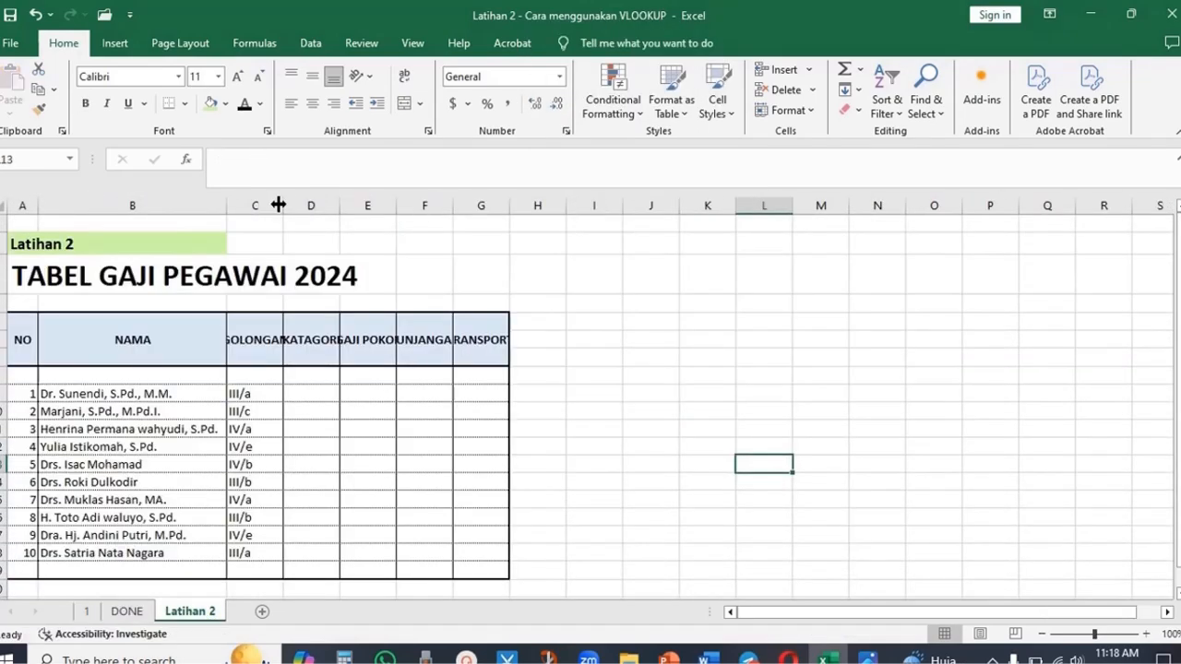
double_click(277, 204)
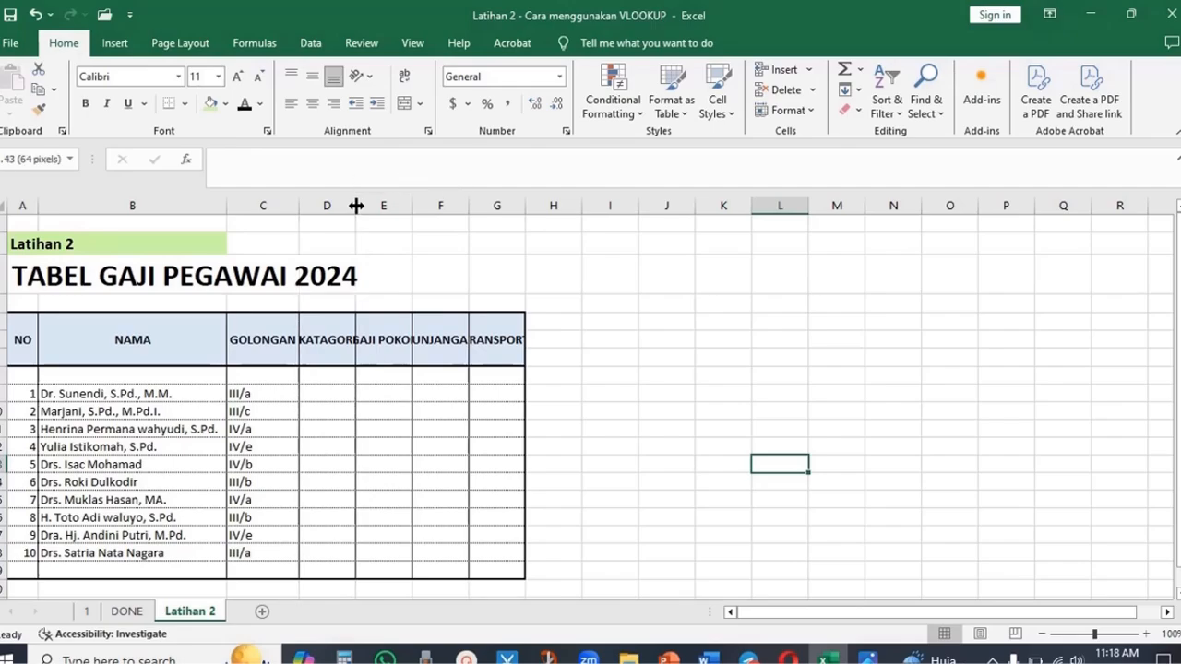
double_click(354, 205)
double_click(421, 213)
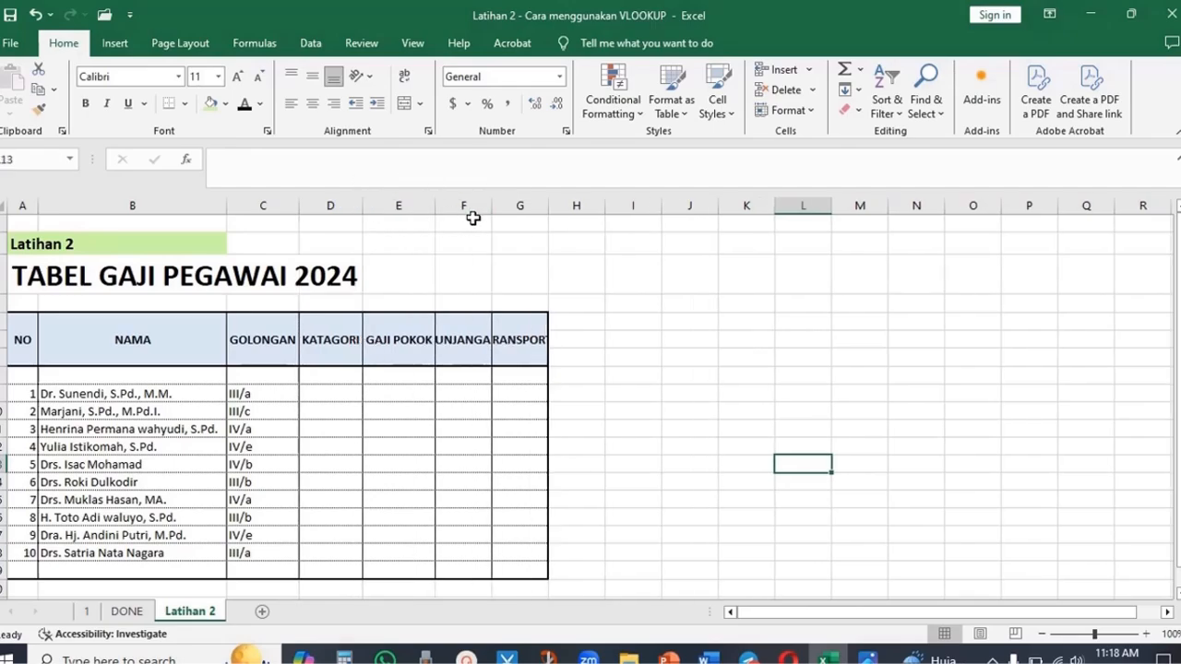
double_click(490, 204)
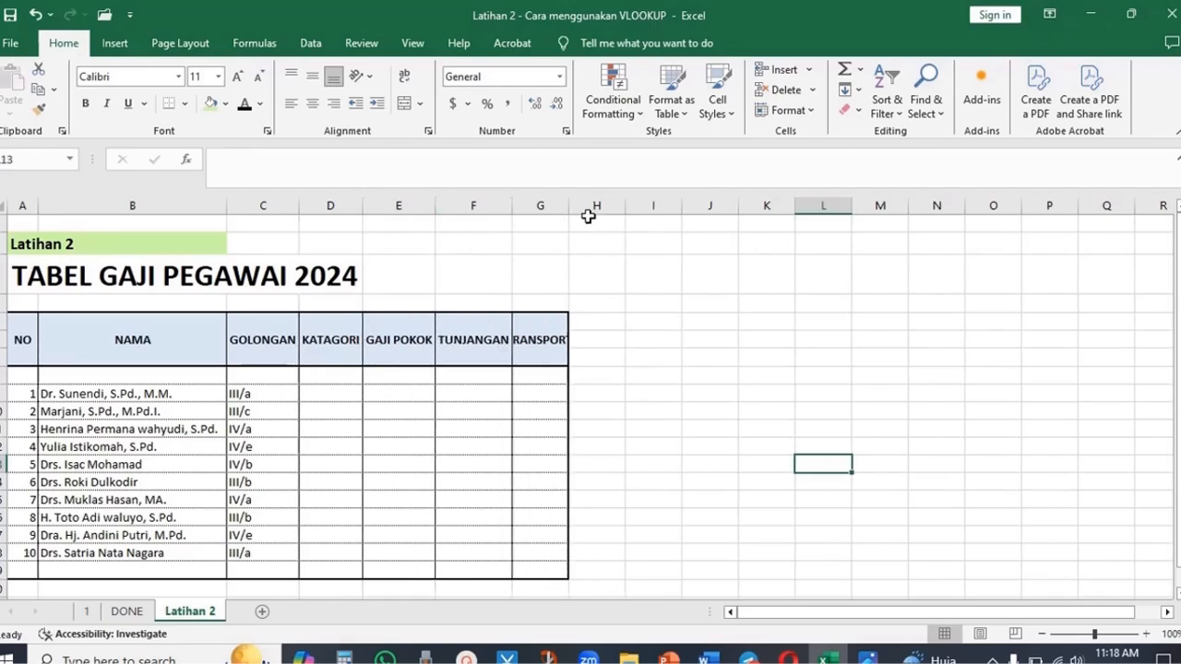
double_click(569, 205)
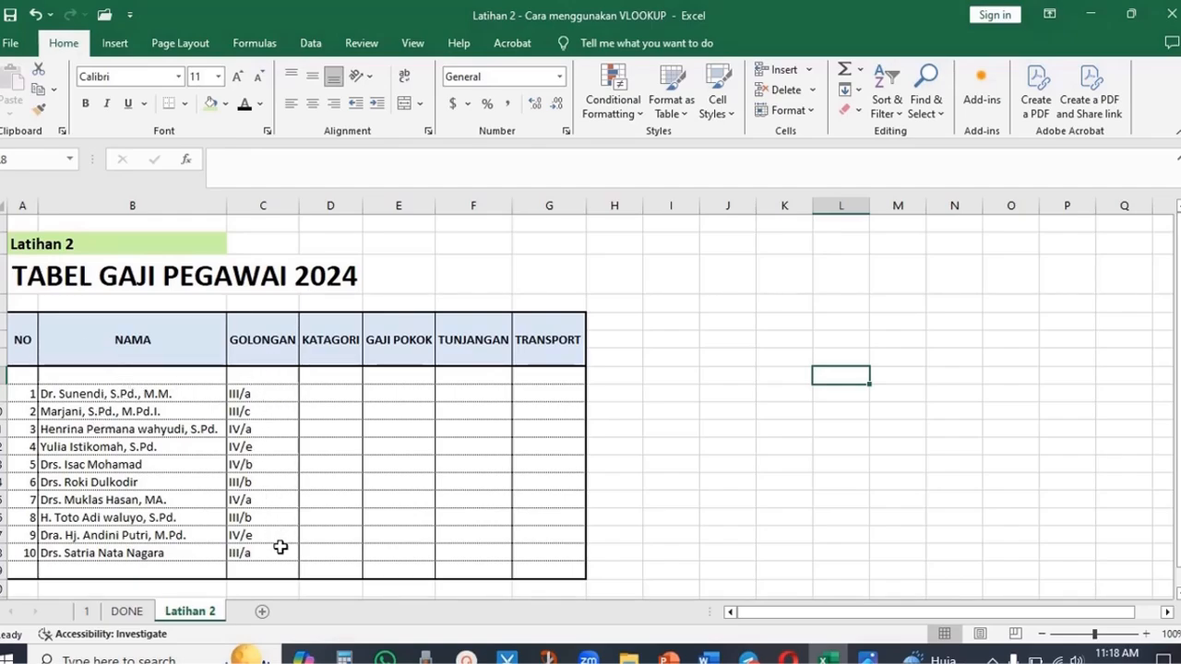
- Copy the DATA reference table from the DONE sheet
left_click(349, 478)
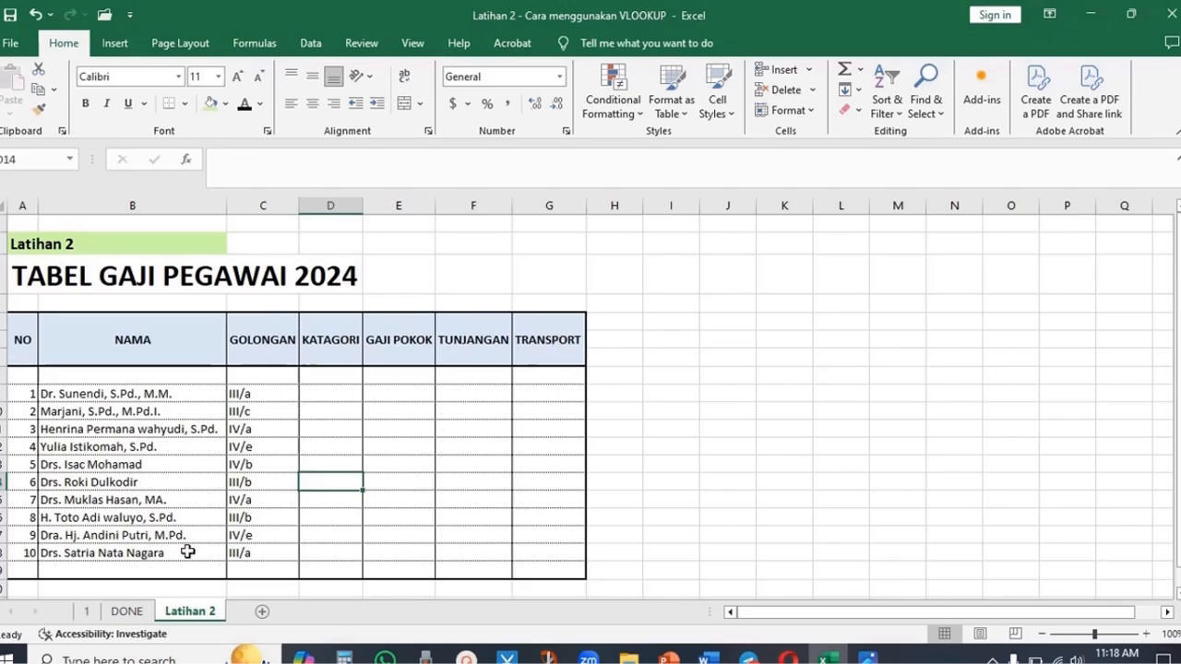
left_click(126, 610)
left_click_drag(763, 277, 1082, 531)
right_click(1005, 472)
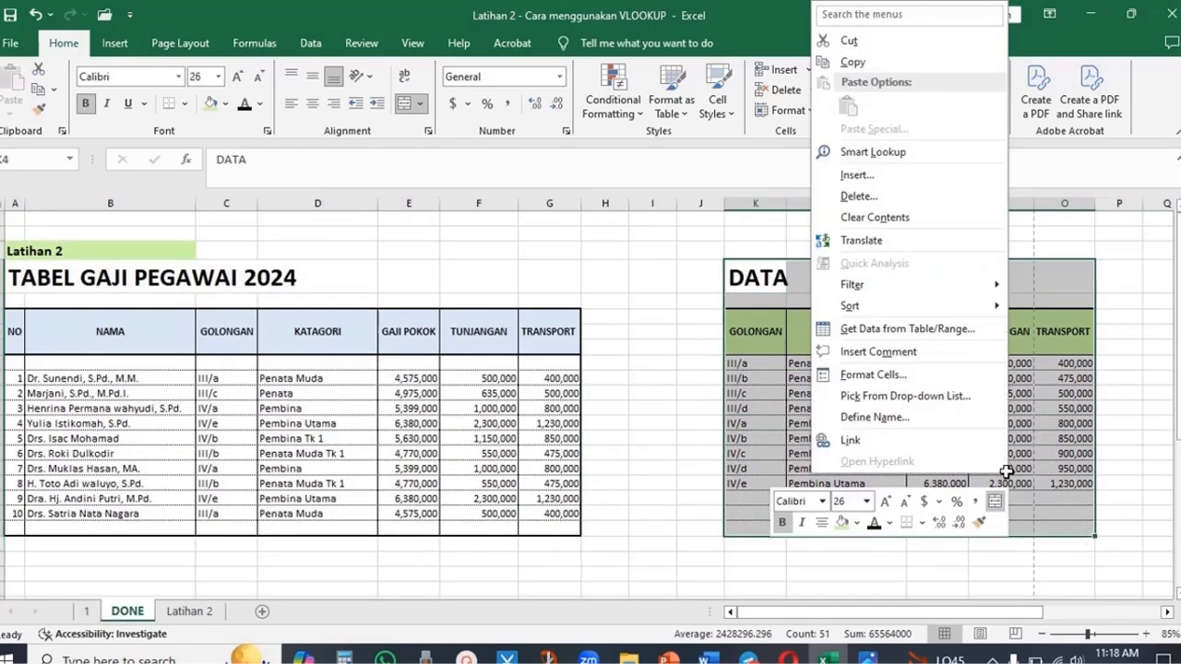
left_click(853, 62)
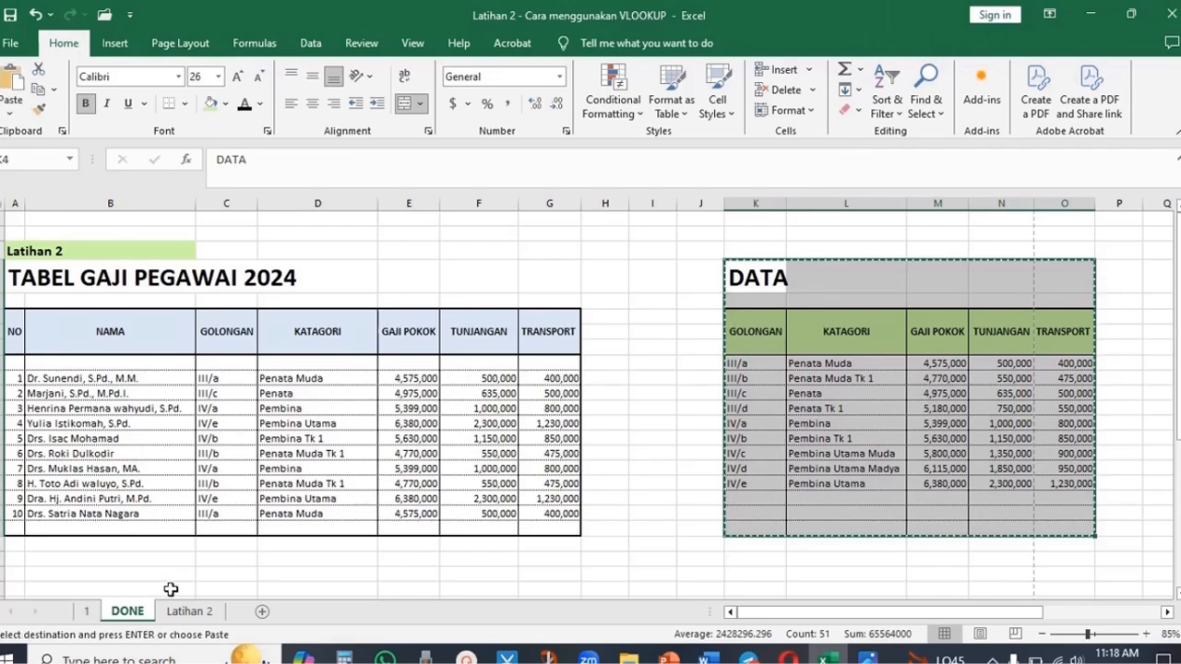
- Paste the DATA reference table into the Latihan 2 sheet beside the salary table and autofit its GOLONGAN to TRANSPORT columns
left_click(189, 612)
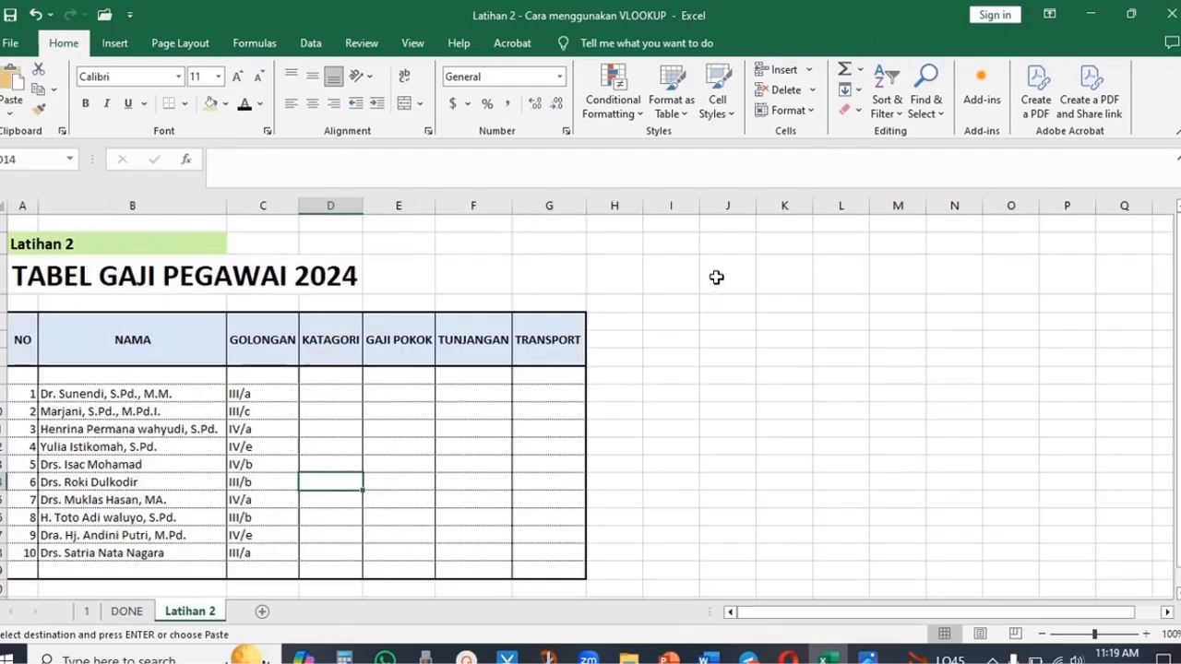
left_click(716, 277)
right_click(716, 276)
left_click(754, 301)
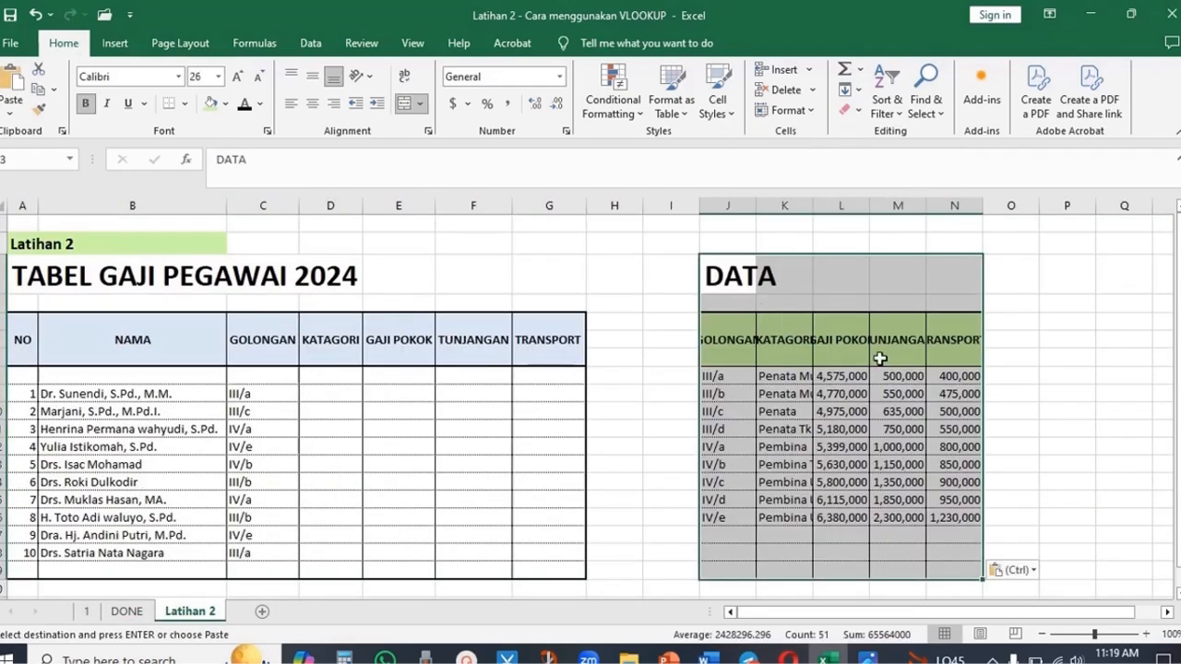
double_click(756, 202)
double_click(839, 206)
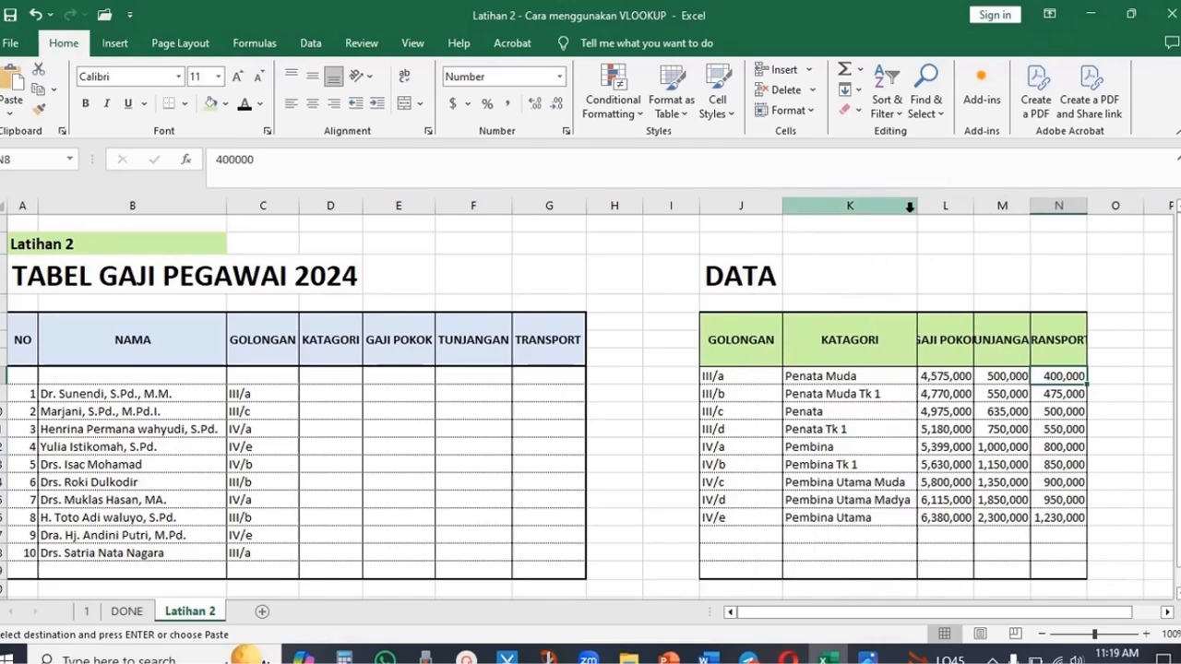
double_click(975, 206)
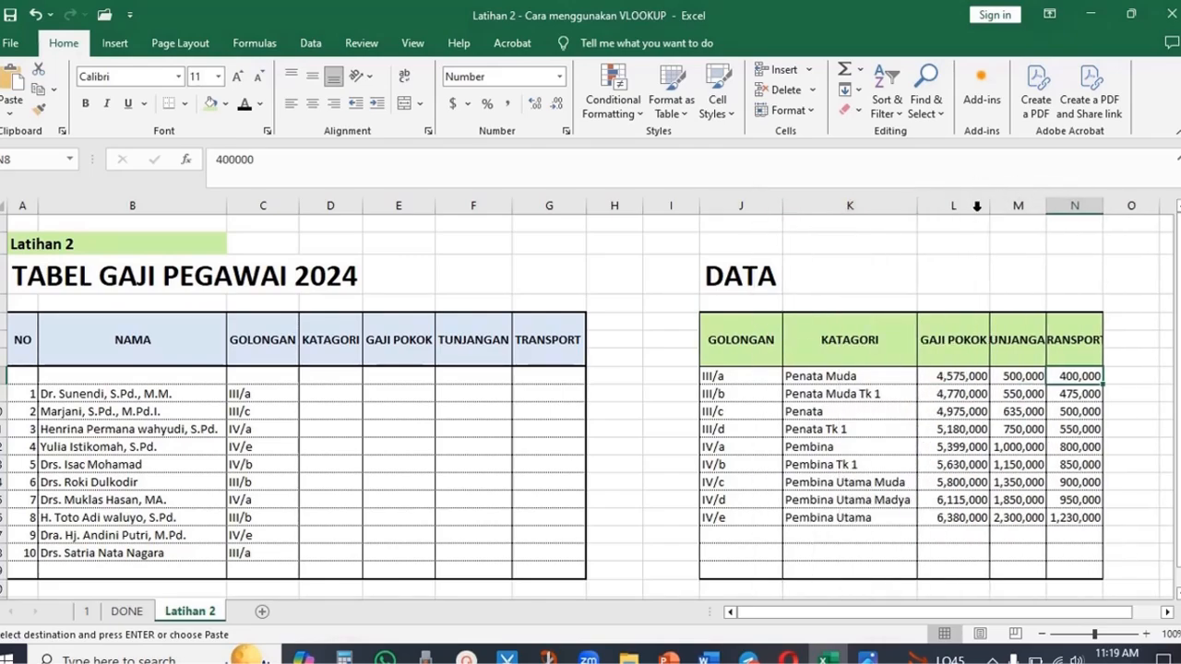
double_click(1046, 206)
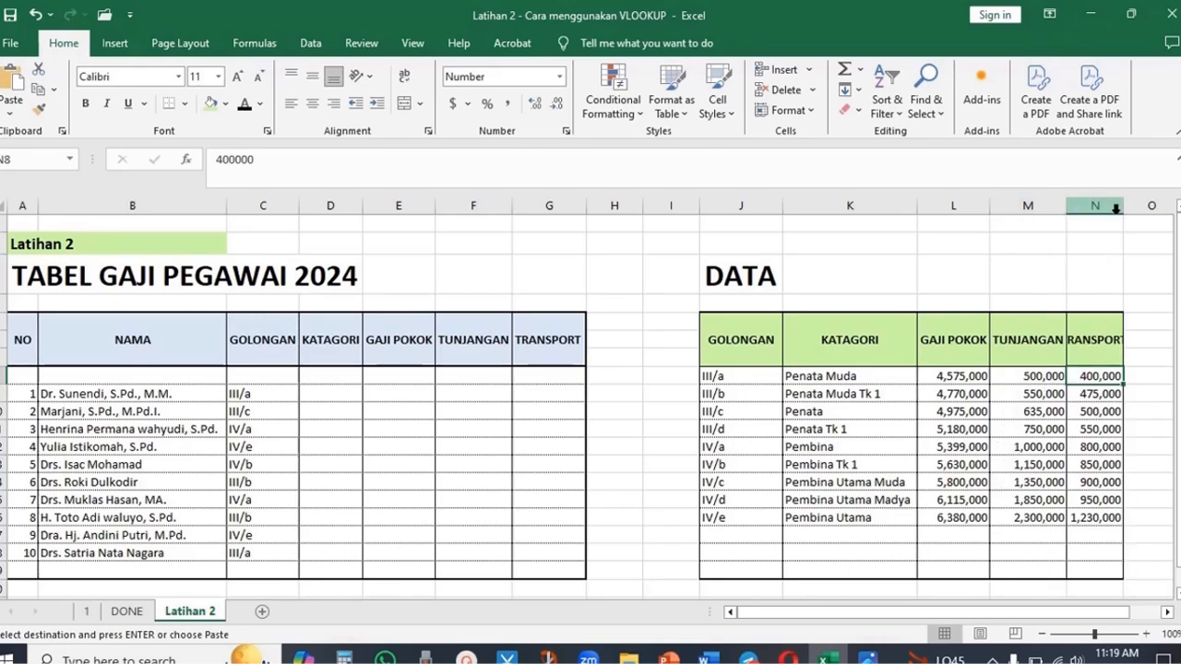
double_click(1122, 205)
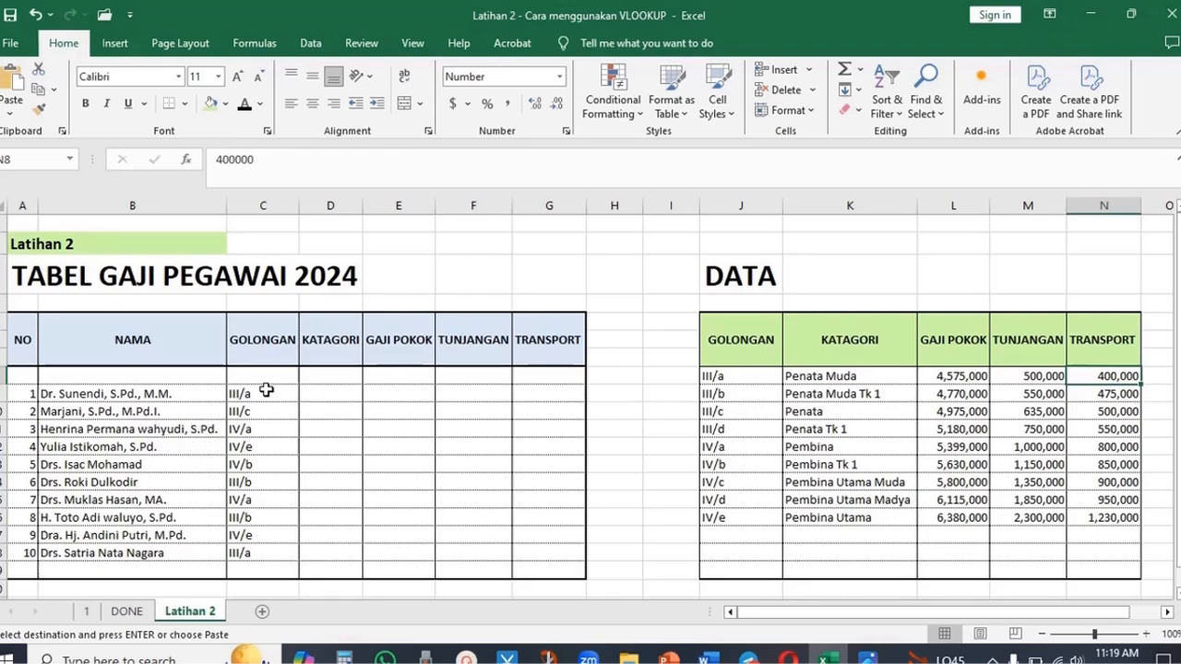
- Examine the DATA table entries and the VLOOKUP explanation image in the photo viewer
left_click(340, 394)
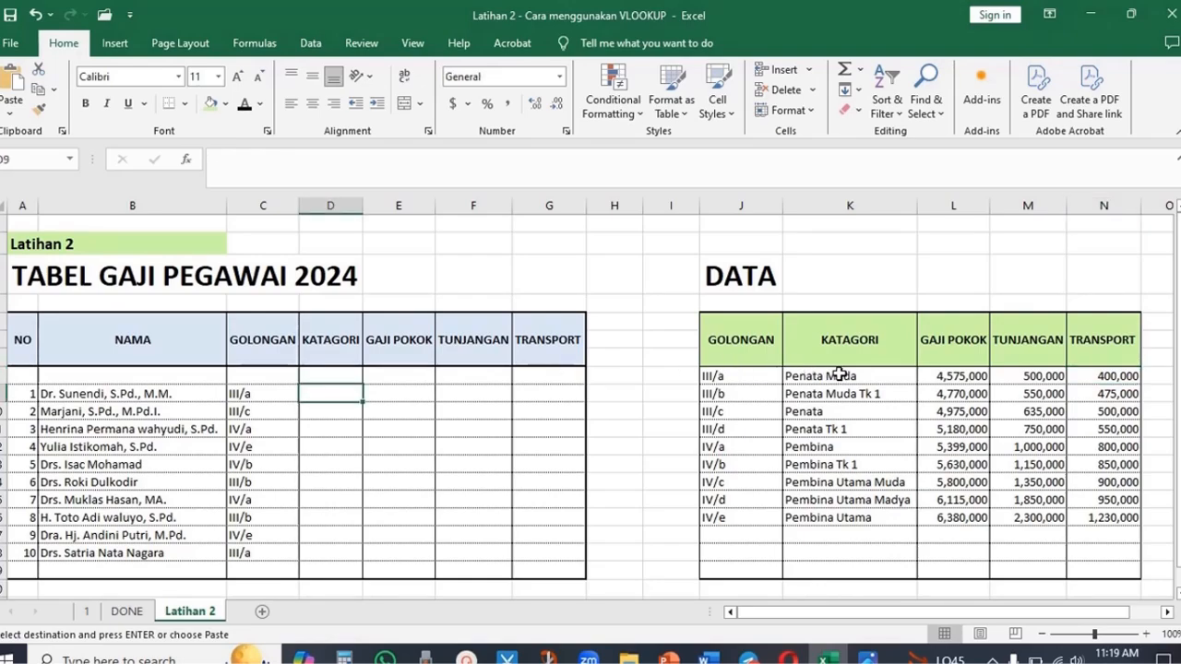
left_click(839, 373)
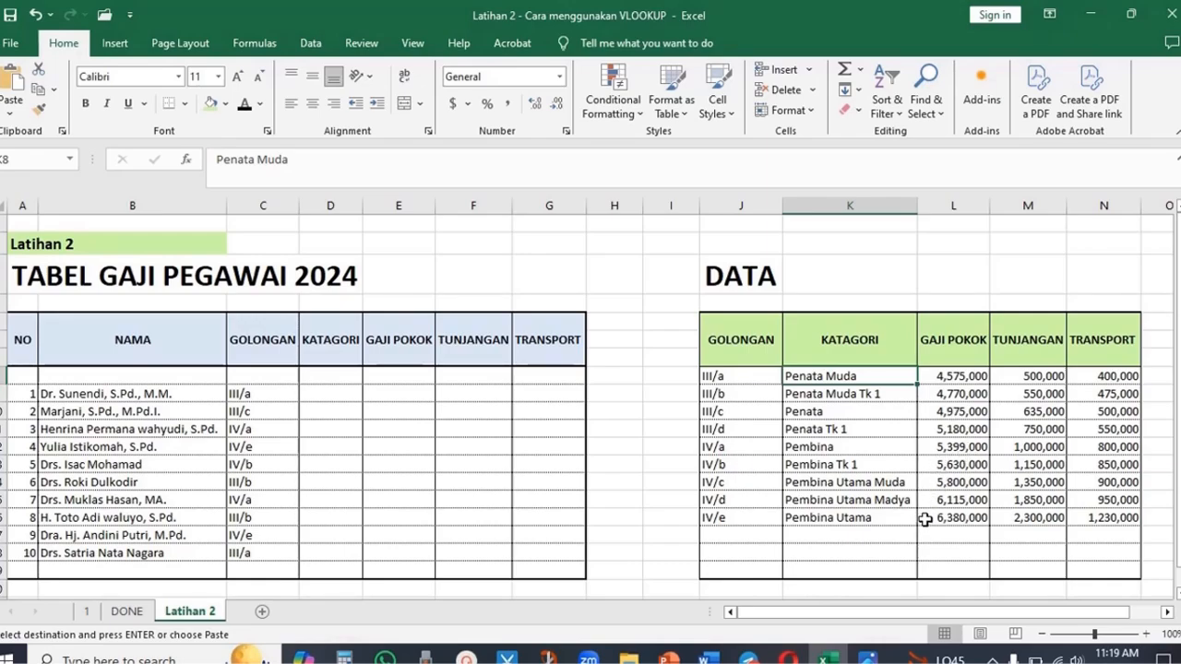
left_click(331, 392)
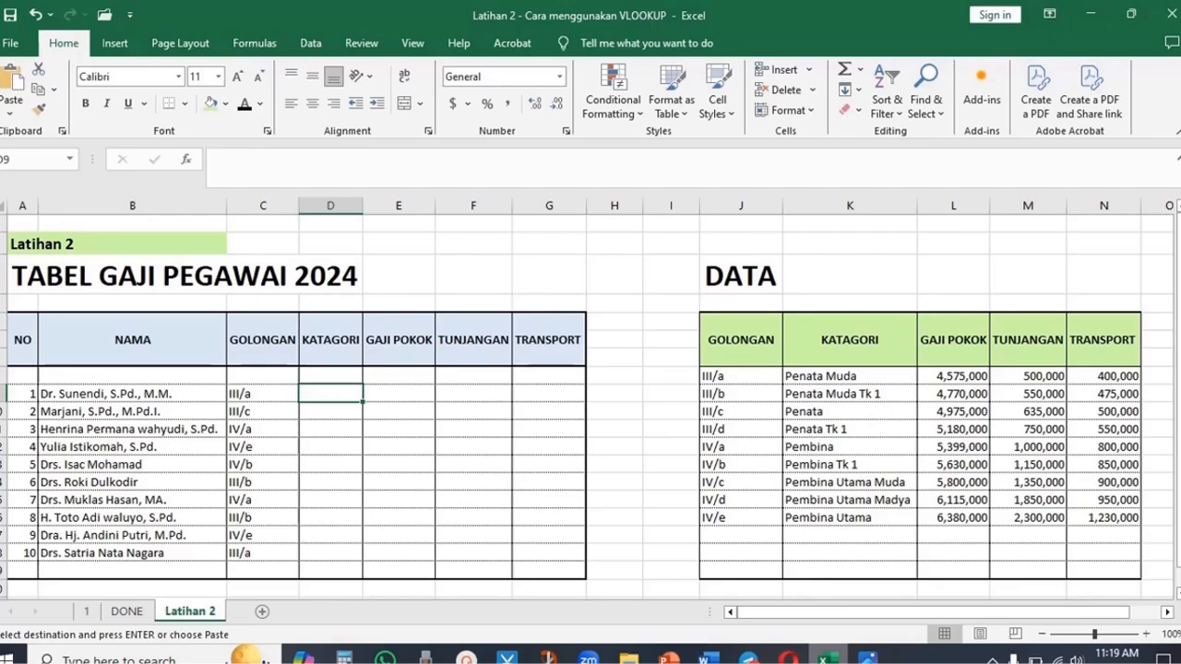
mouse_move(867, 657)
left_click(821, 580)
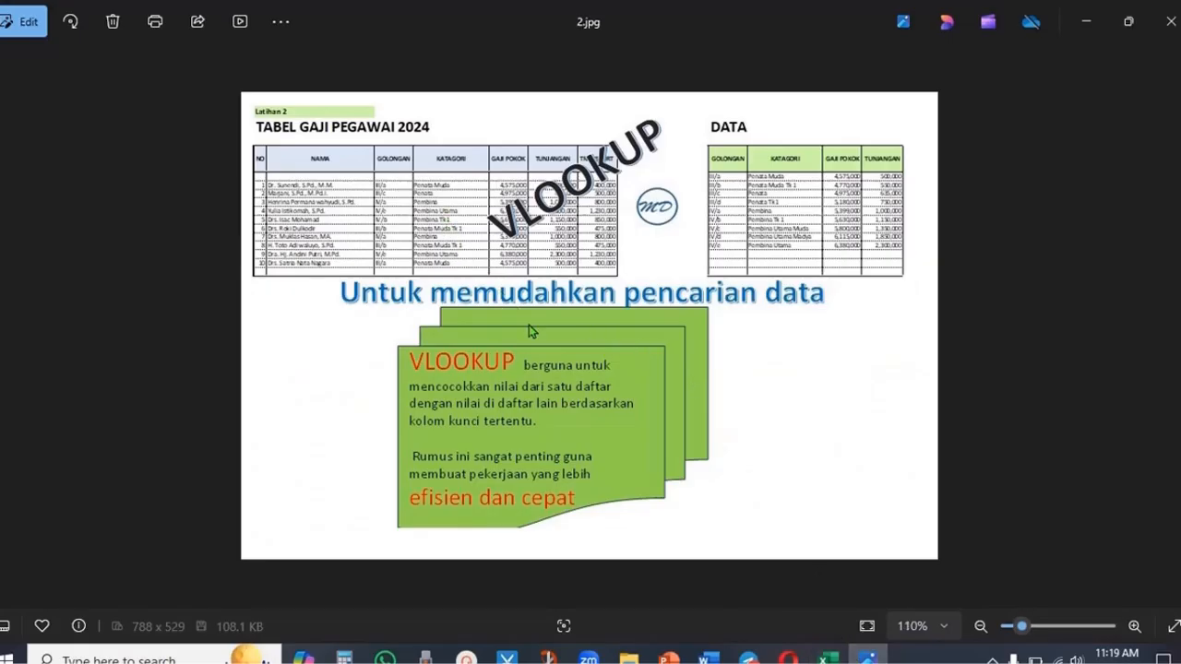
scroll(528, 325, "up", 2)
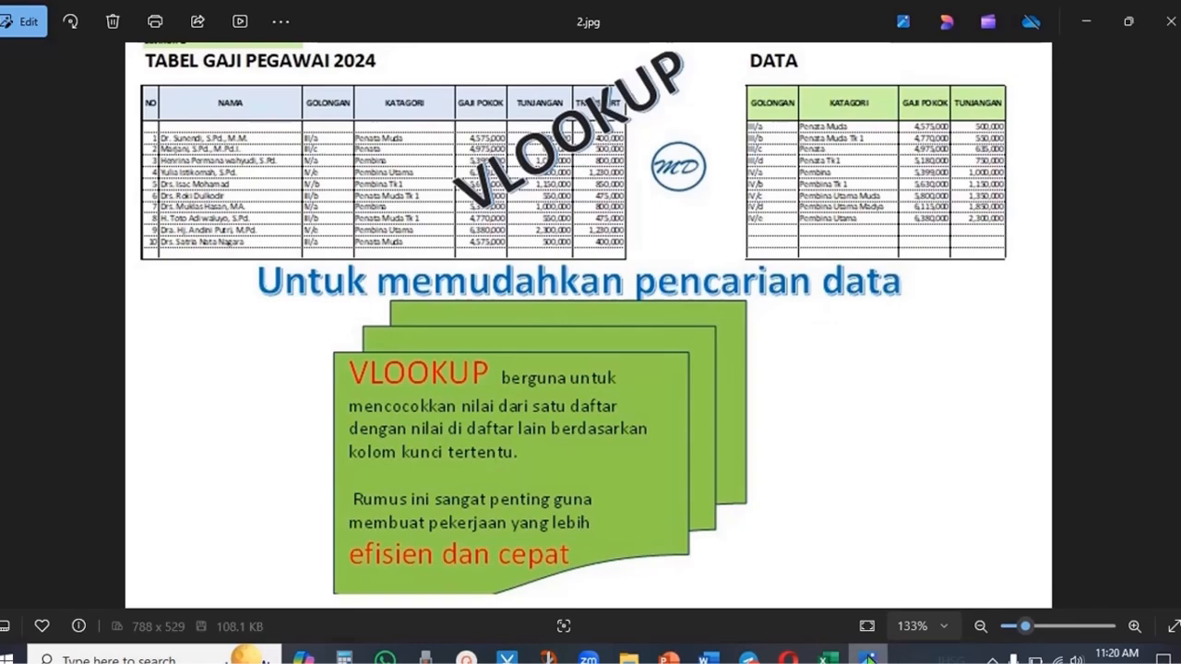
left_click(827, 657)
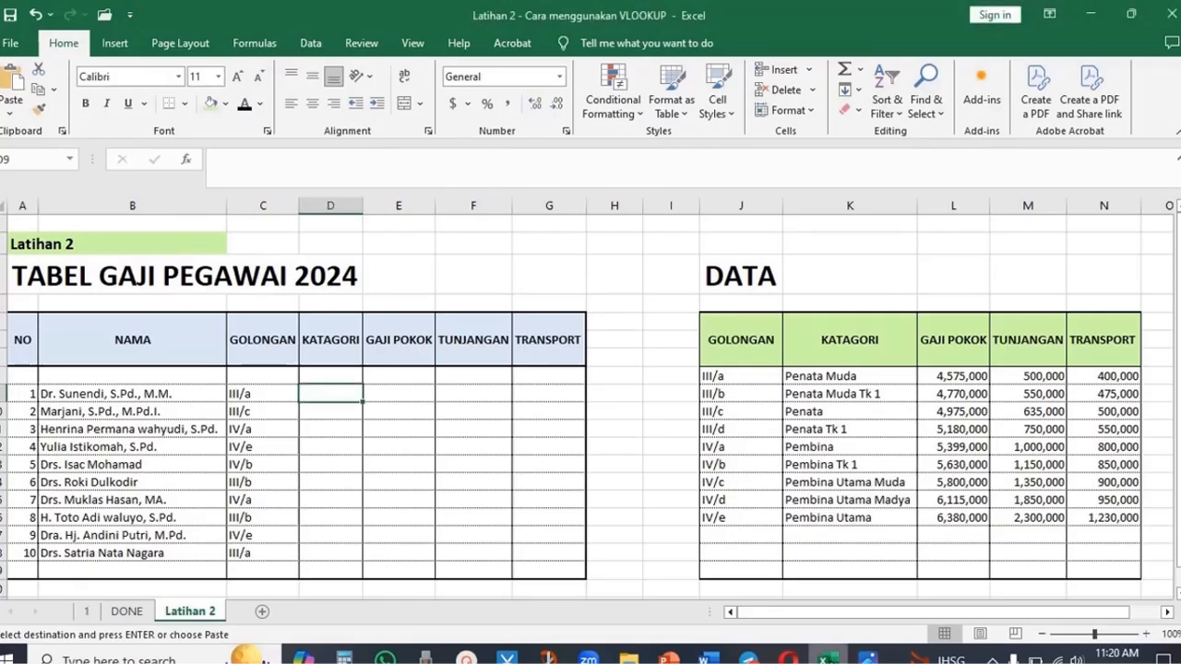
- Enter =VLOOKUP(C9,J8:N16,2,FALSE) in the first KATAGORI cell and widen the KATAGORI column slightly
left_click(501, 520)
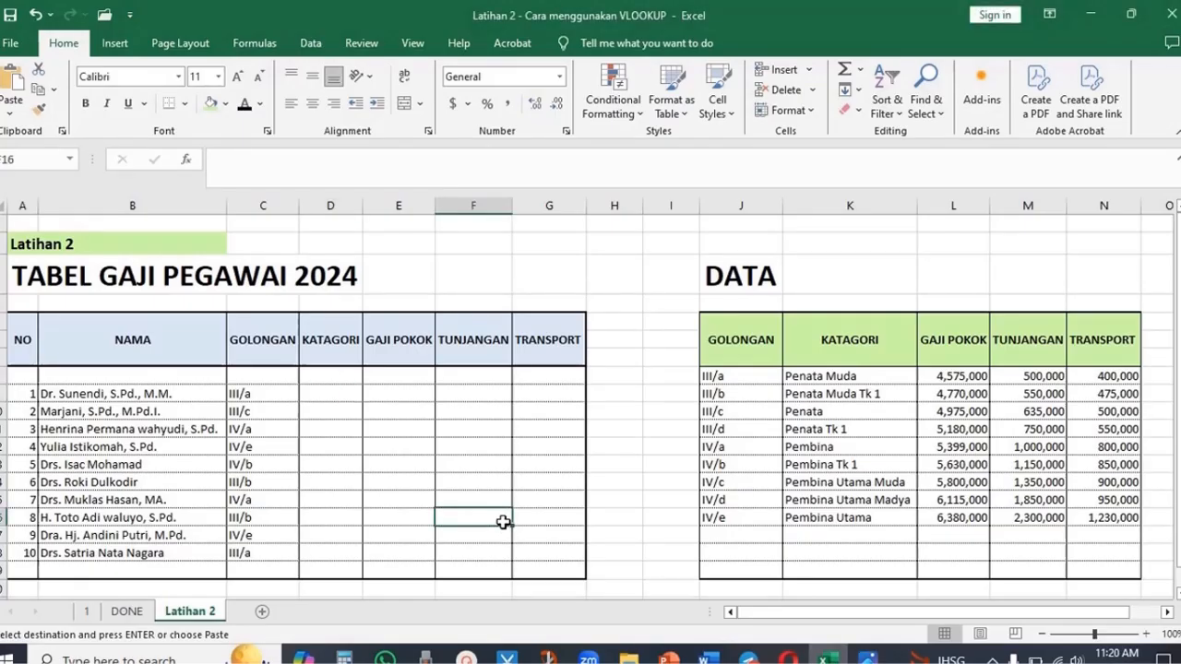
left_click(330, 398)
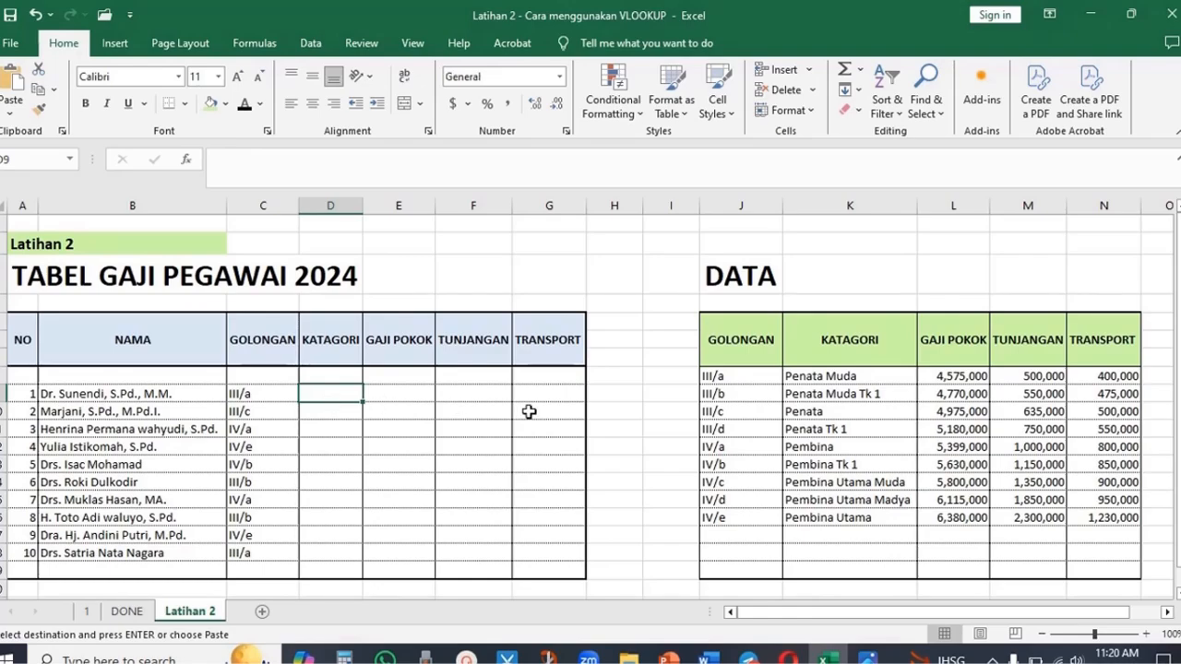
type("=v")
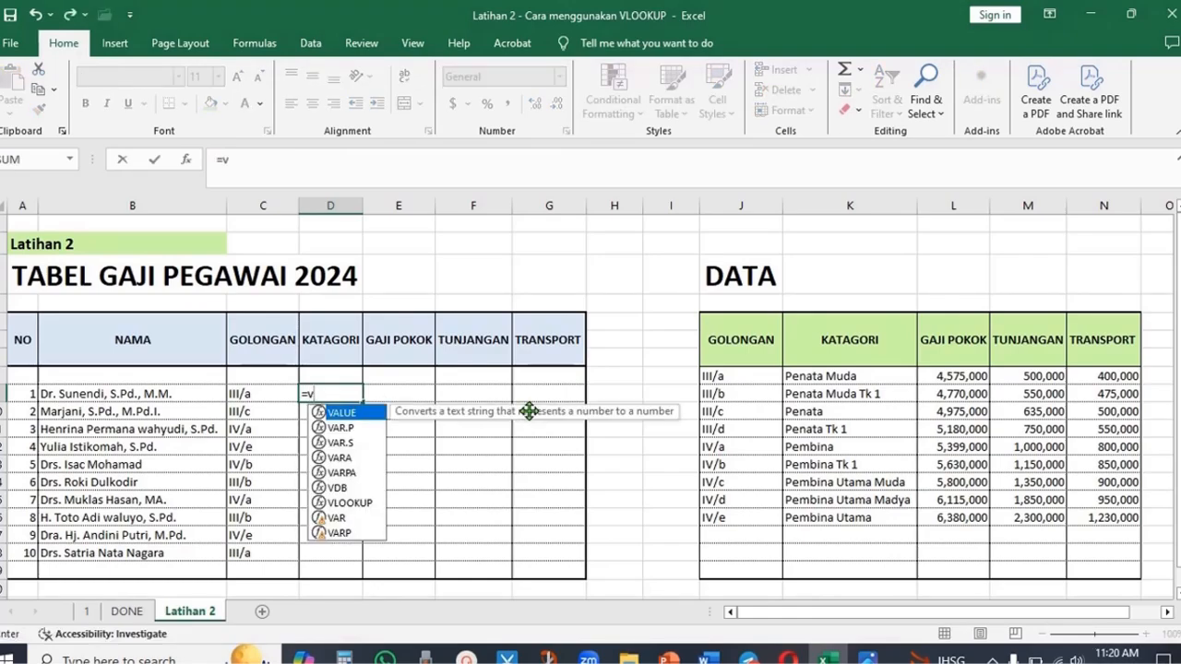
type("loo")
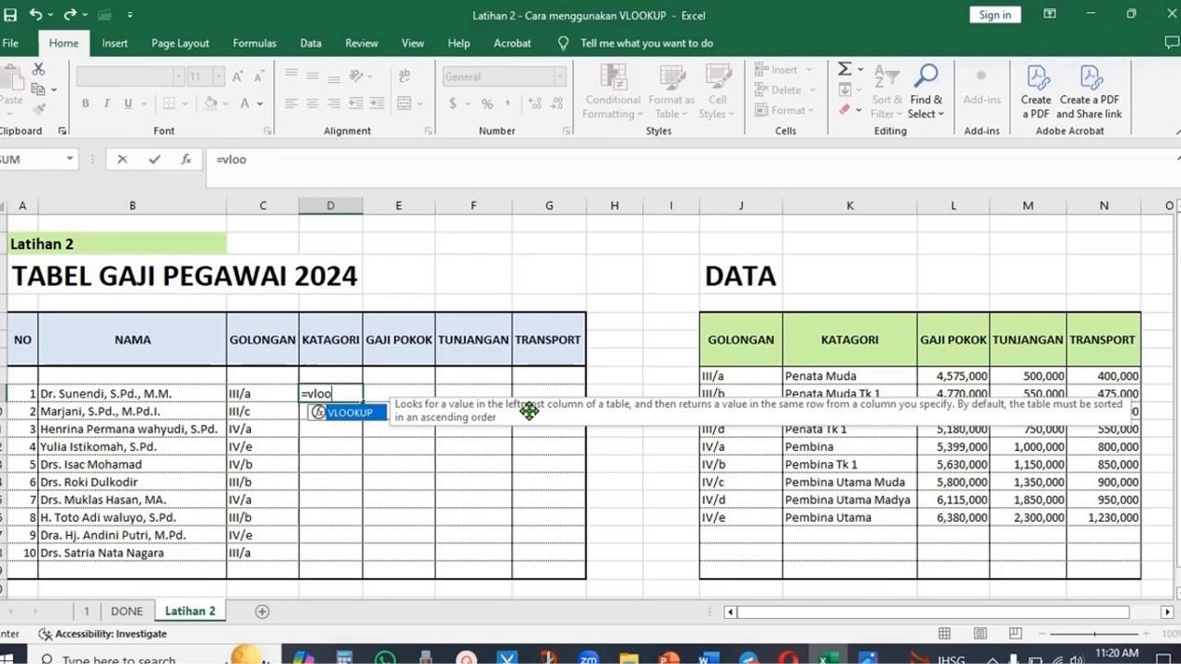
type("kup")
left_click(353, 389)
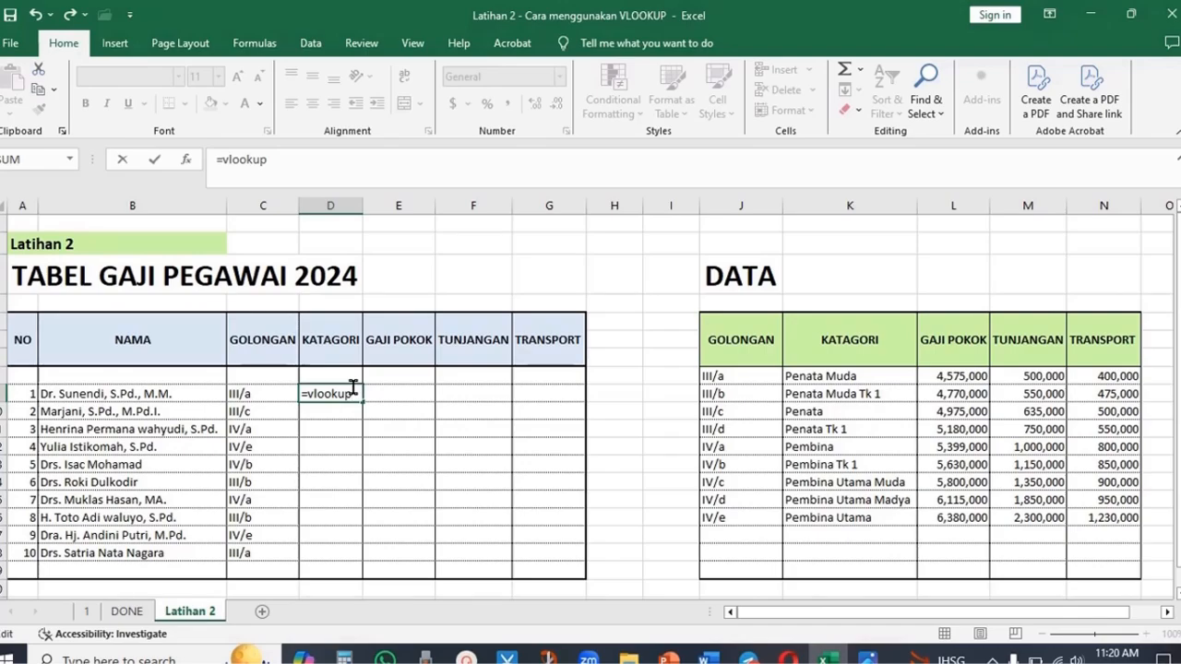
type("(")
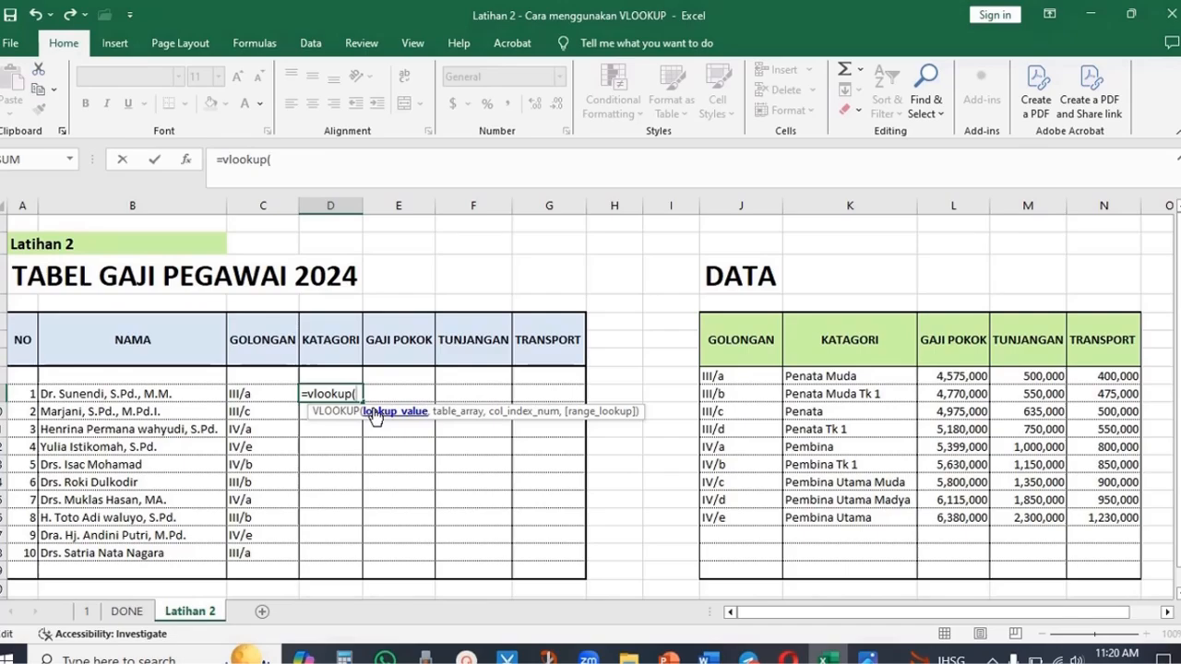
left_click(254, 394)
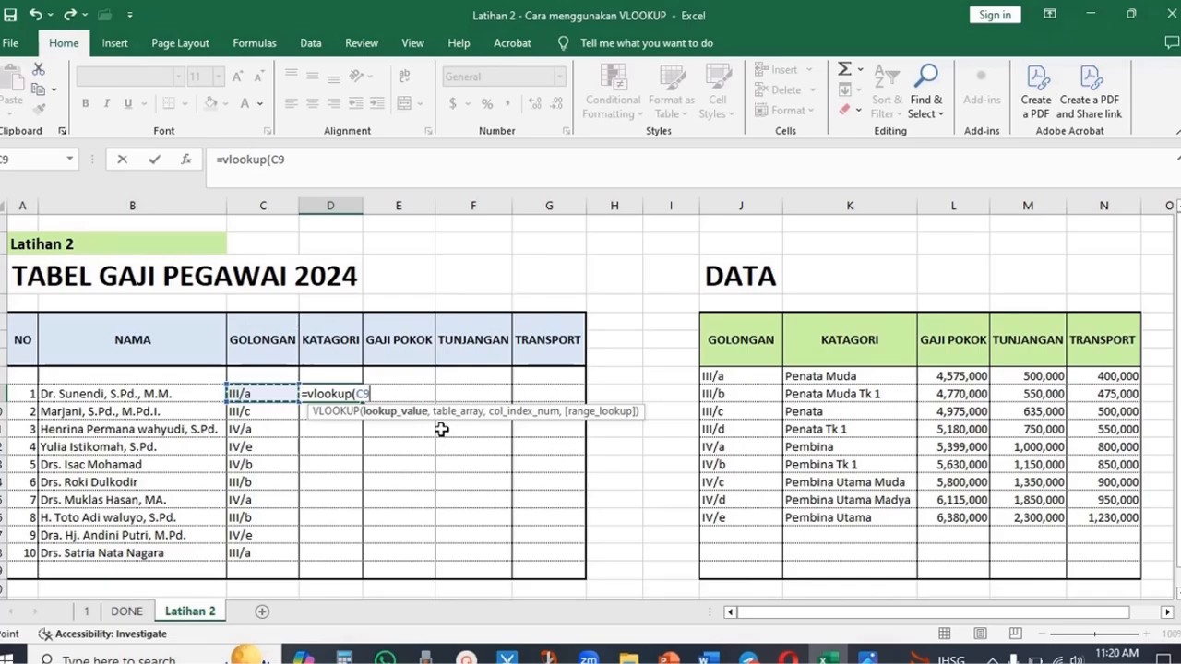
type(",")
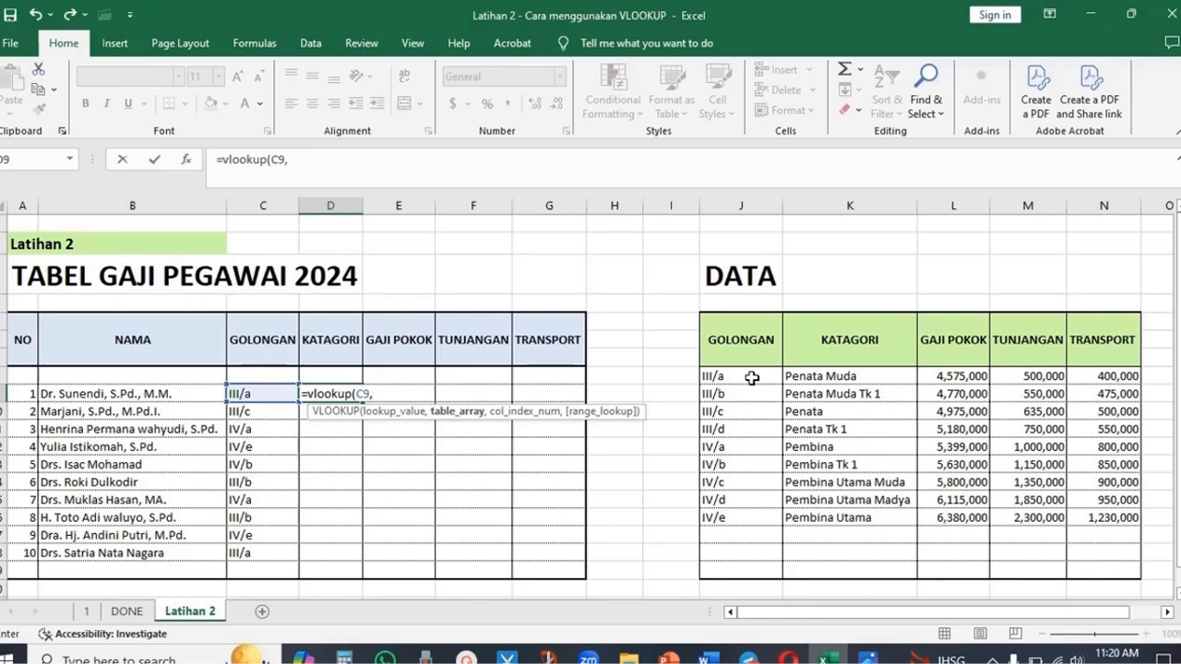
left_click_drag(752, 377, 1120, 519)
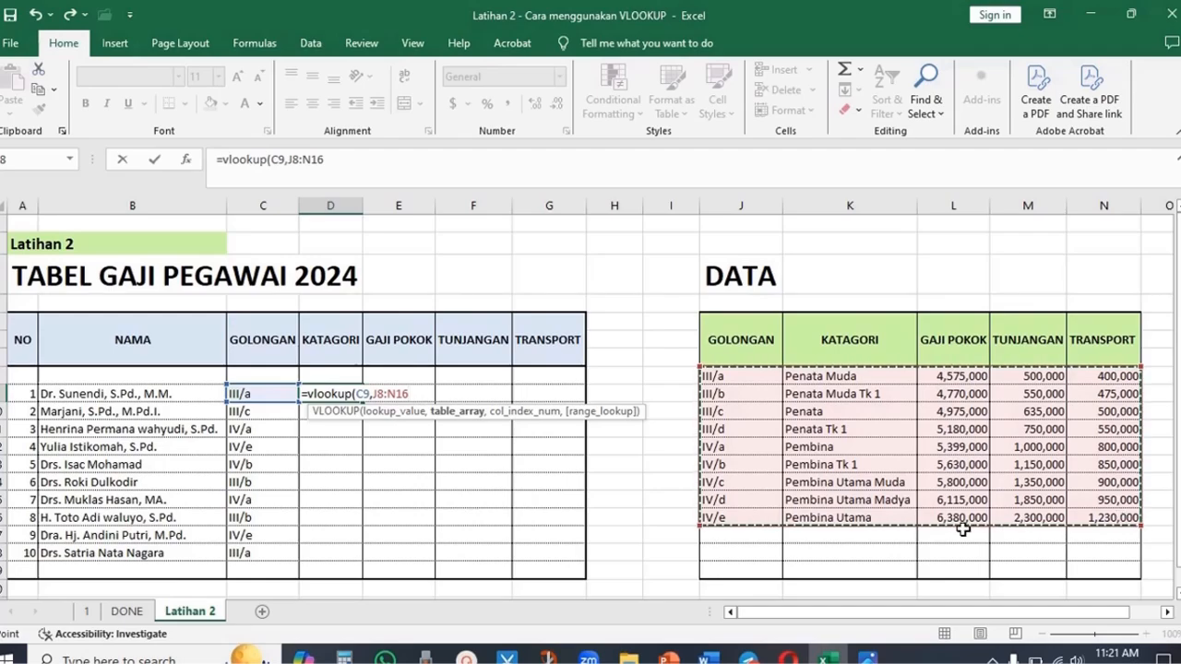
type(",2")
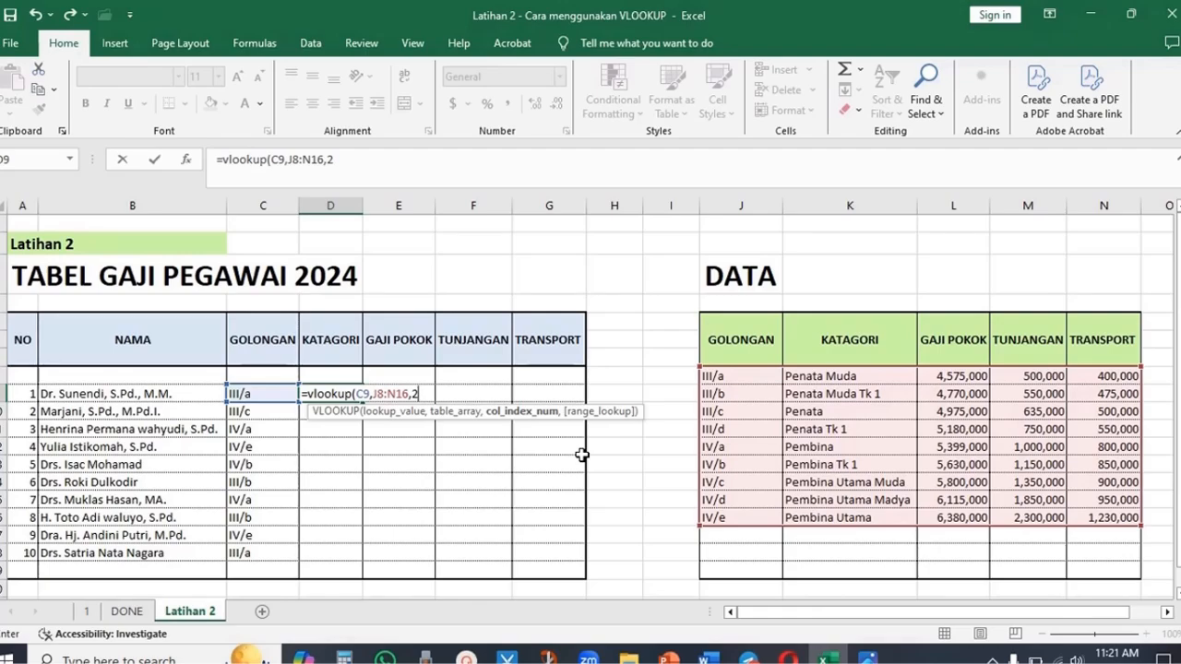
type(",")
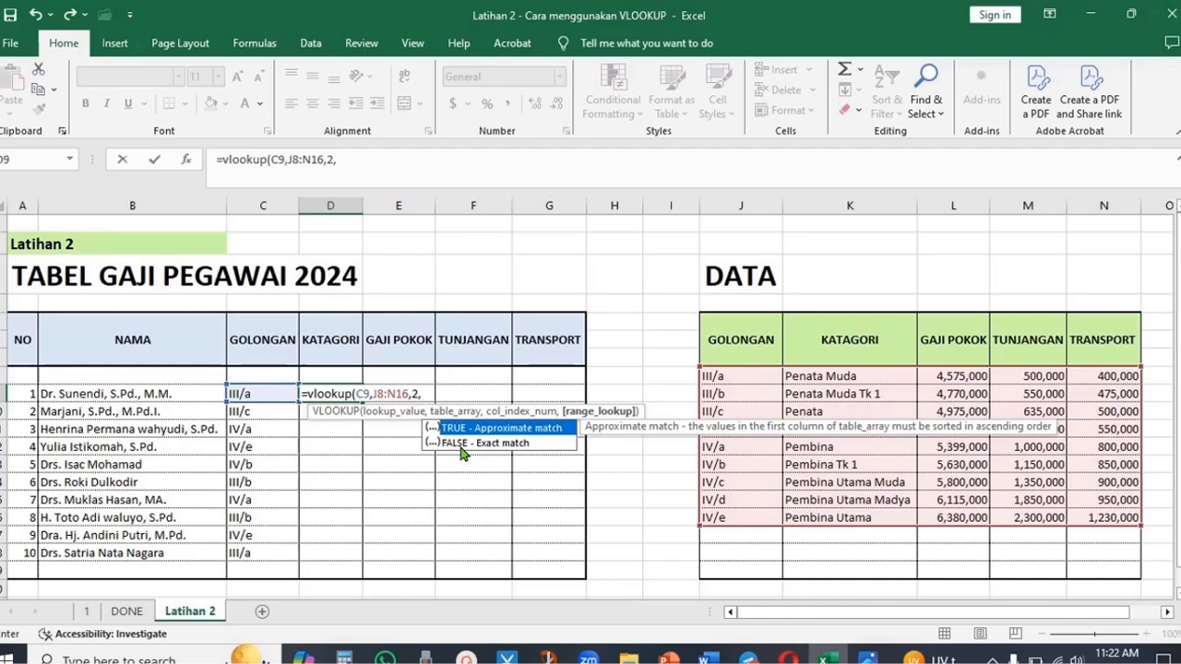
type("false")
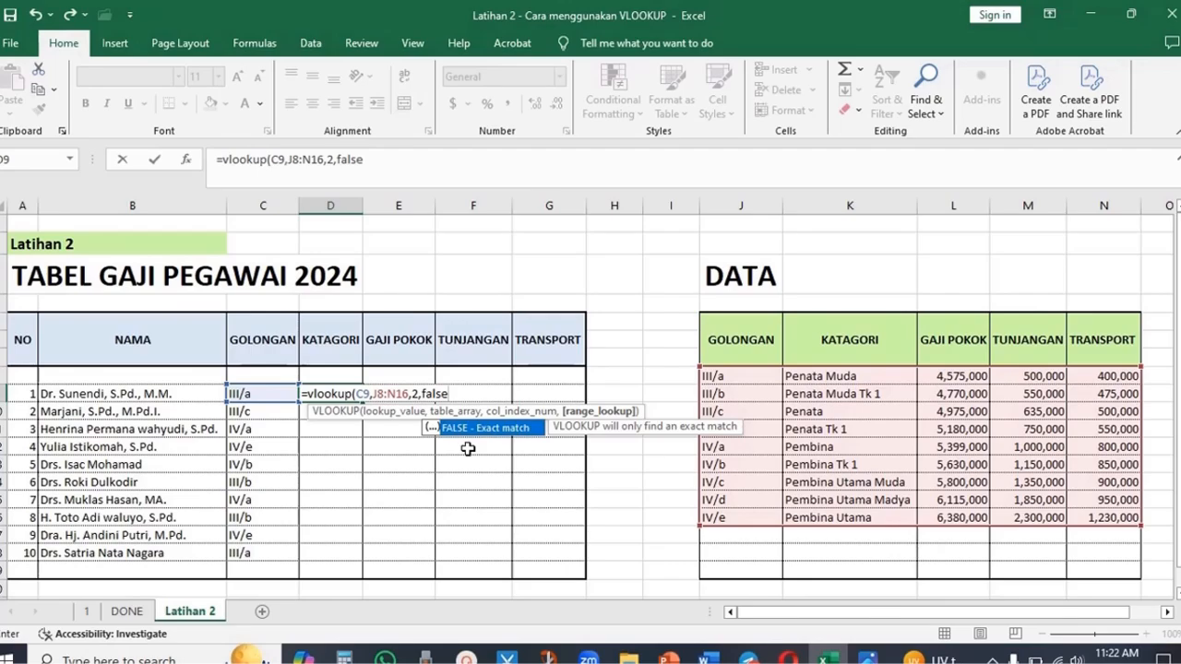
type(")")
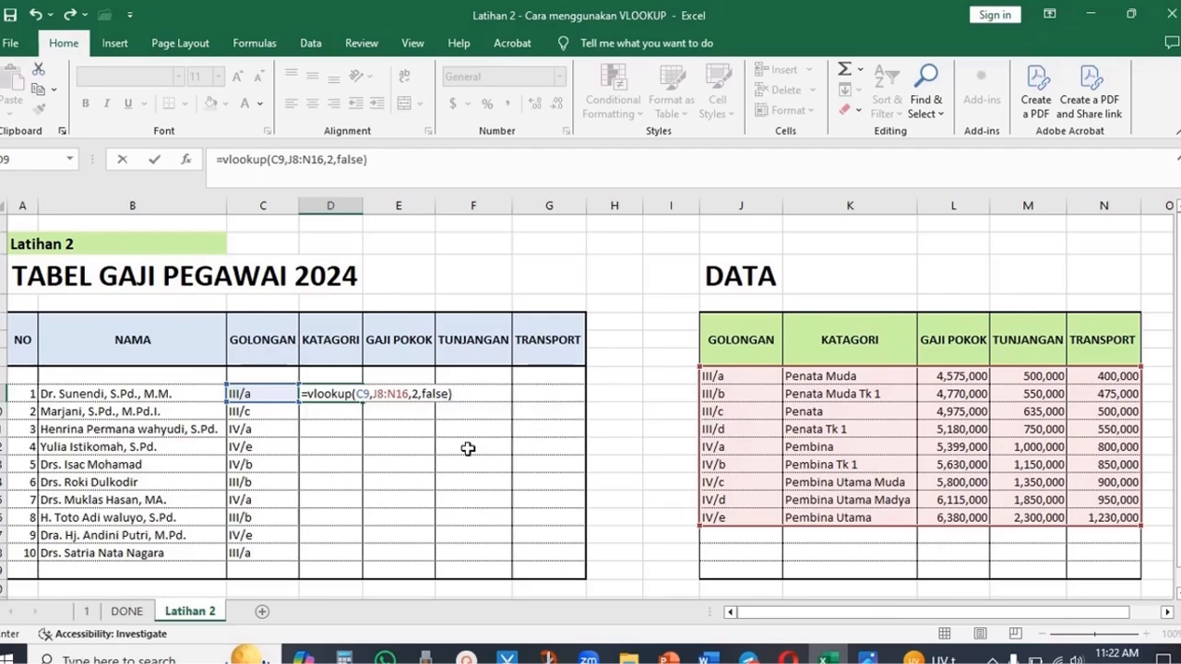
key("Return")
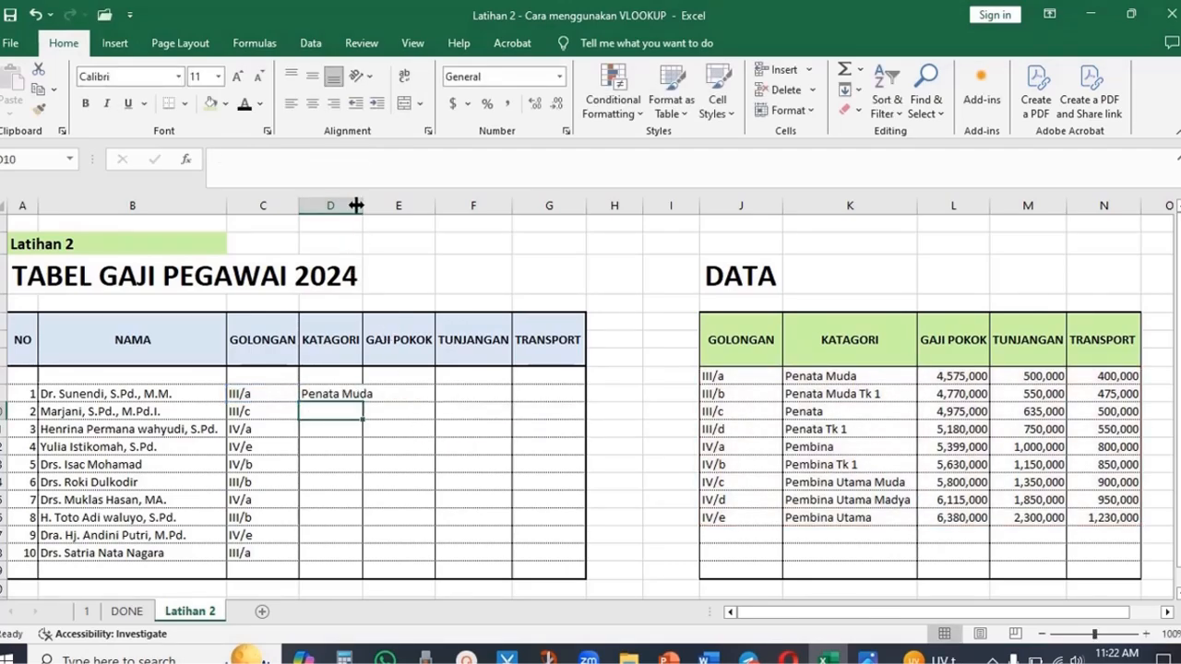
left_click_drag(364, 205, 378, 205)
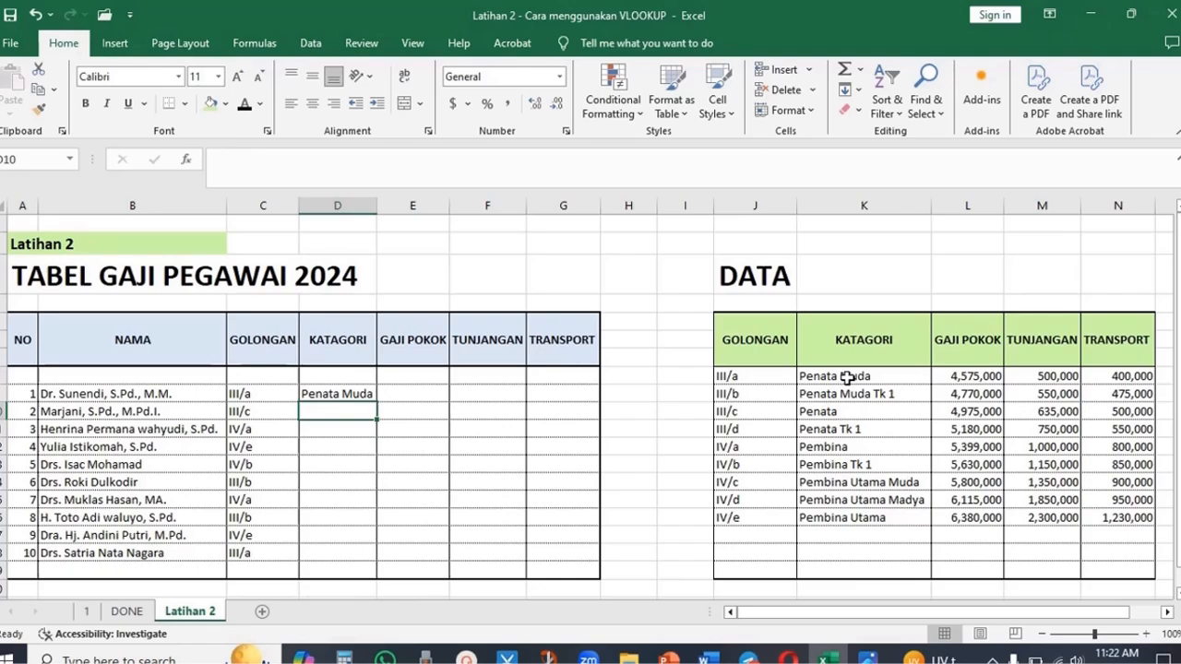
double_click(350, 393)
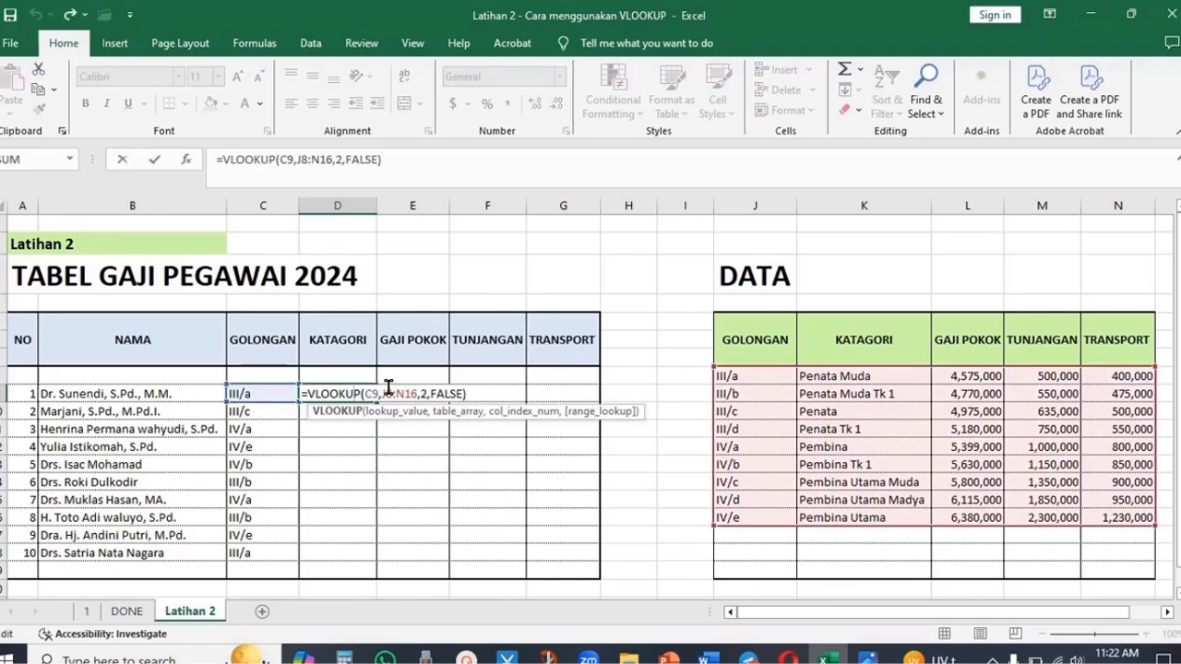
left_click(386, 394)
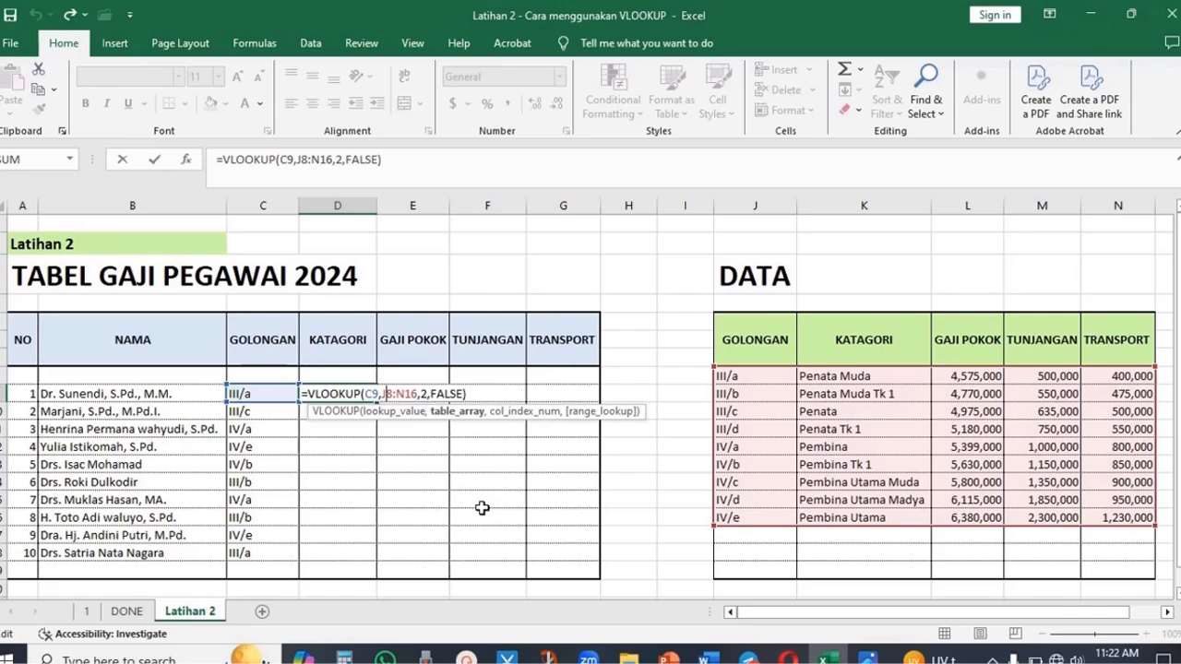
key("F5")
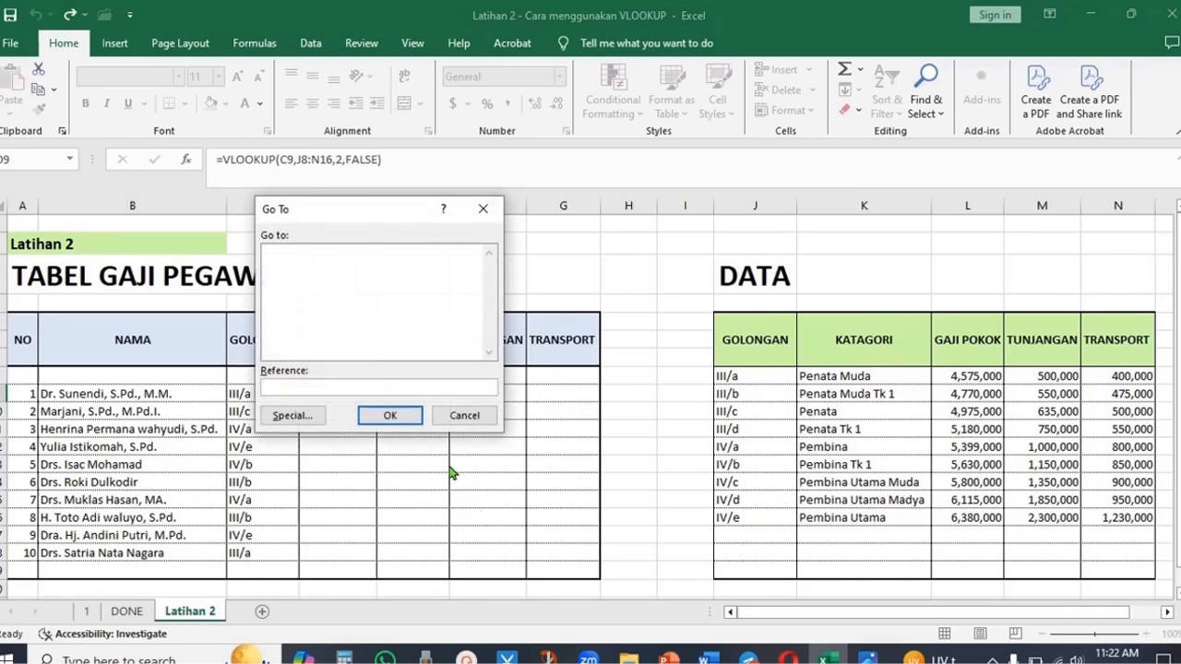
left_click(459, 414)
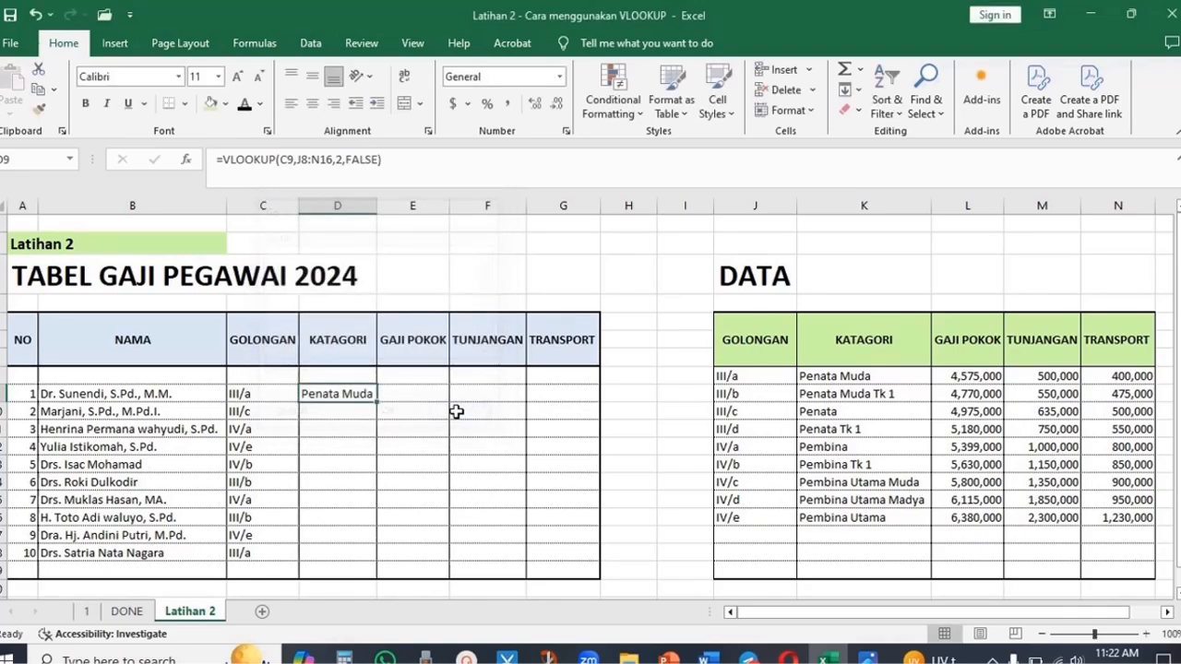
- Make the table range in the first KATAGORI formula absolute, giving =VLOOKUP(C9,$J$8:$N$16,2,FALSE)
double_click(361, 394)
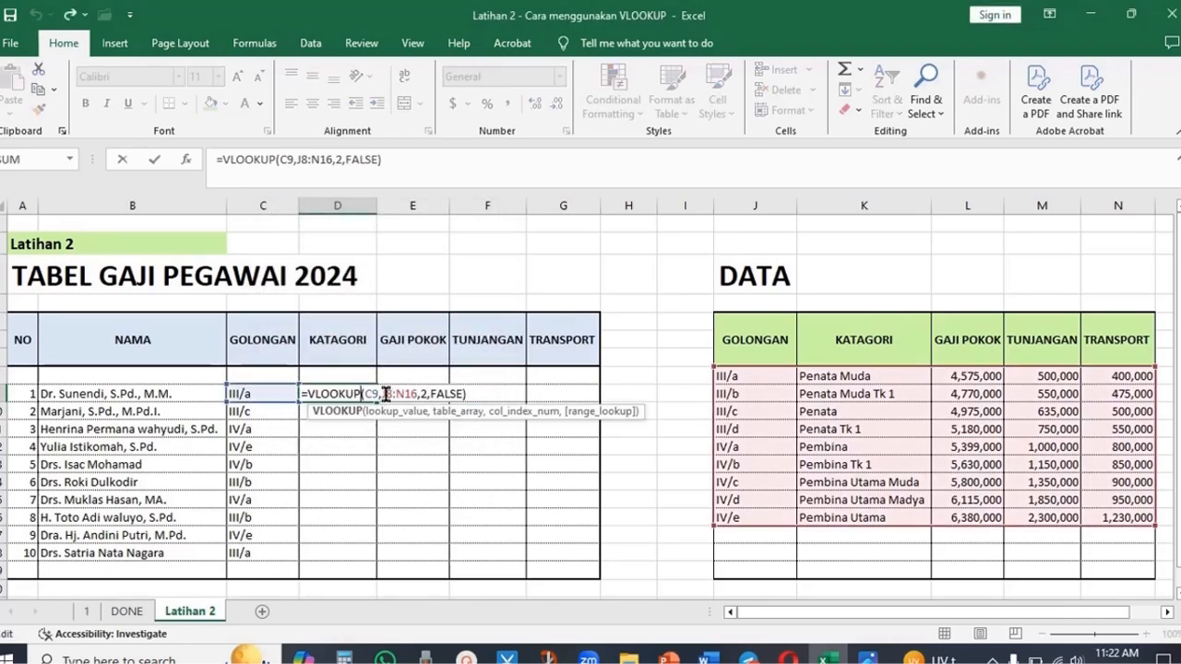
left_click(387, 394)
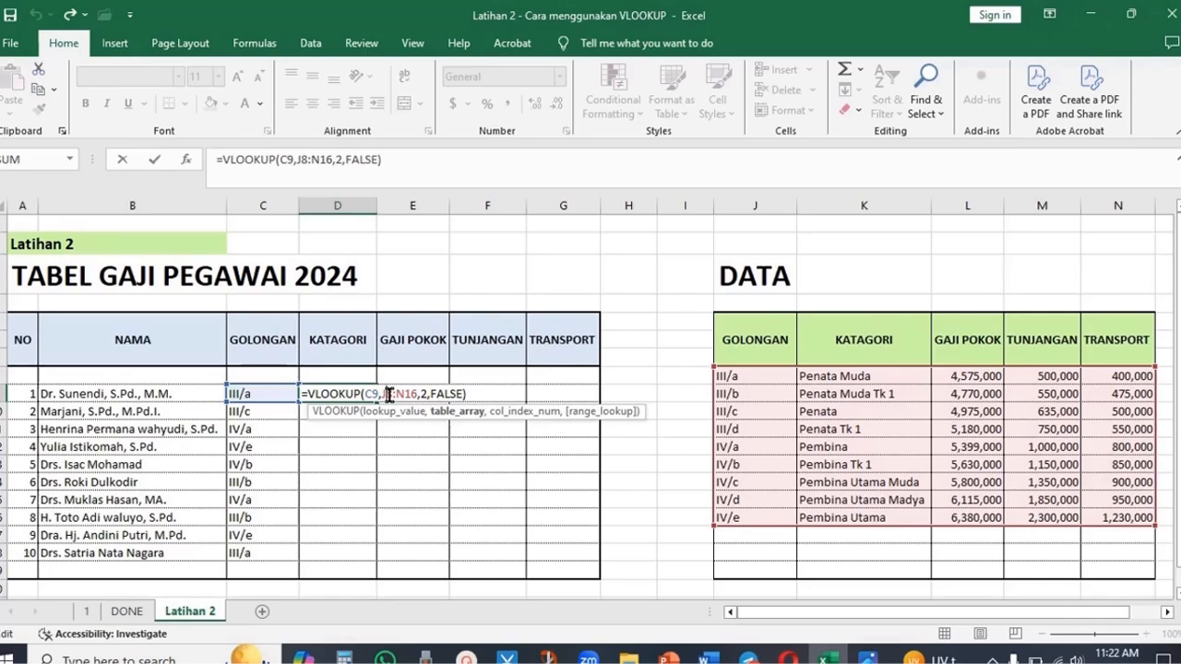
key("F4")
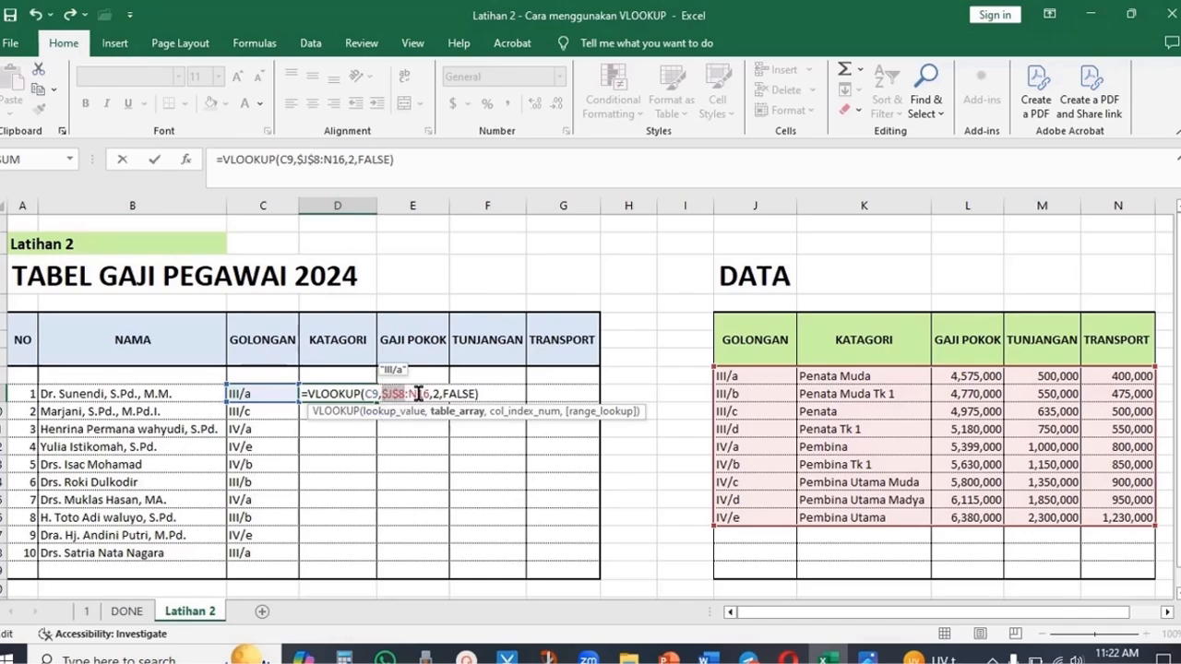
left_click(418, 394)
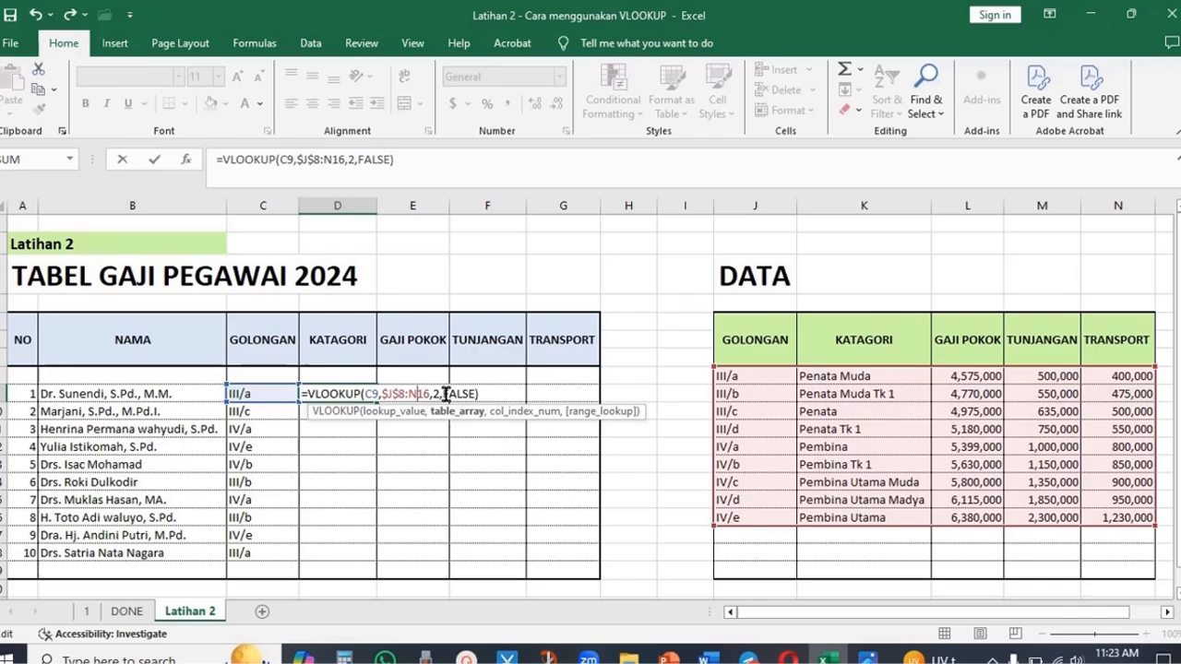
key("F4")
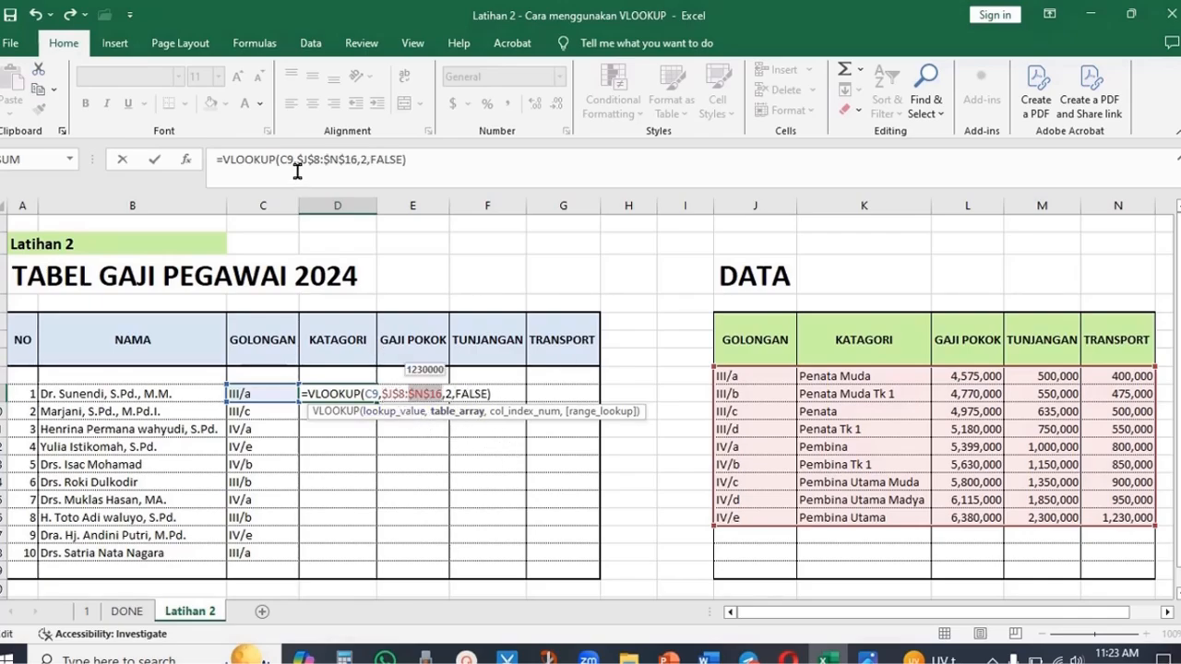
left_click(391, 396)
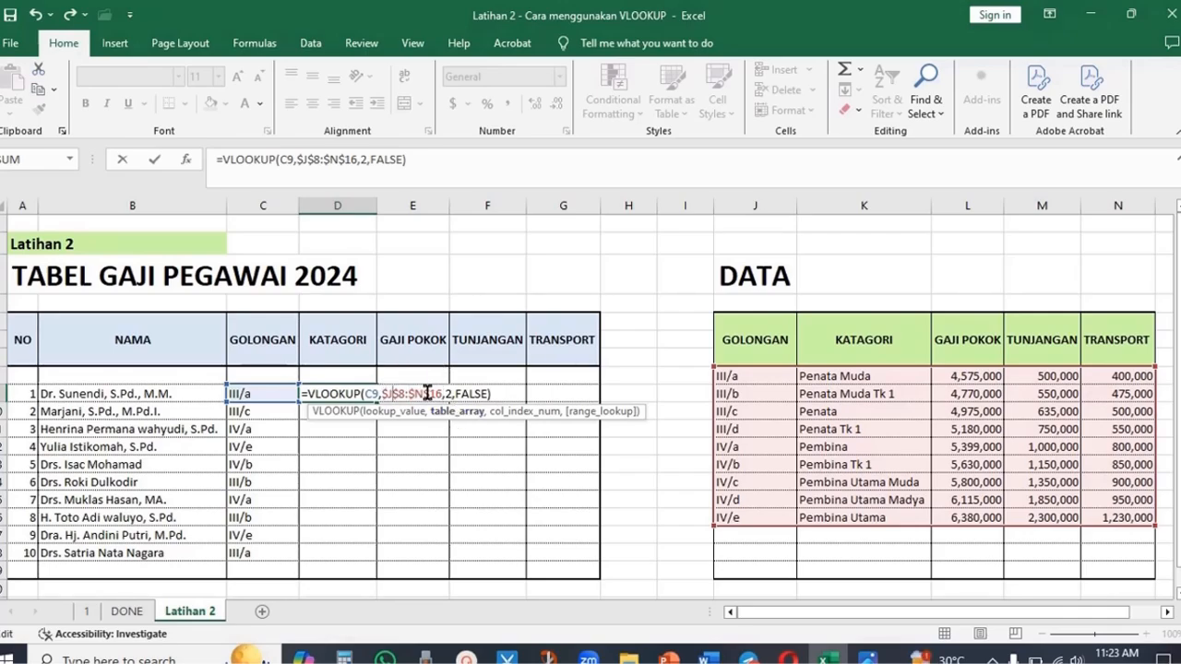
left_click(498, 394)
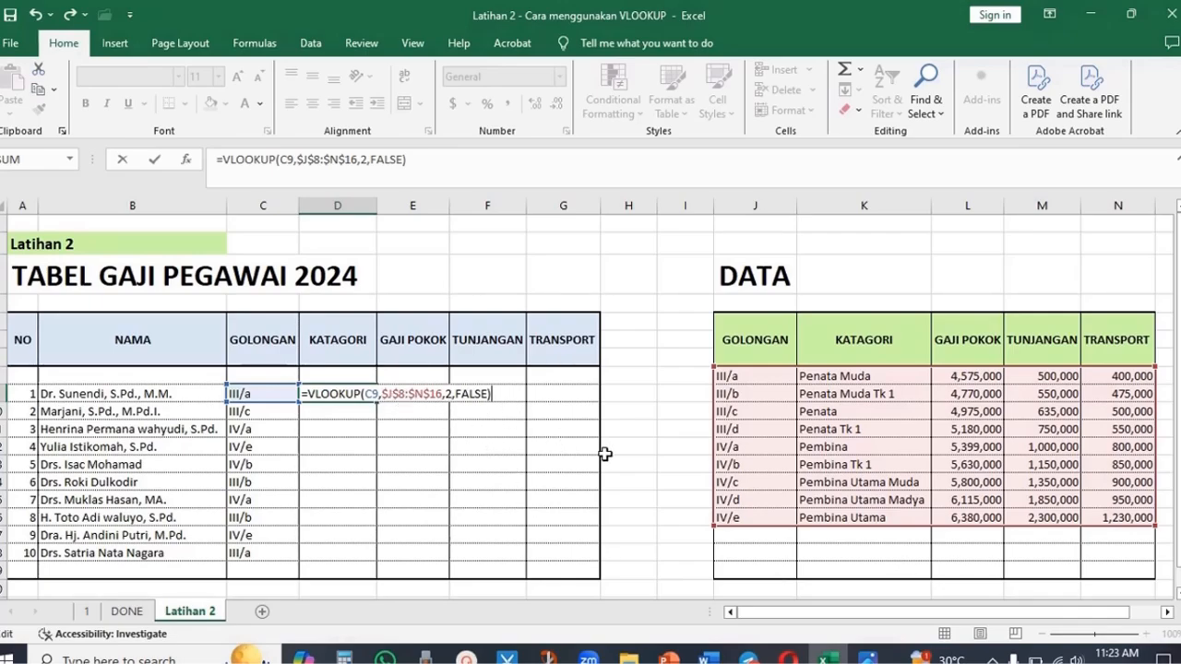
key("Return")
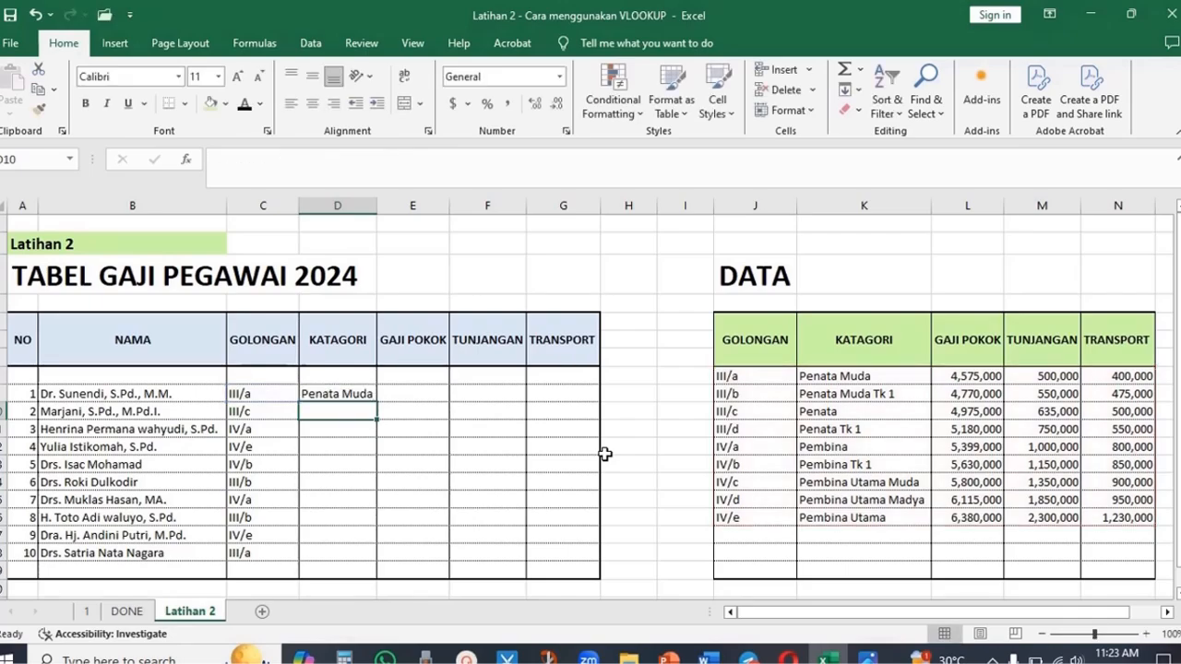
- Fill the first KATAGORI formula down to the last employee row and autofit the KATAGORI column
left_click(362, 394)
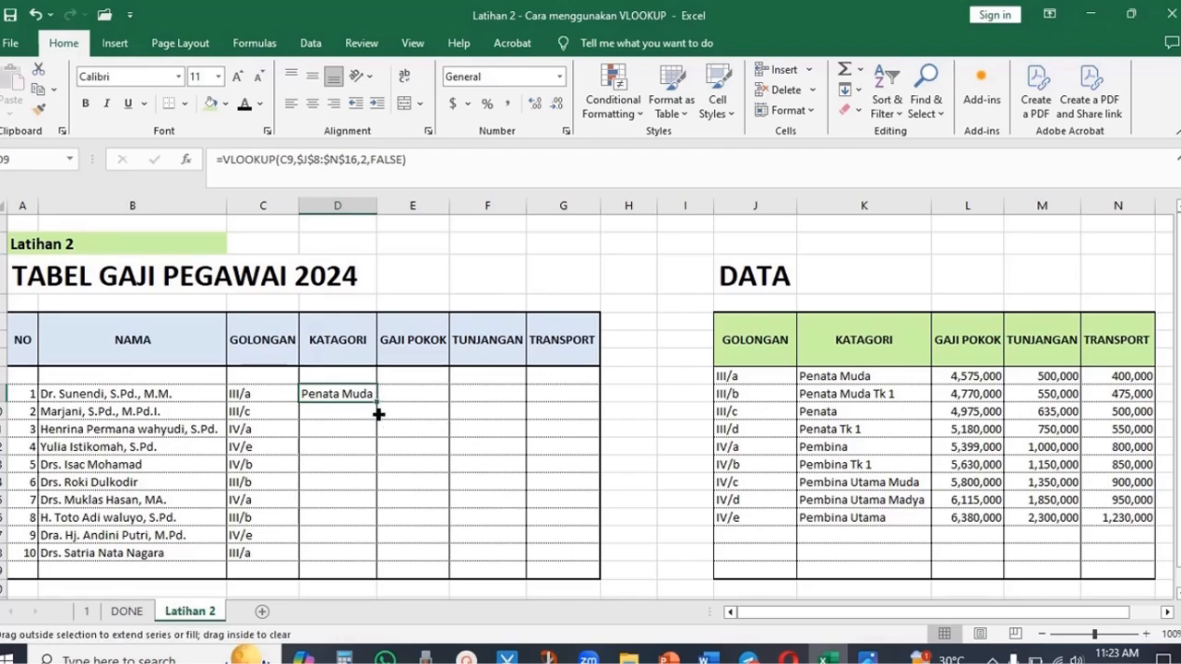
left_click_drag(378, 414, 377, 558)
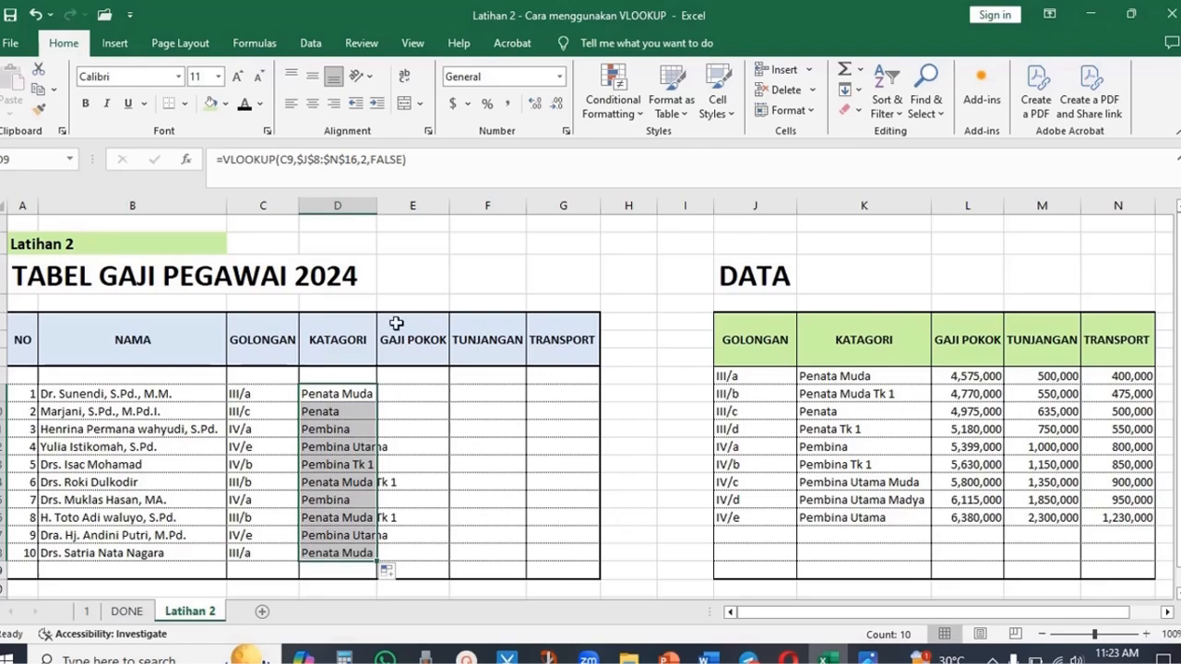
double_click(376, 209)
left_click(504, 421)
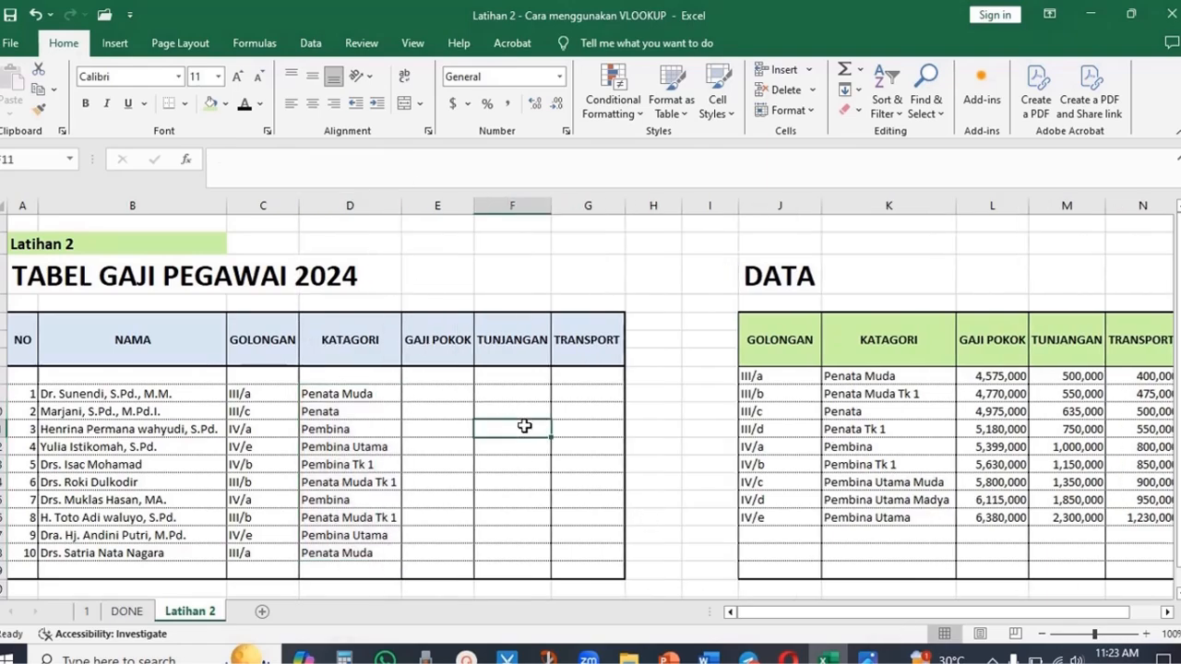
- Compare several GOLONGAN and KATAGORI results in the salary table against the matching DATA table rows
left_click(258, 396)
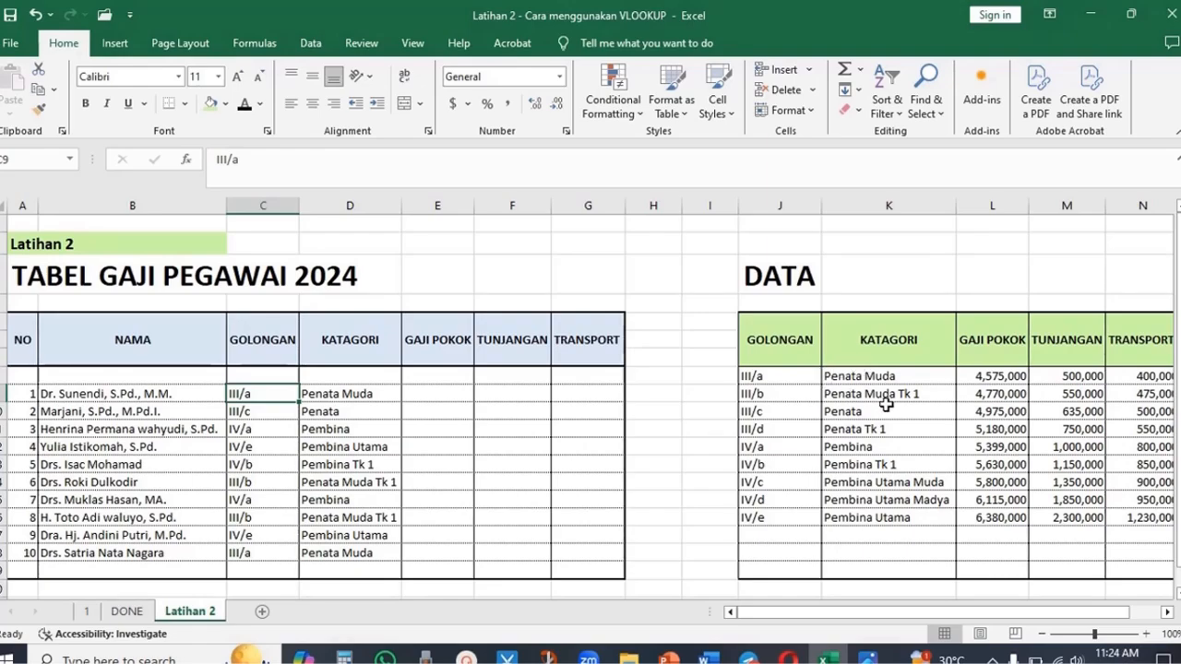
left_click(240, 415)
left_click(880, 407)
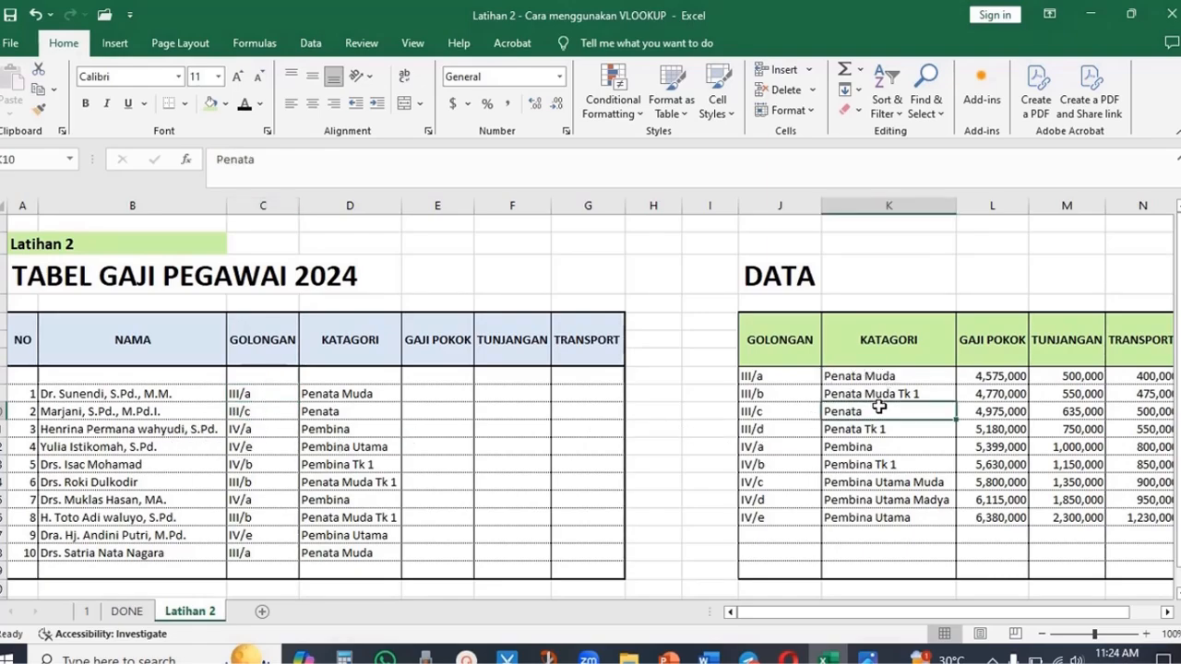
left_click(333, 404)
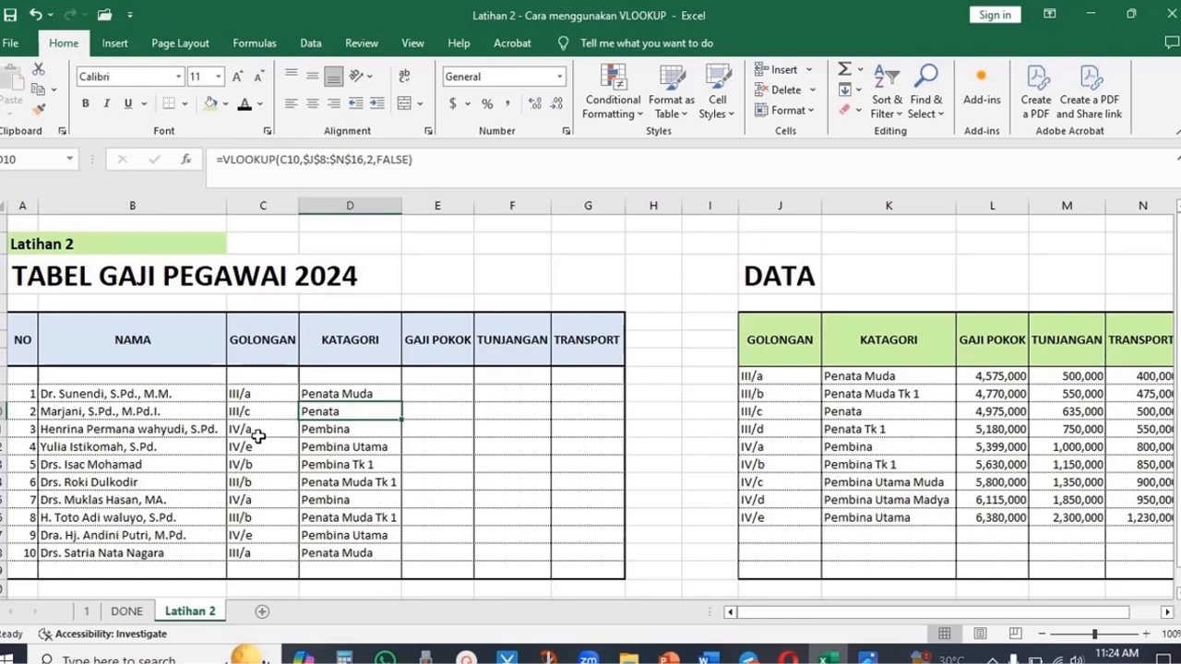
left_click_drag(251, 430, 325, 430)
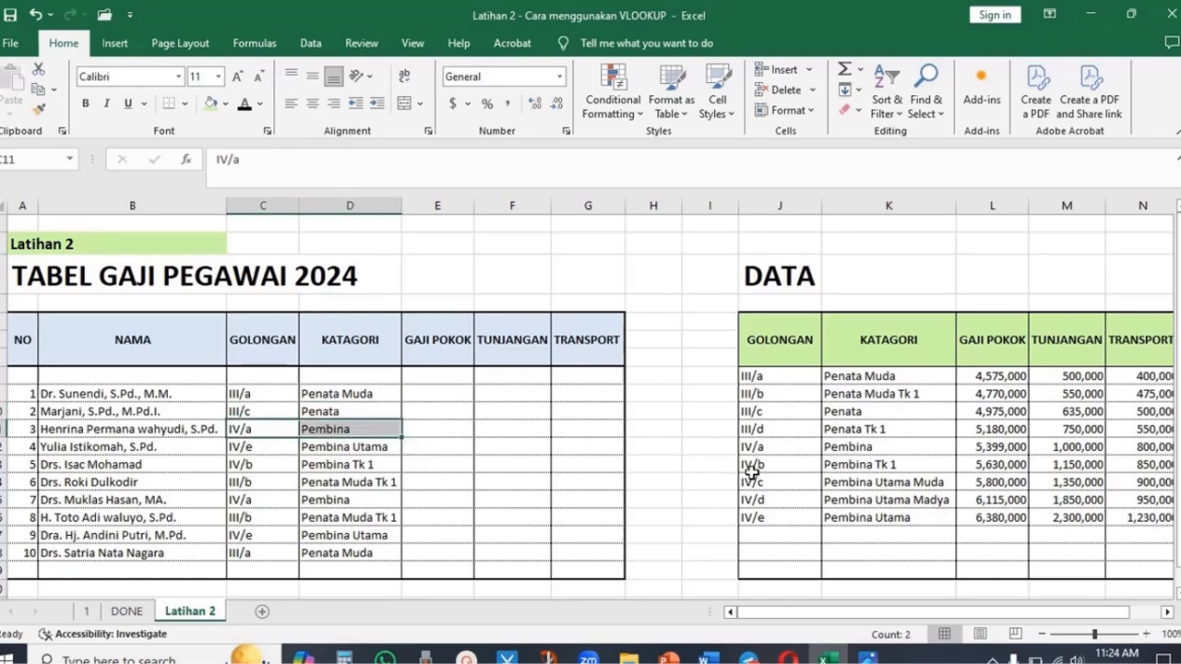
left_click_drag(775, 445, 827, 447)
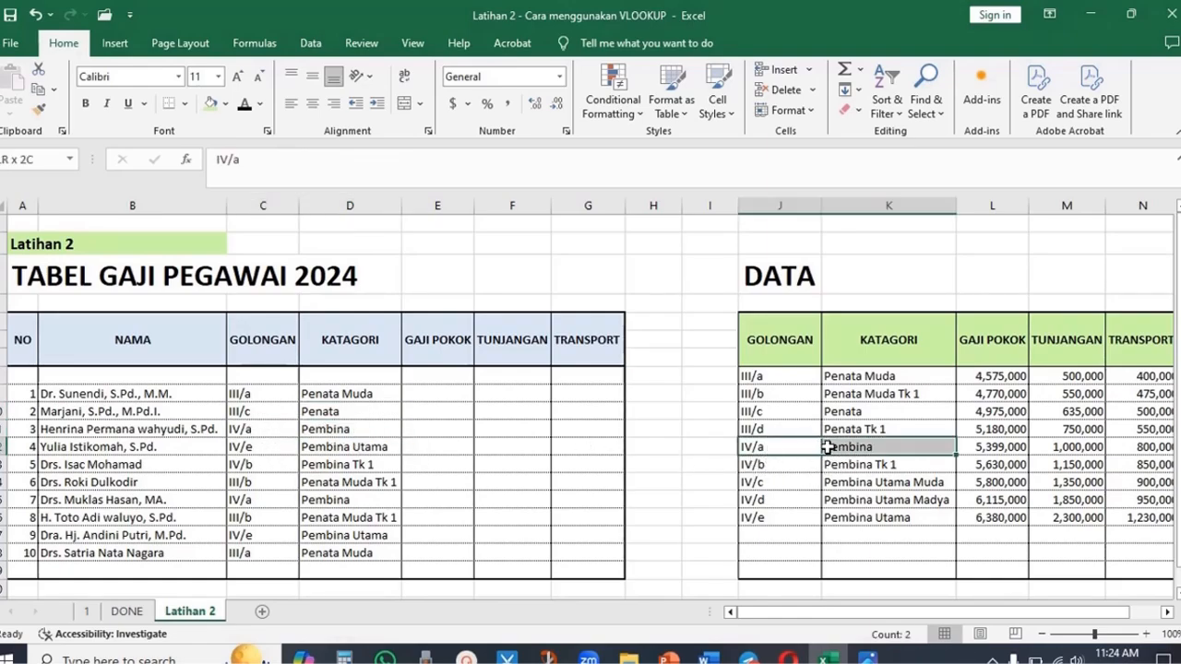
left_click_drag(245, 539, 348, 541)
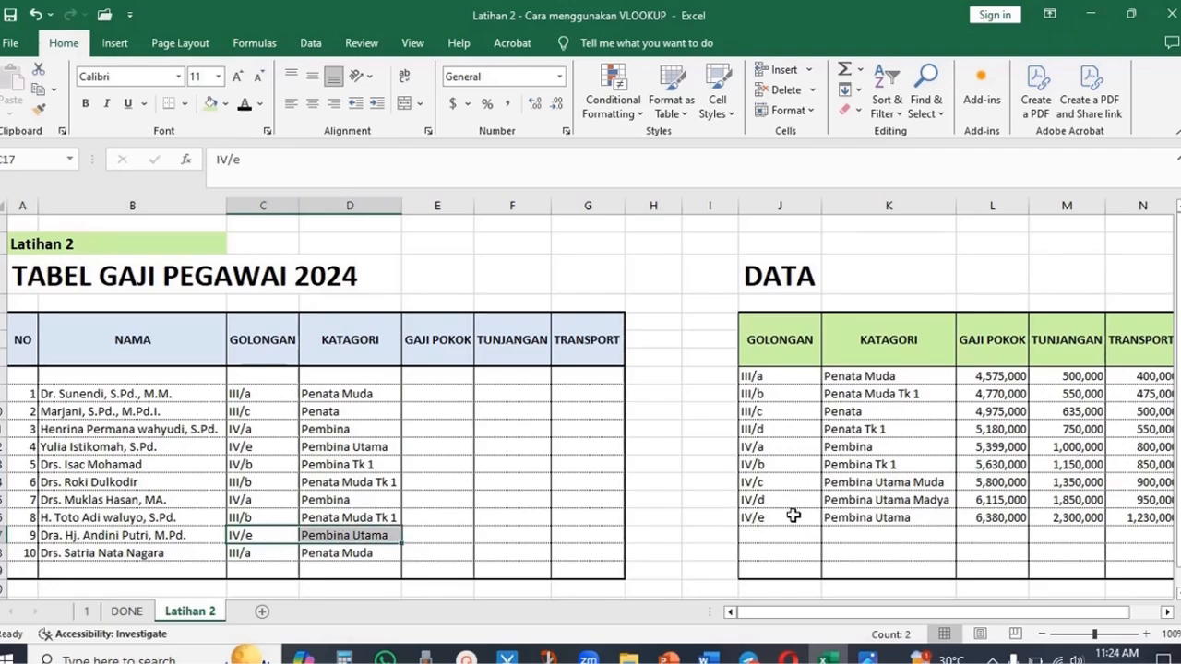
left_click_drag(793, 516, 904, 517)
left_click(537, 479)
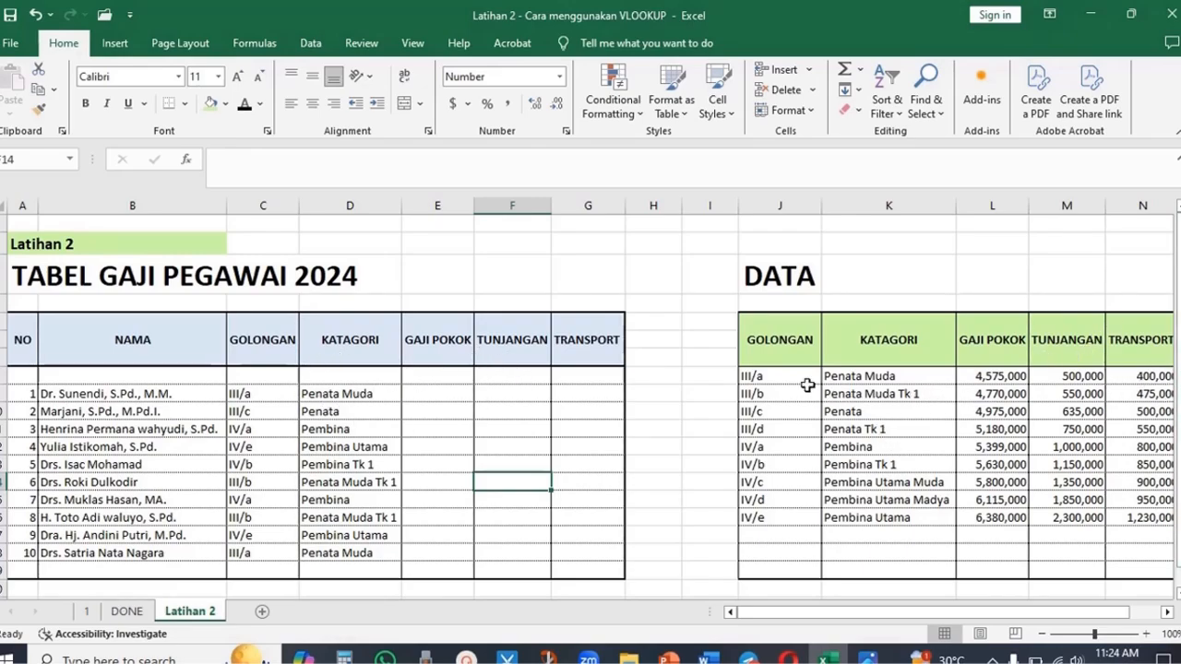
- Inspect the copied KATAGORI formulas in the second and fourth employee rows
left_click(313, 412)
double_click(318, 410)
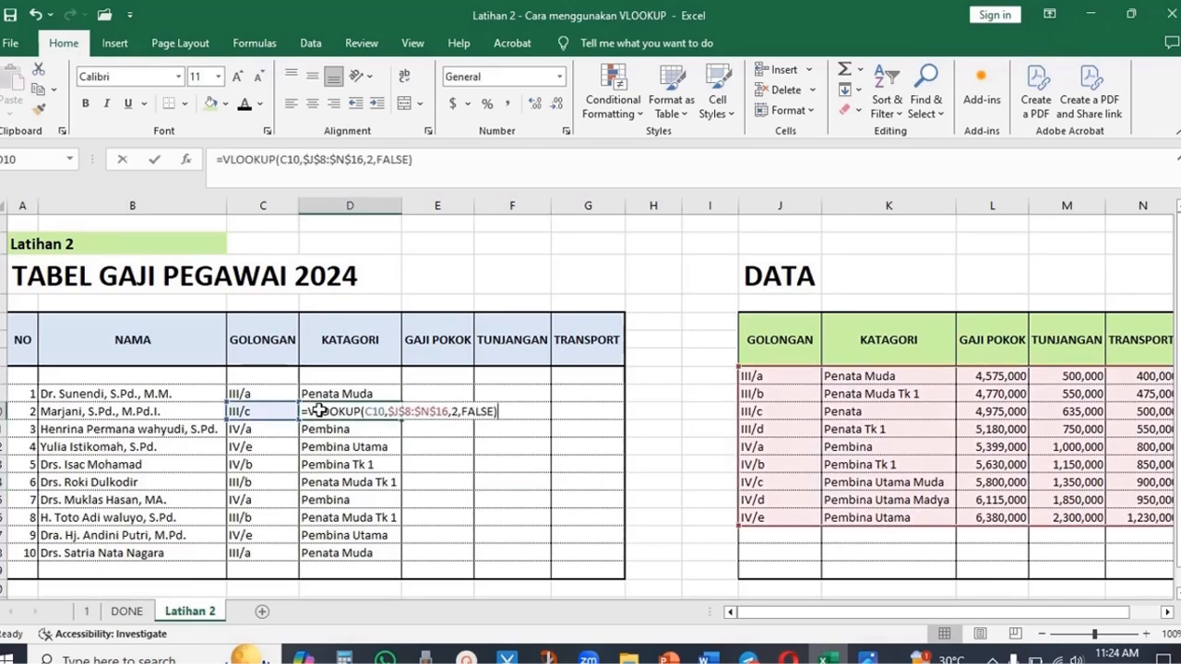
key("Escape")
left_click(354, 446)
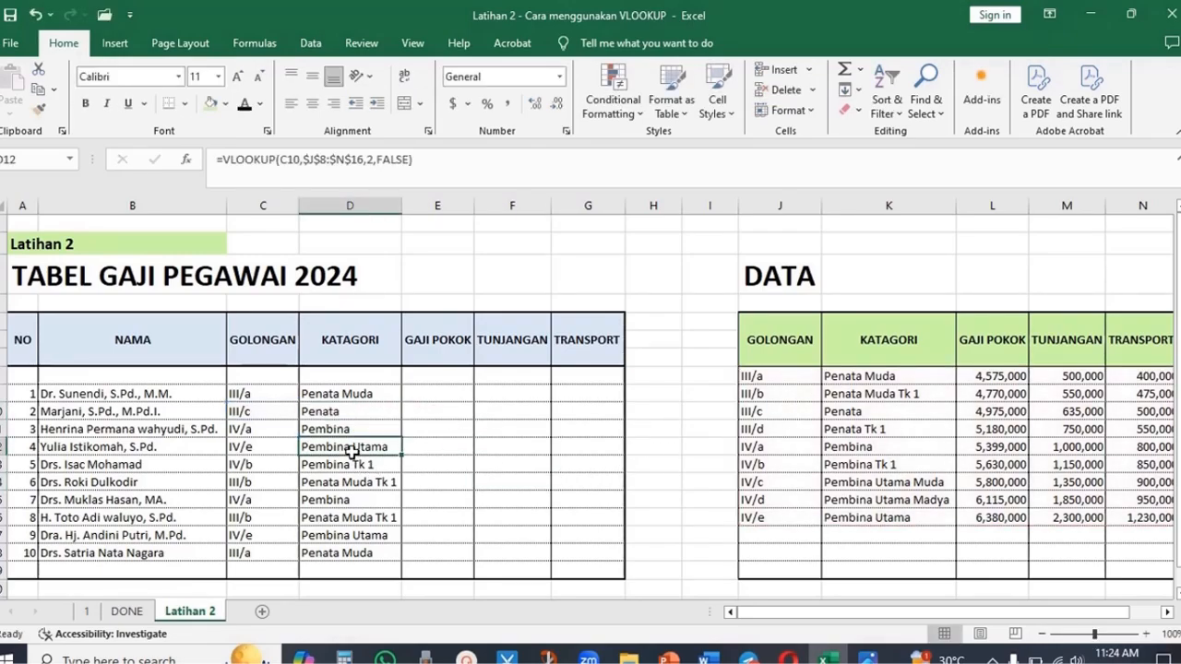
double_click(354, 446)
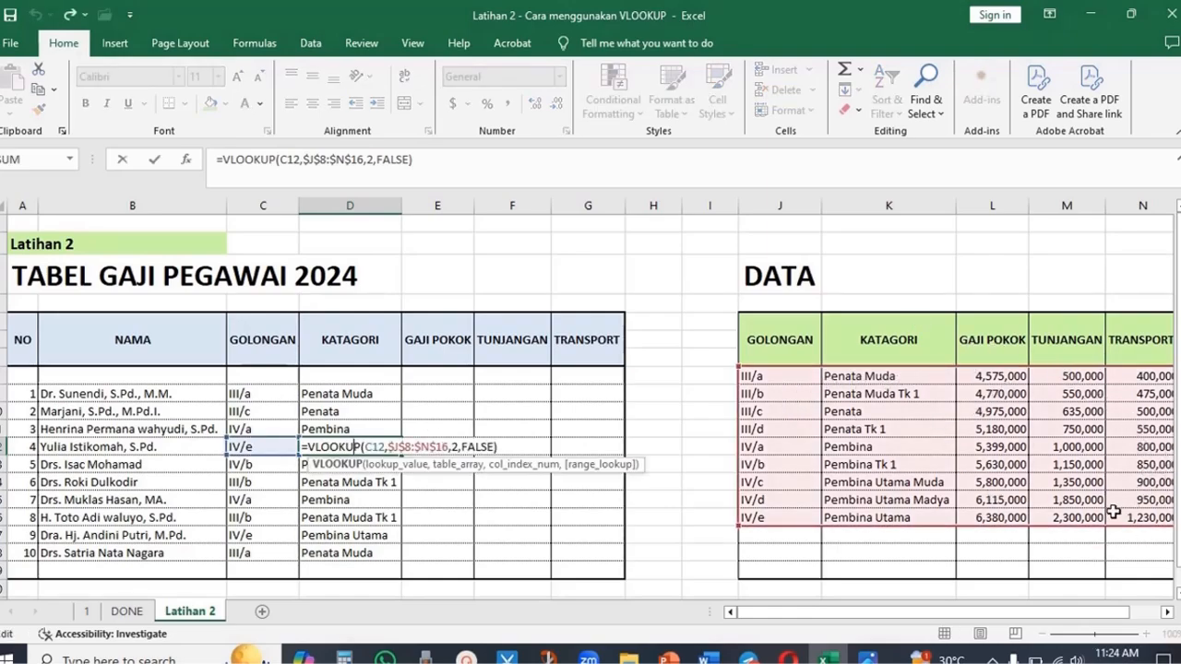
key("Escape")
- Change the first KATAGORI formula's table range back to the relative reference J8:N16
double_click(376, 392)
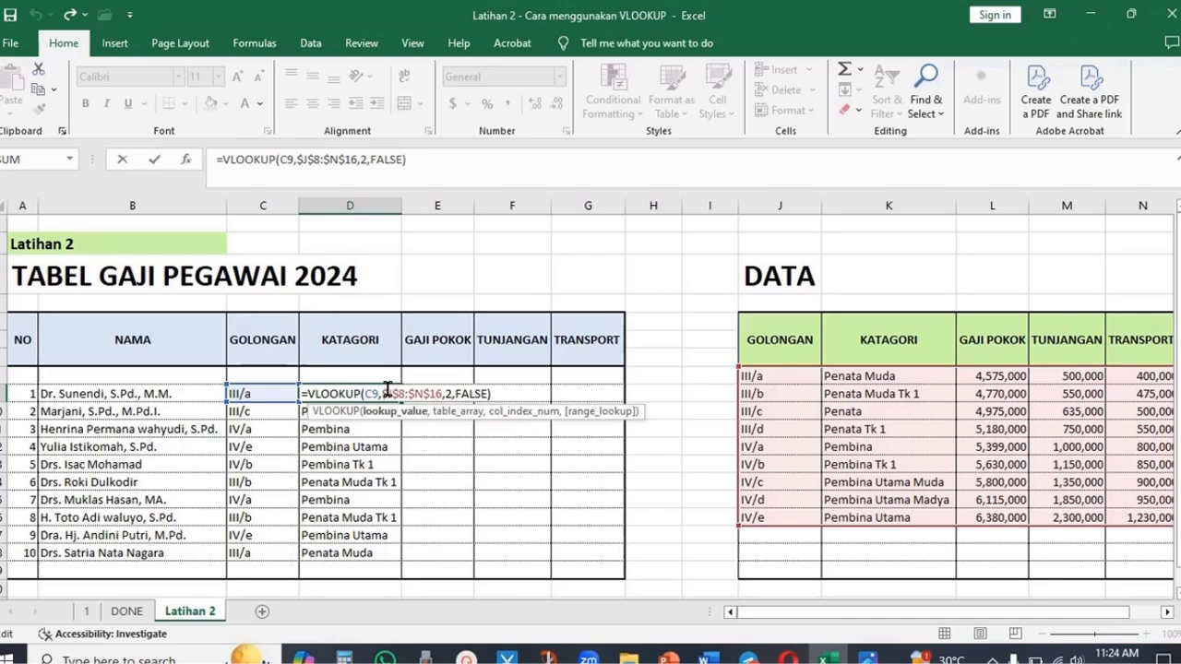
left_click_drag(383, 389, 443, 390)
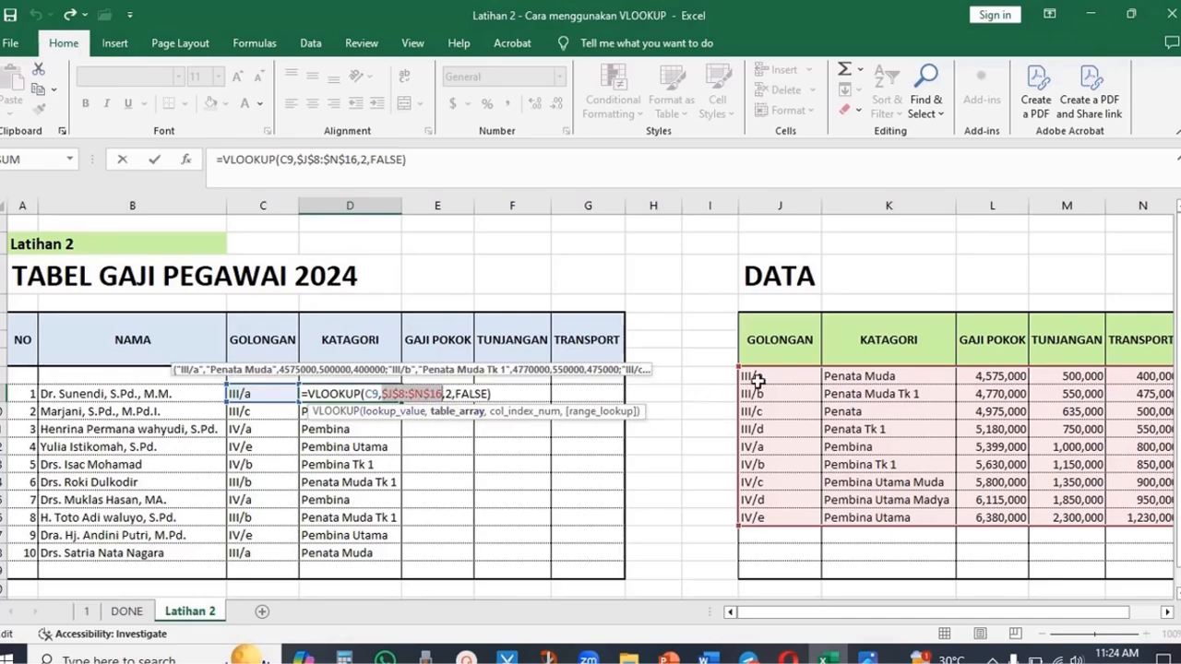
left_click_drag(755, 378, 1152, 519)
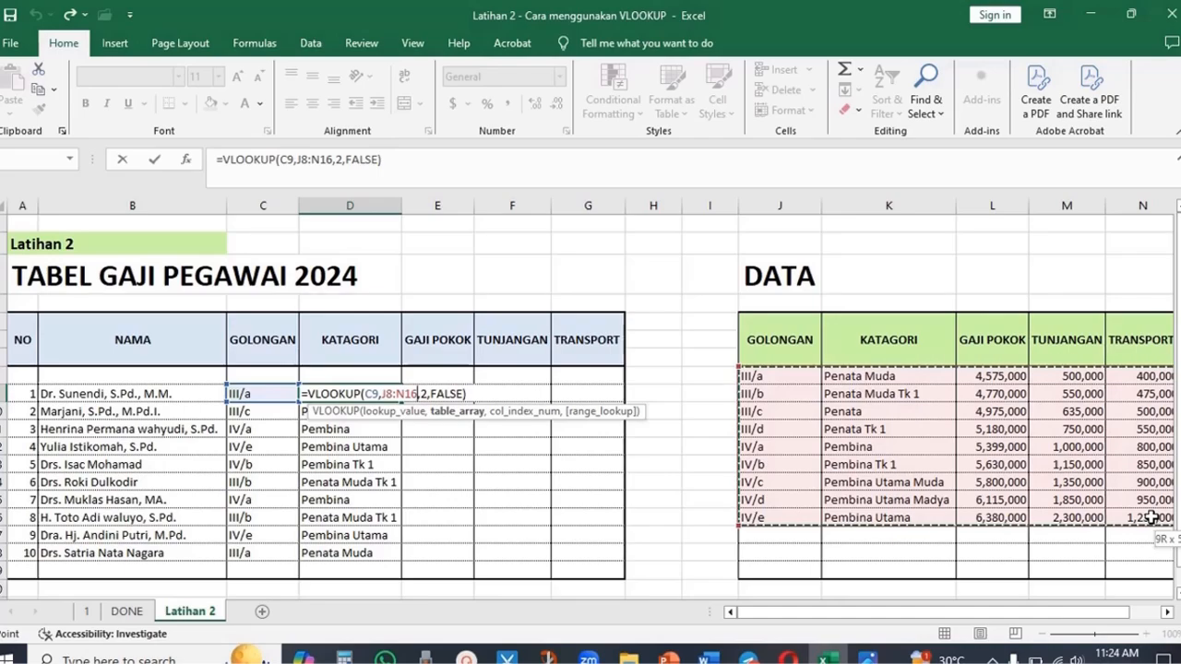
key("Return")
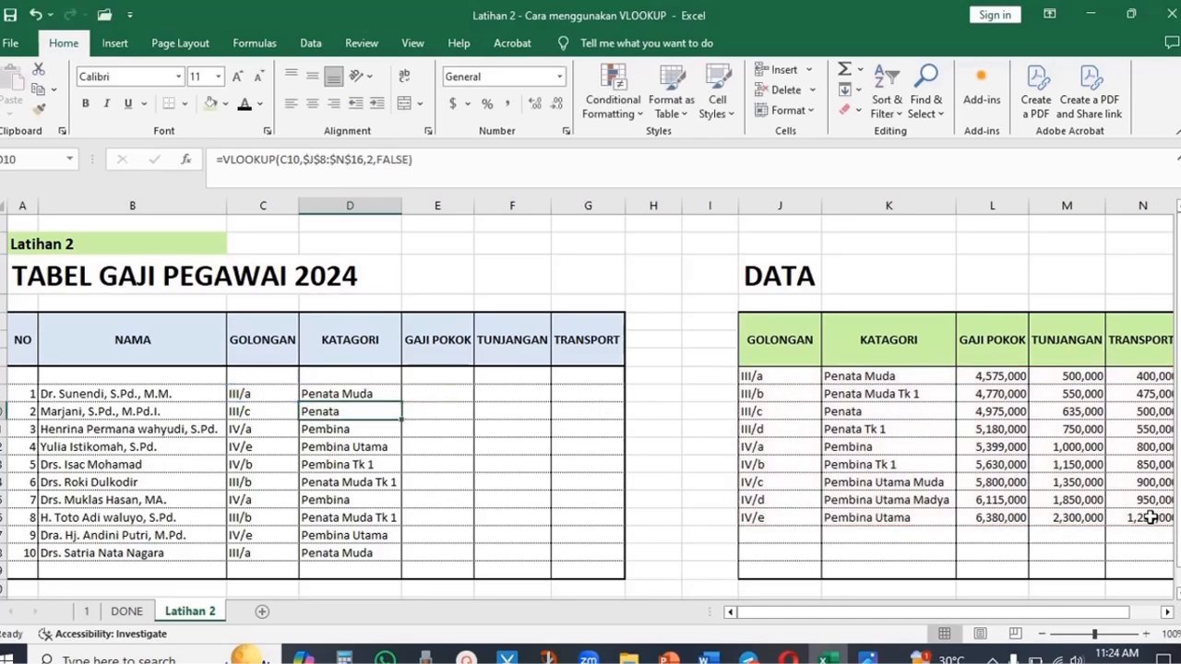
- Clear the KATAGORI cells below the first row and refill them from the first formula
left_click_drag(372, 415, 377, 553)
key("Delete")
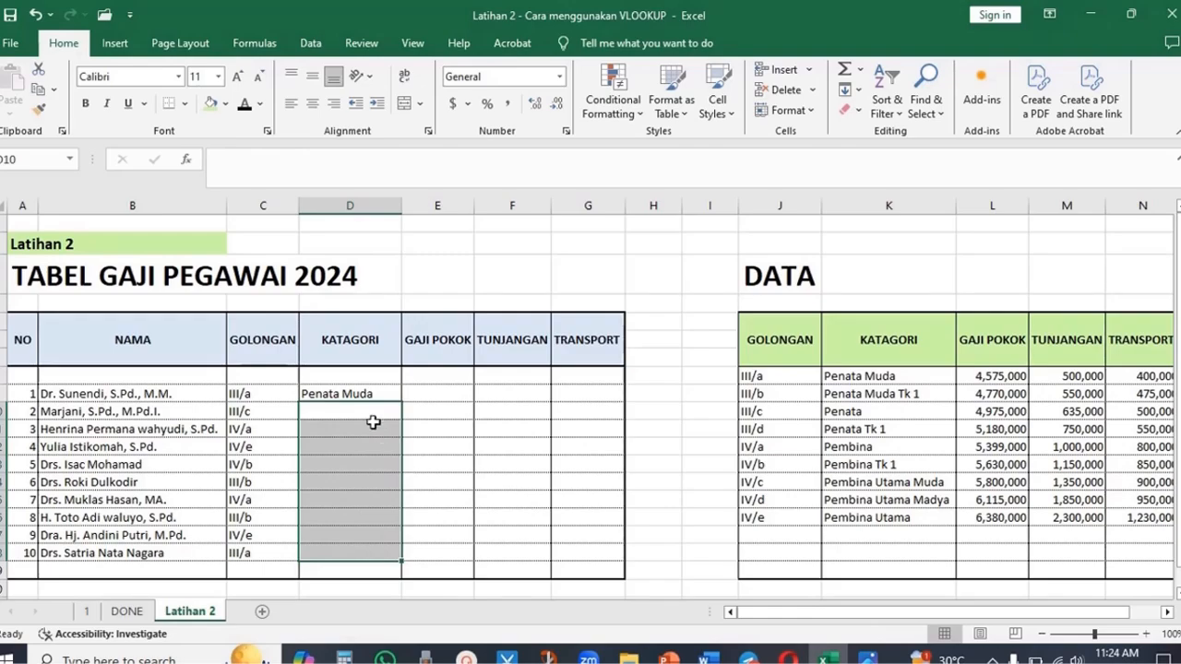
left_click(378, 392)
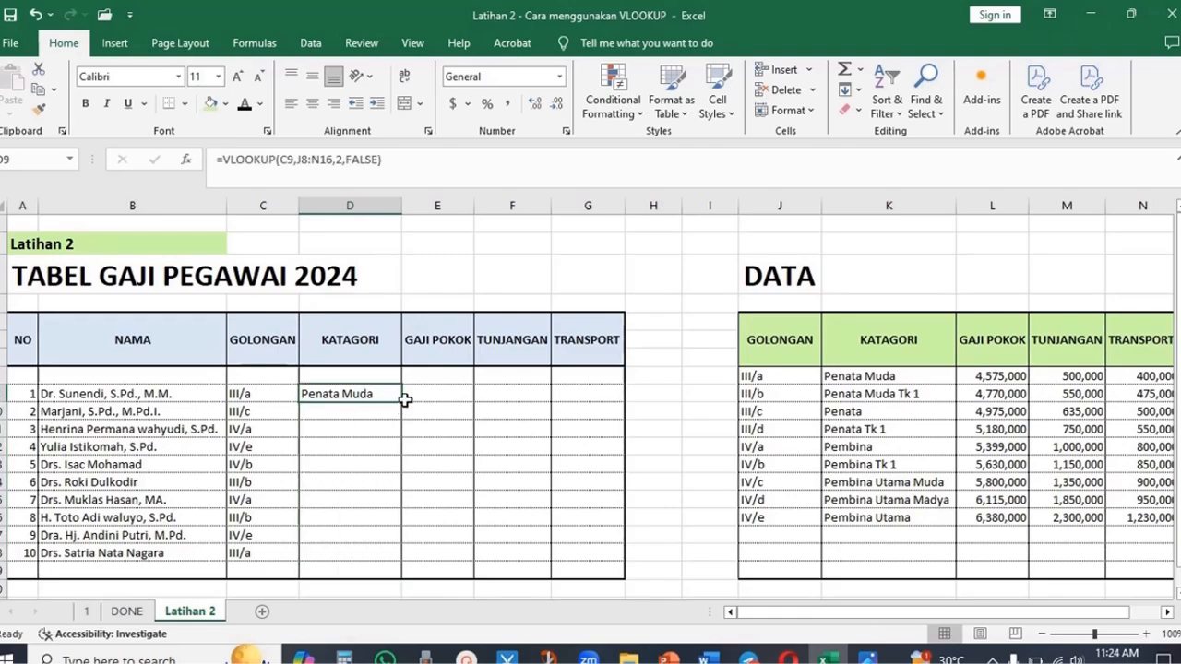
left_click_drag(404, 399, 410, 564)
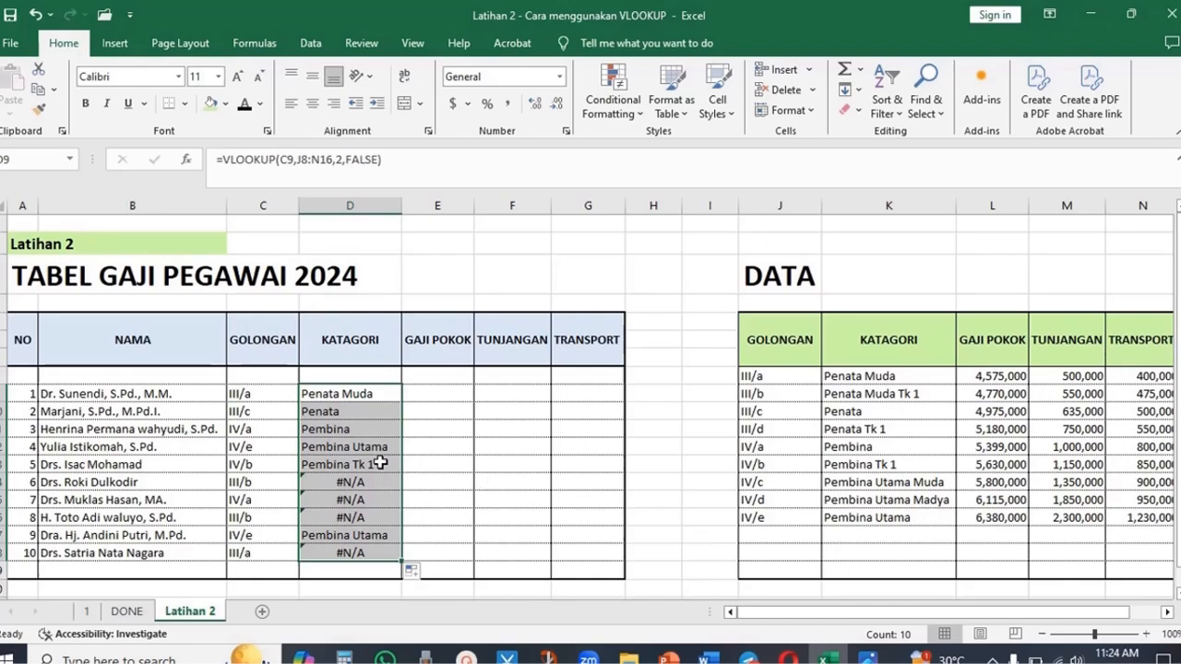
- Inspect the copied relative formulas in the second and third KATAGORI rows
double_click(359, 412)
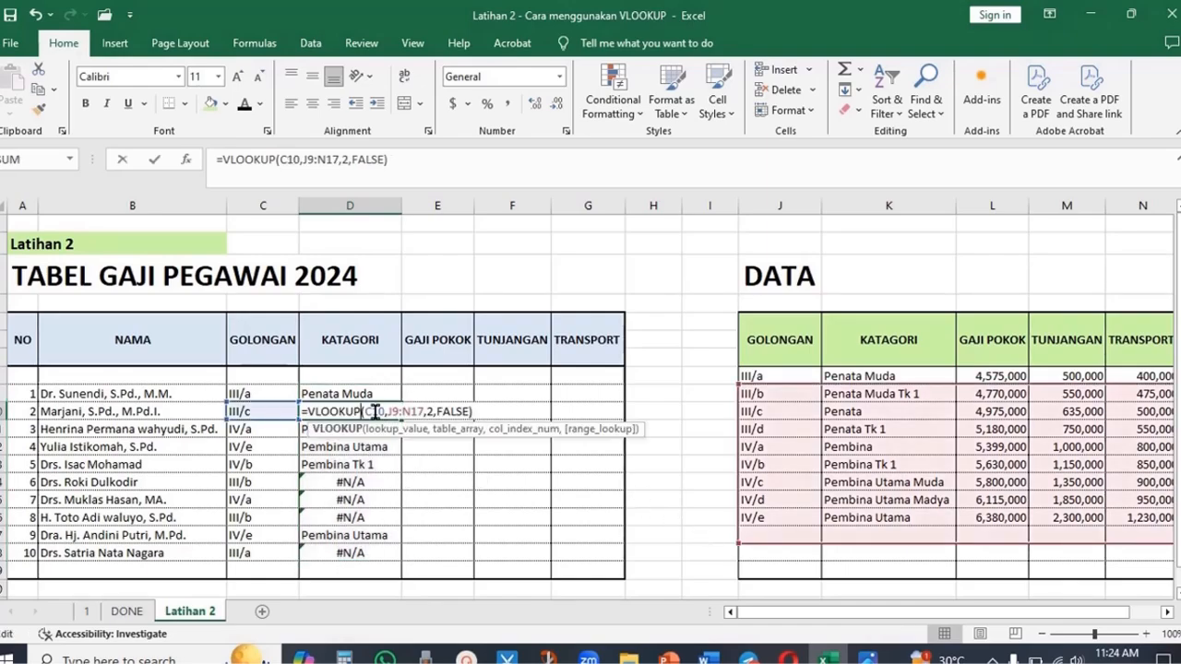
key("Return")
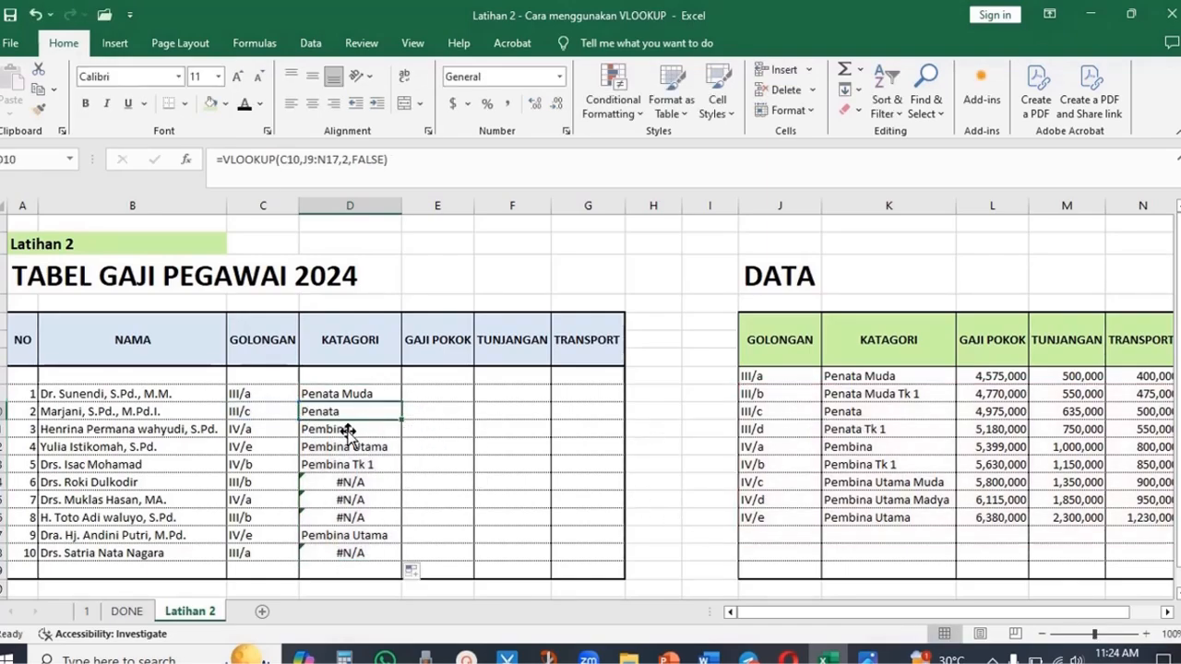
double_click(348, 430)
key("Return")
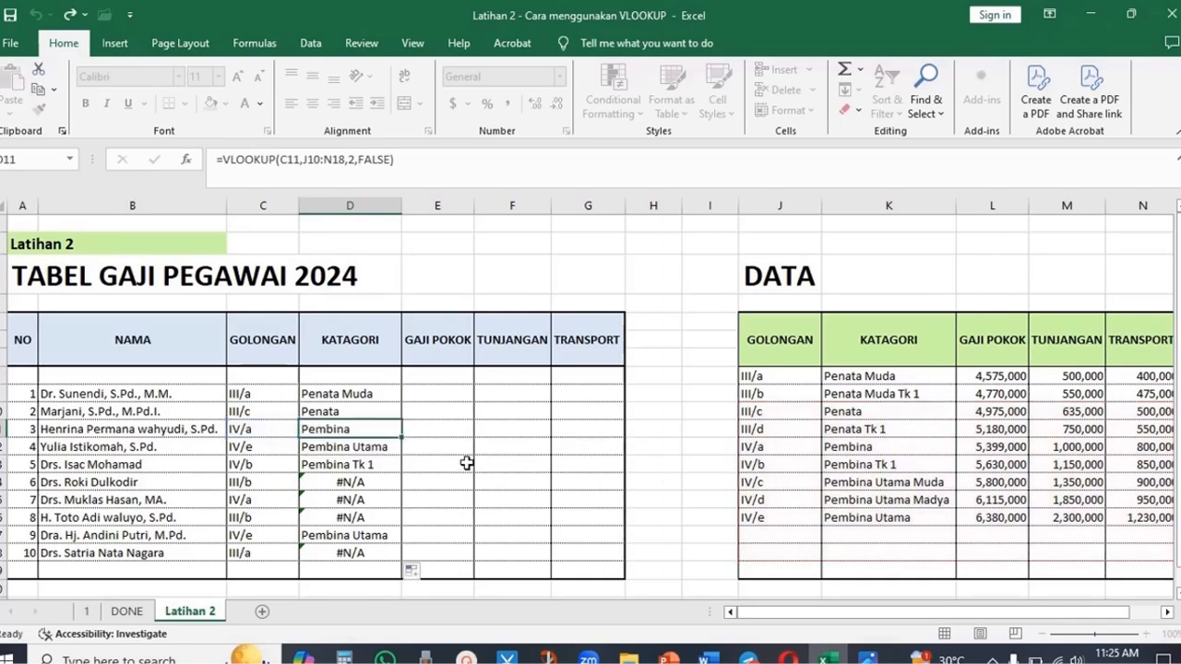
- Inspect the copied KATAGORI formulas in the fourth, sixth and tenth employee rows
double_click(352, 451)
key("Return")
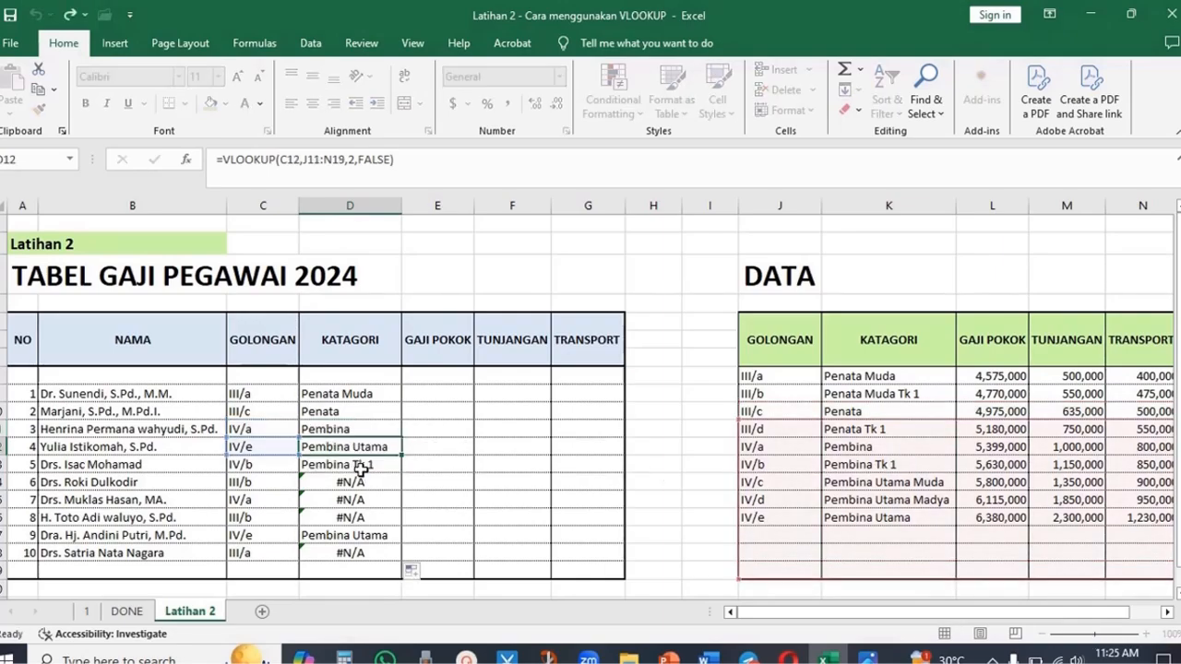
double_click(361, 473)
left_click(367, 491)
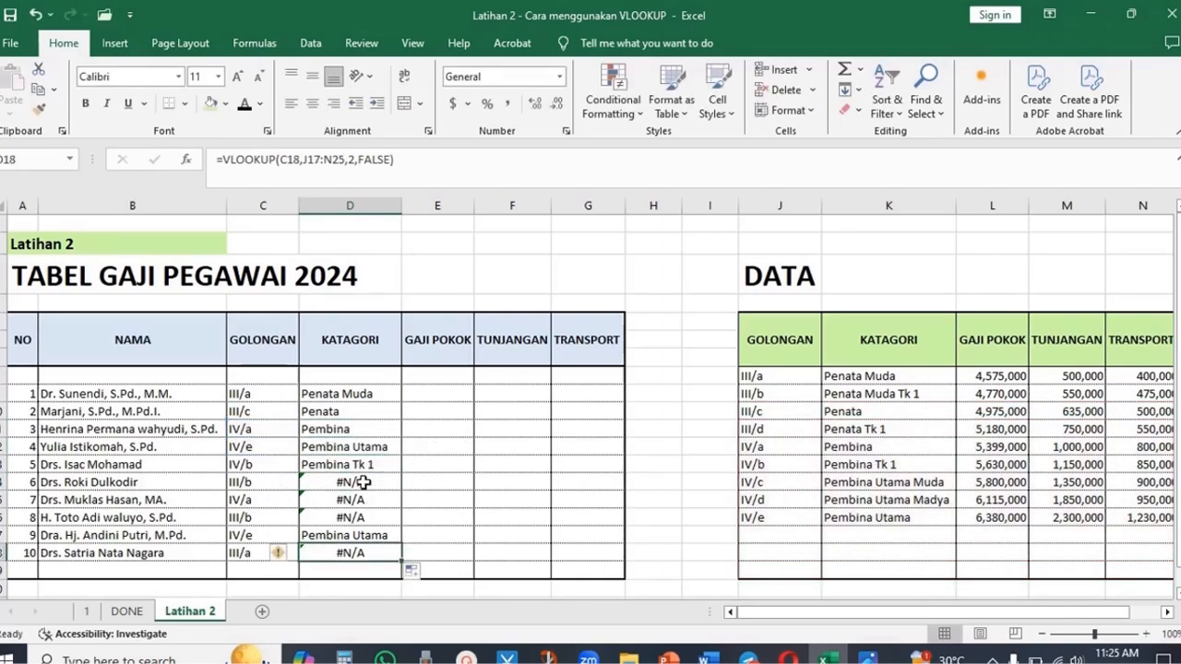
double_click(363, 484)
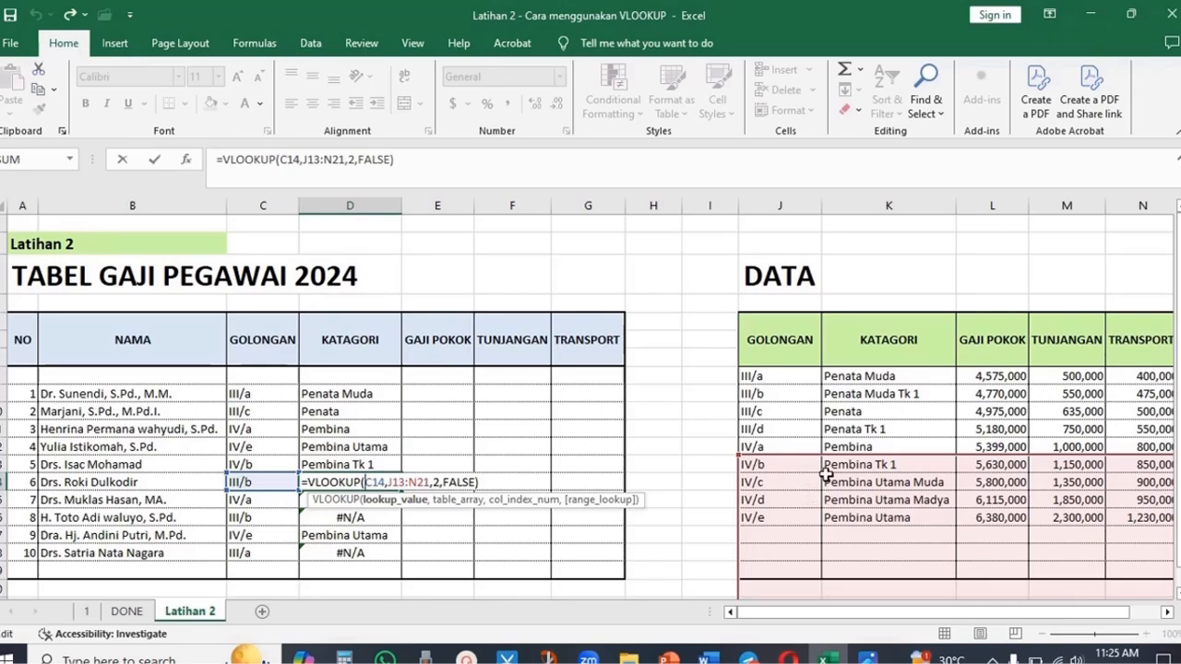
left_click(366, 552)
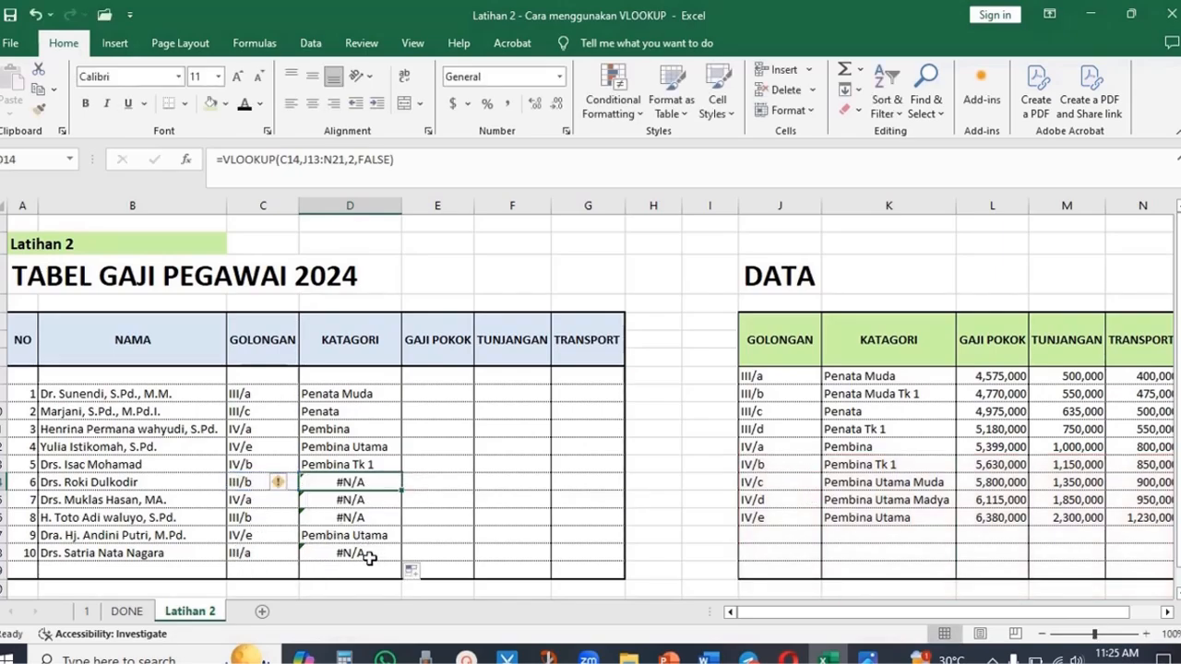
double_click(365, 553)
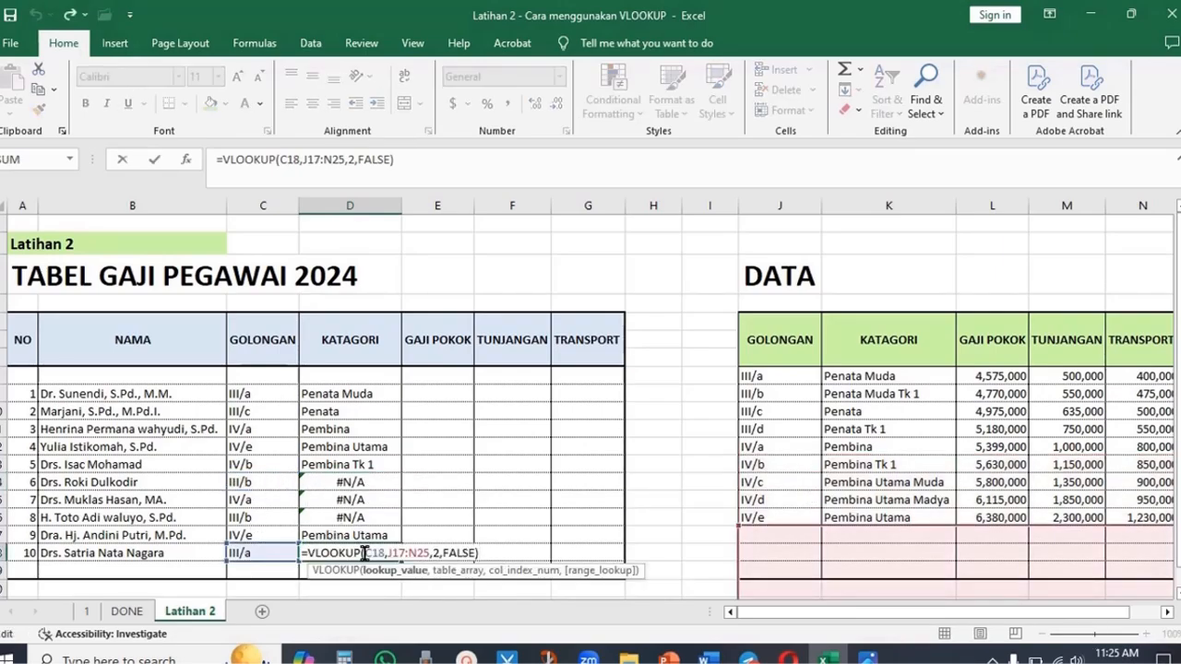
key("Escape")
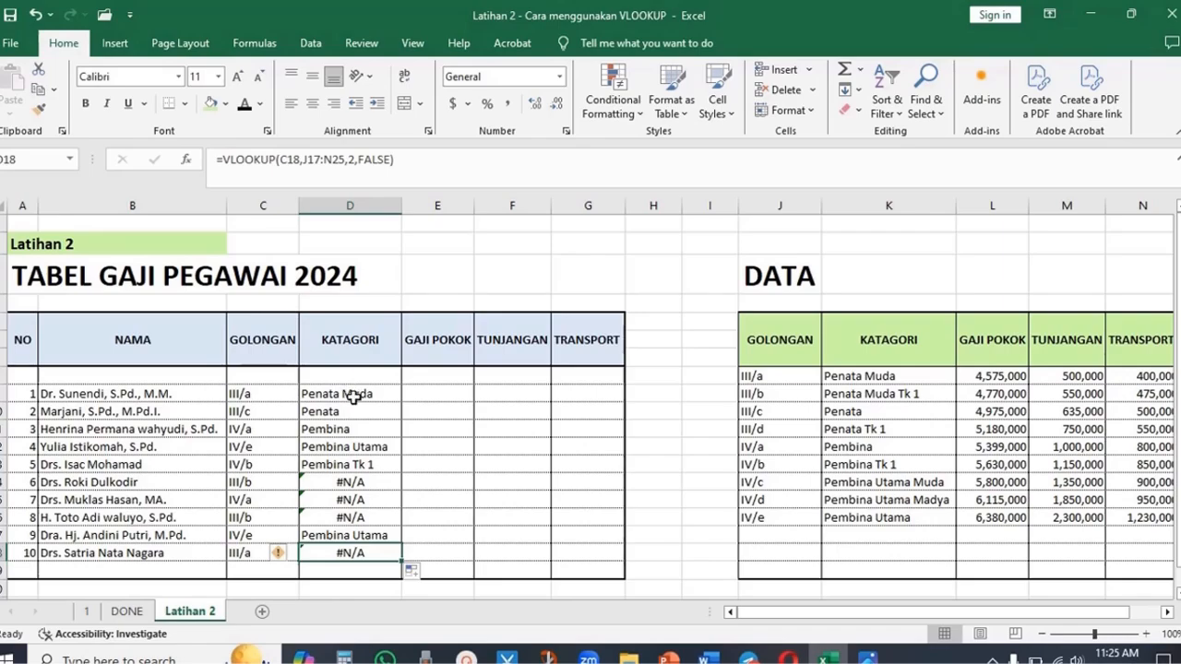
- Make the first KATAGORI formula's table range absolute as $J$8:$N$16
double_click(354, 397)
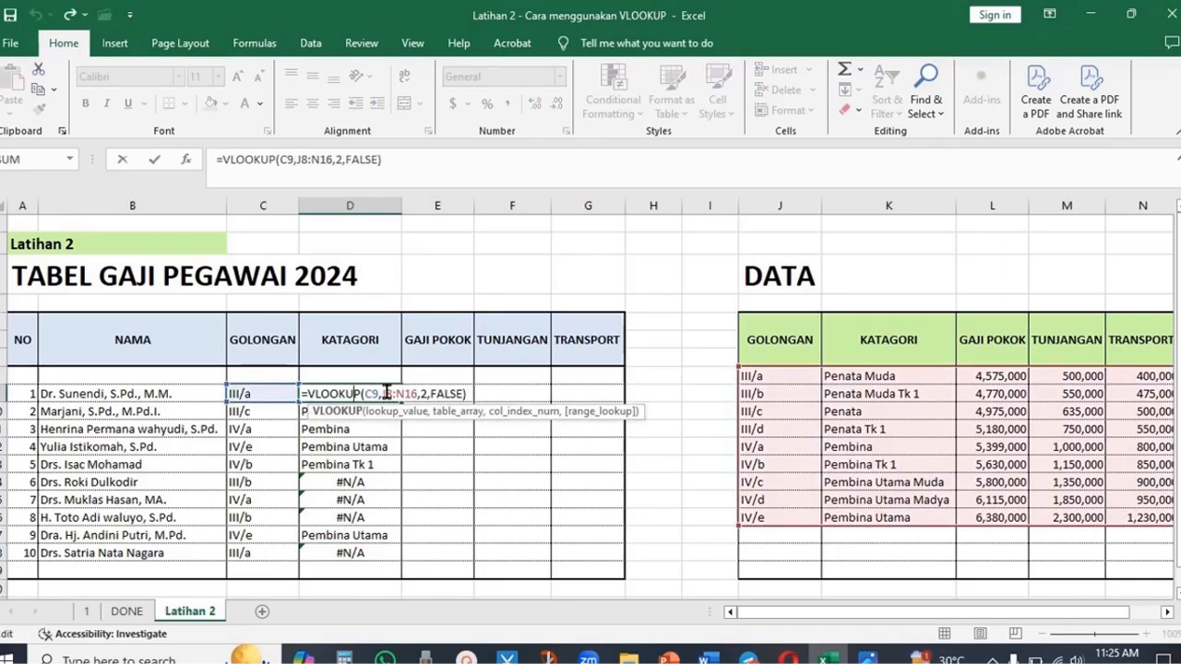
left_click(388, 394)
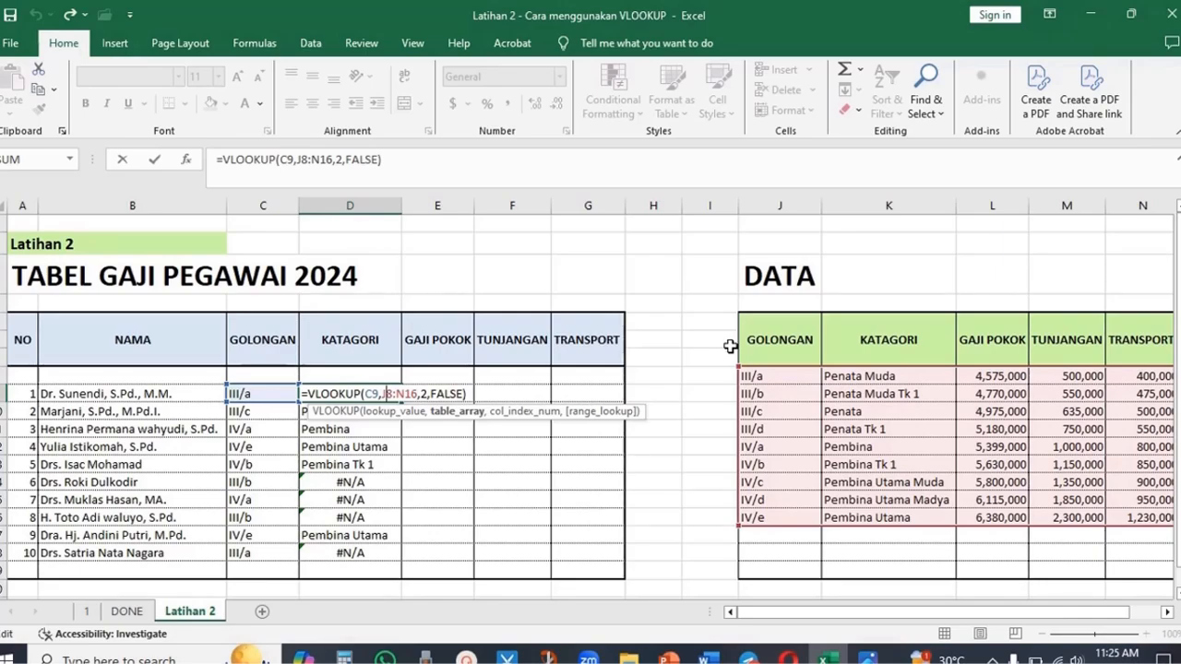
key("F4")
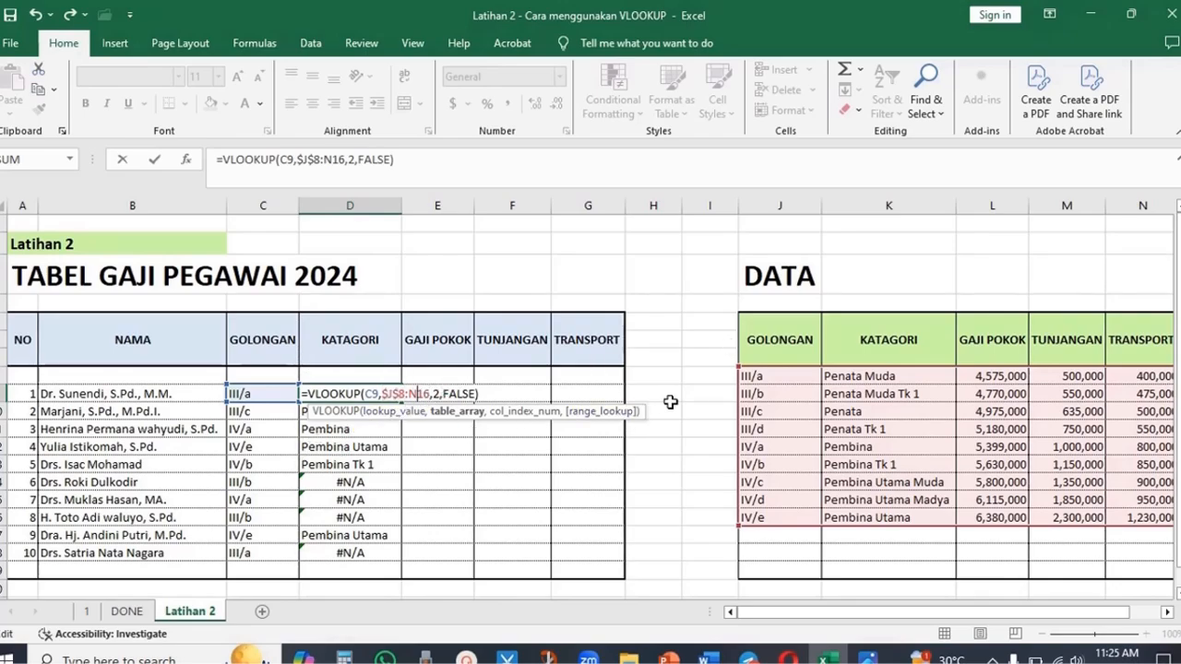
key("F4")
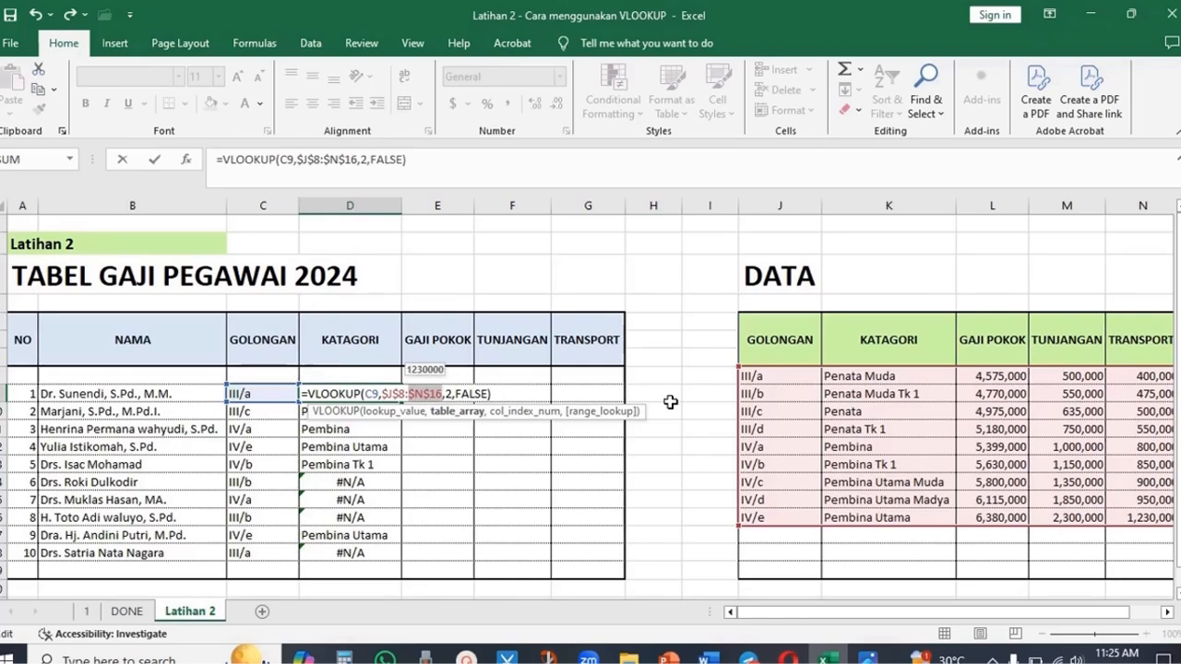
left_click(510, 390)
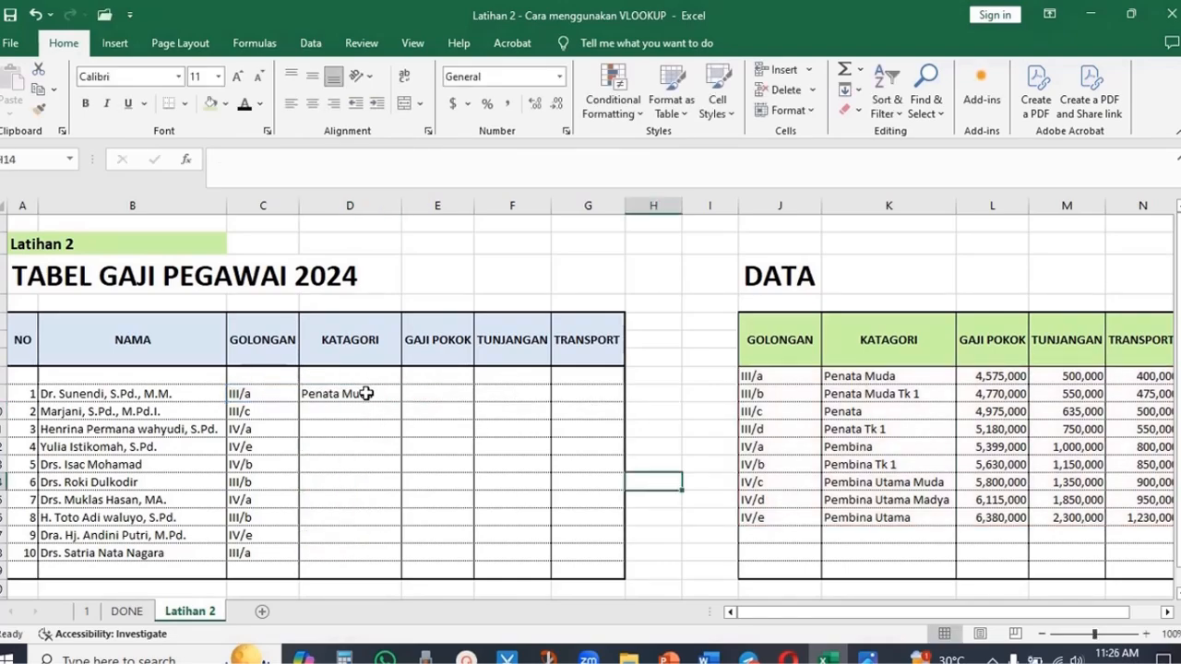
- Fill the absolute KATAGORI formula down through the tenth employee row
left_click(367, 393)
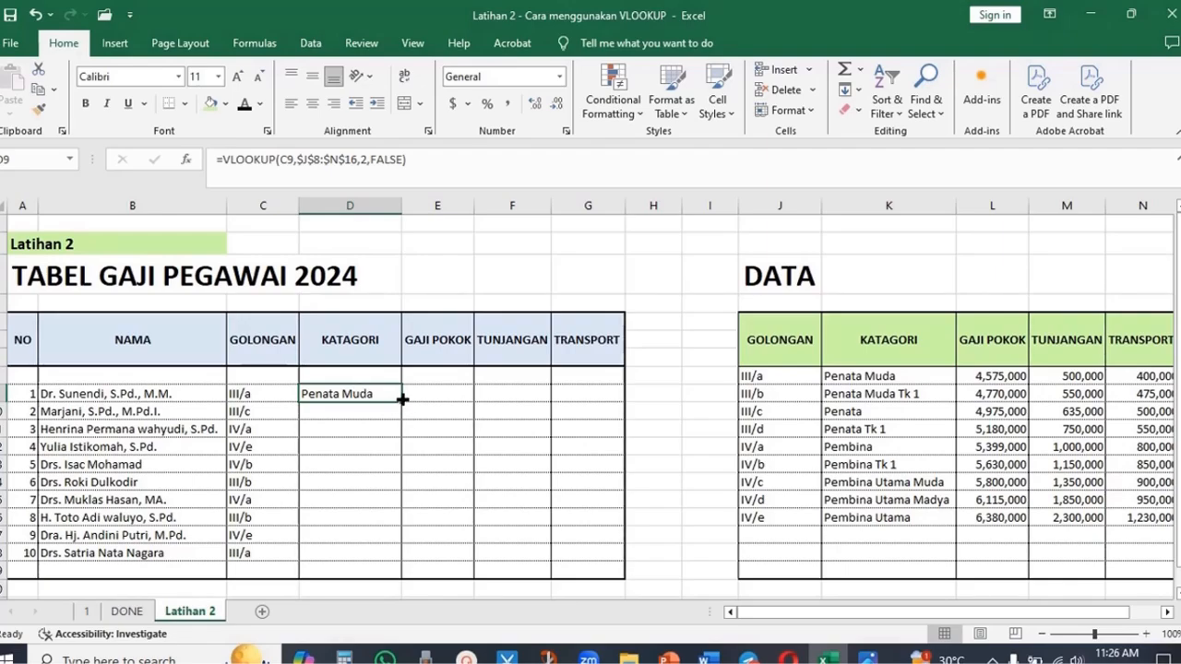
left_click_drag(403, 398, 412, 557)
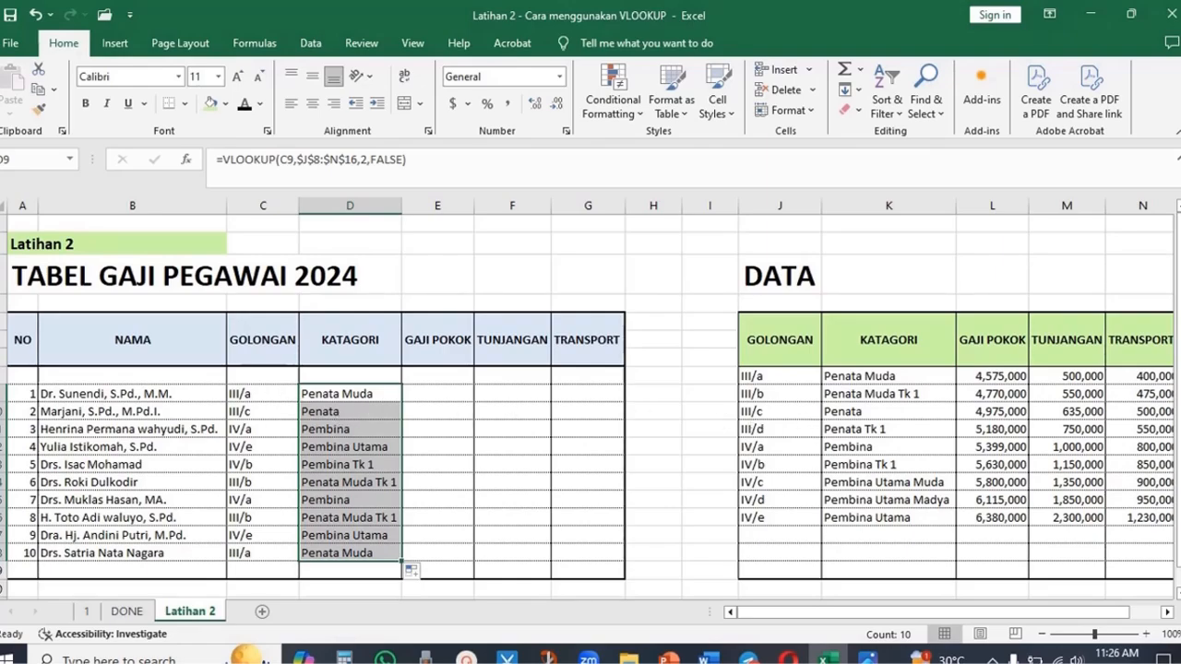
- Compare the filled KATAGORI results with the matching GOLONGAN rows in the DATA table
left_click_drag(267, 430, 311, 434)
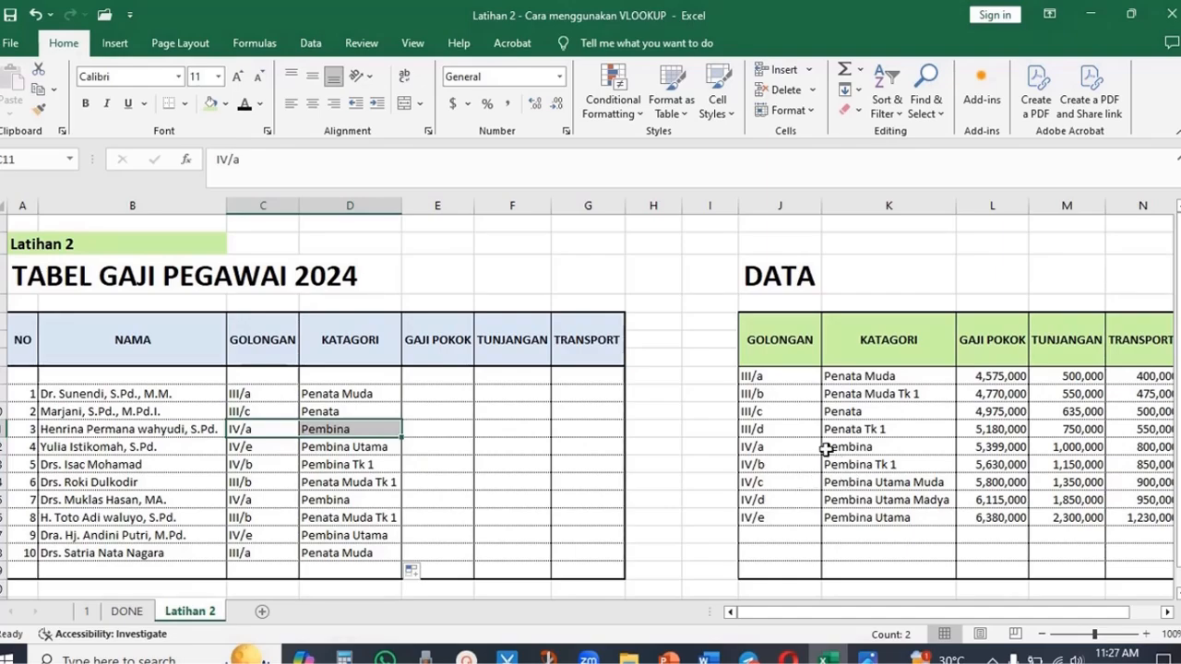
left_click_drag(784, 451, 842, 448)
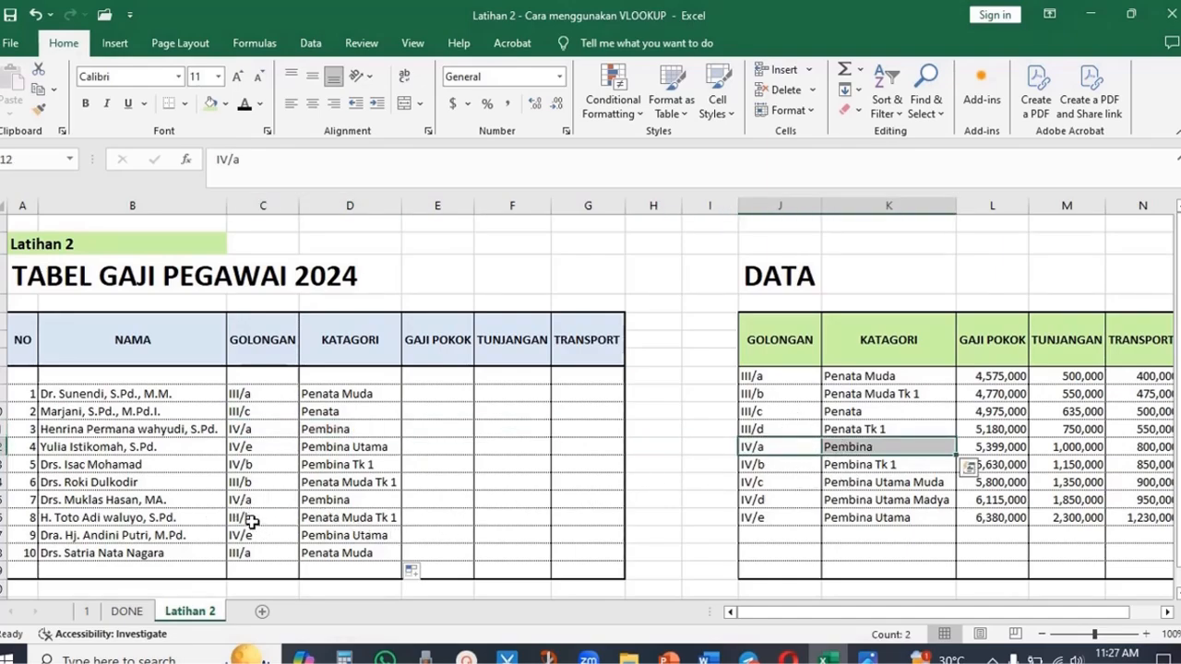
left_click_drag(252, 522, 311, 519)
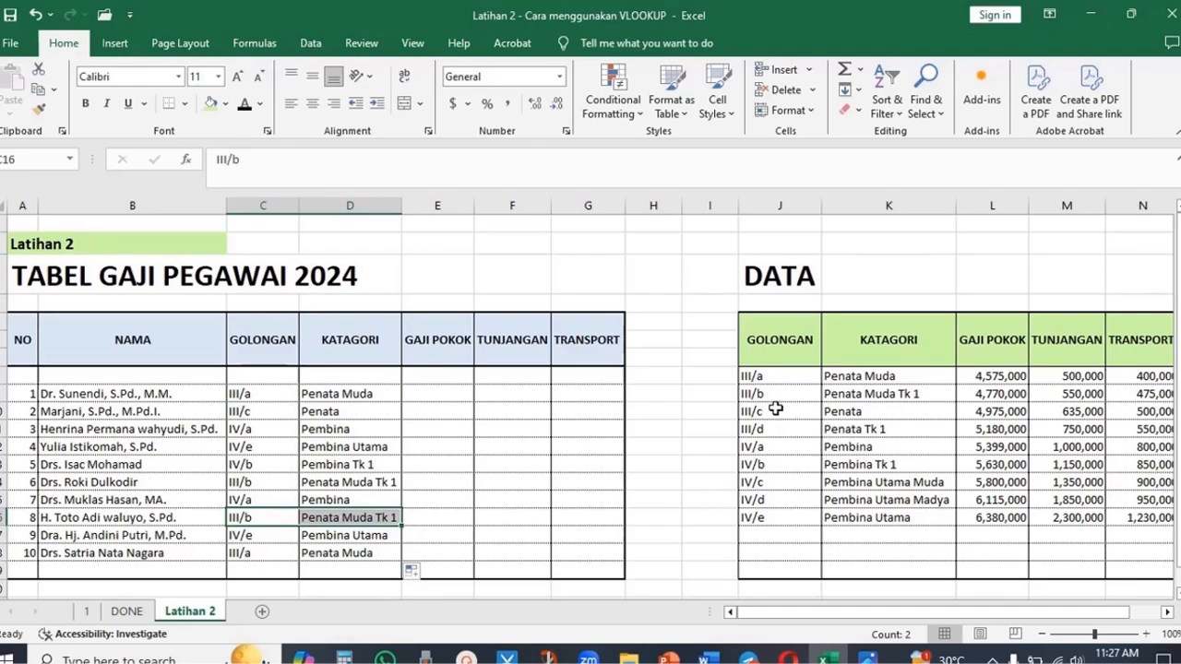
left_click_drag(773, 392, 696, 448)
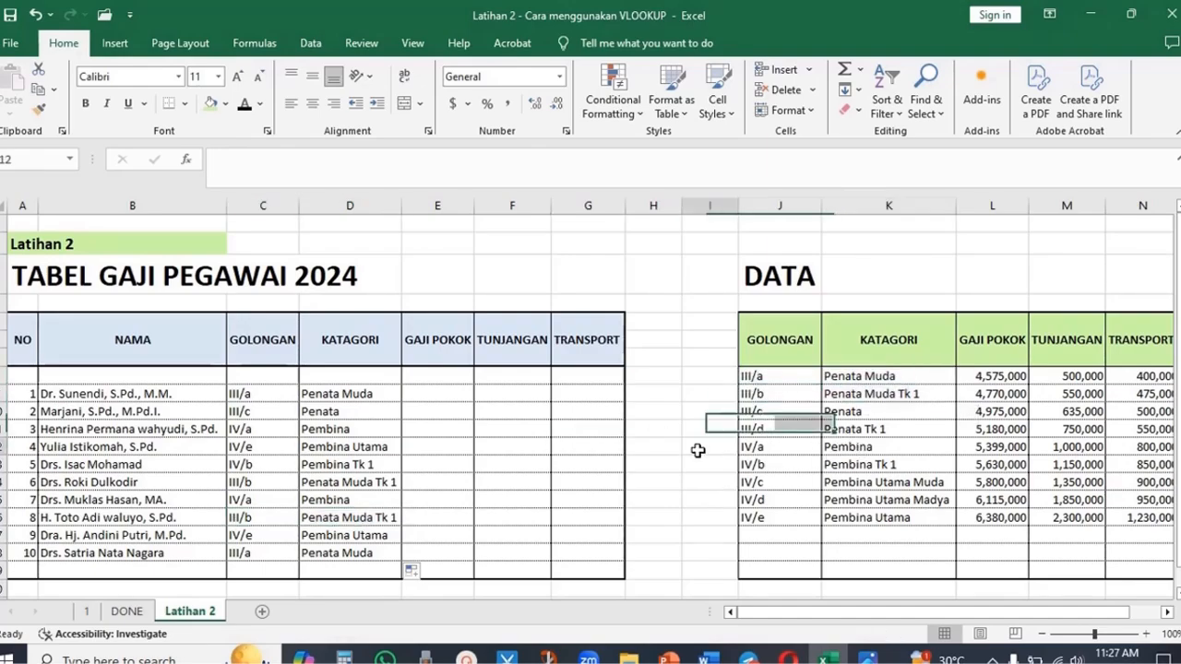
left_click(687, 444)
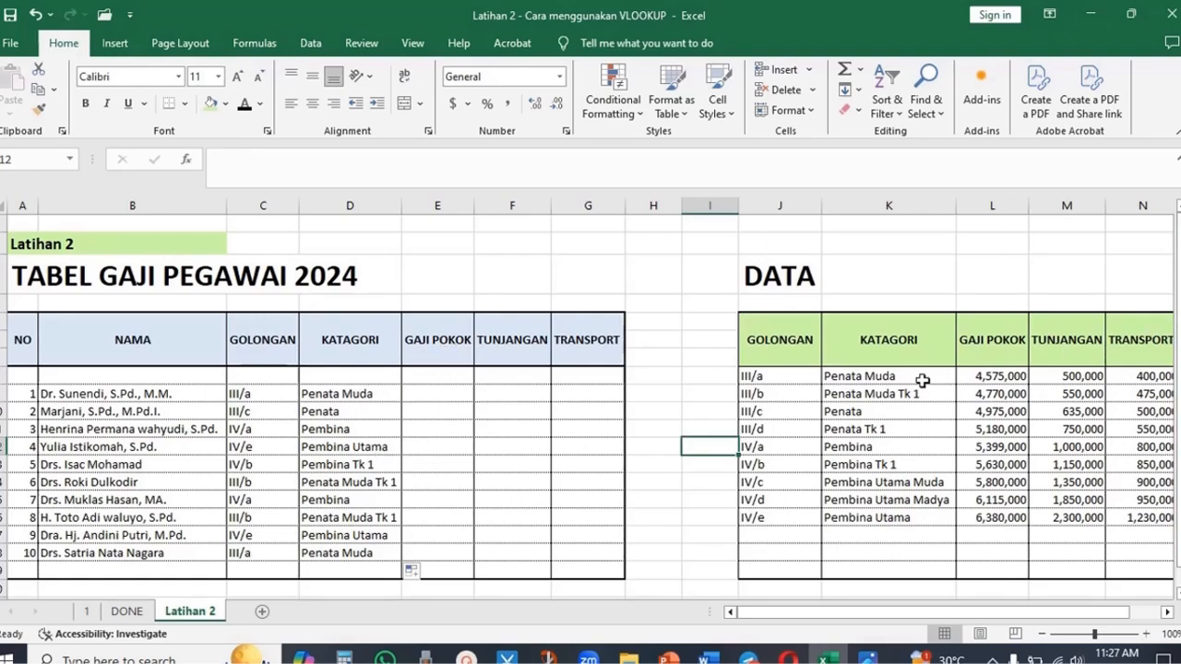
- Copy the KATAGORI formula into the first GAJI POKOK cell, with lookup value C9 and column index 3
left_click(380, 396)
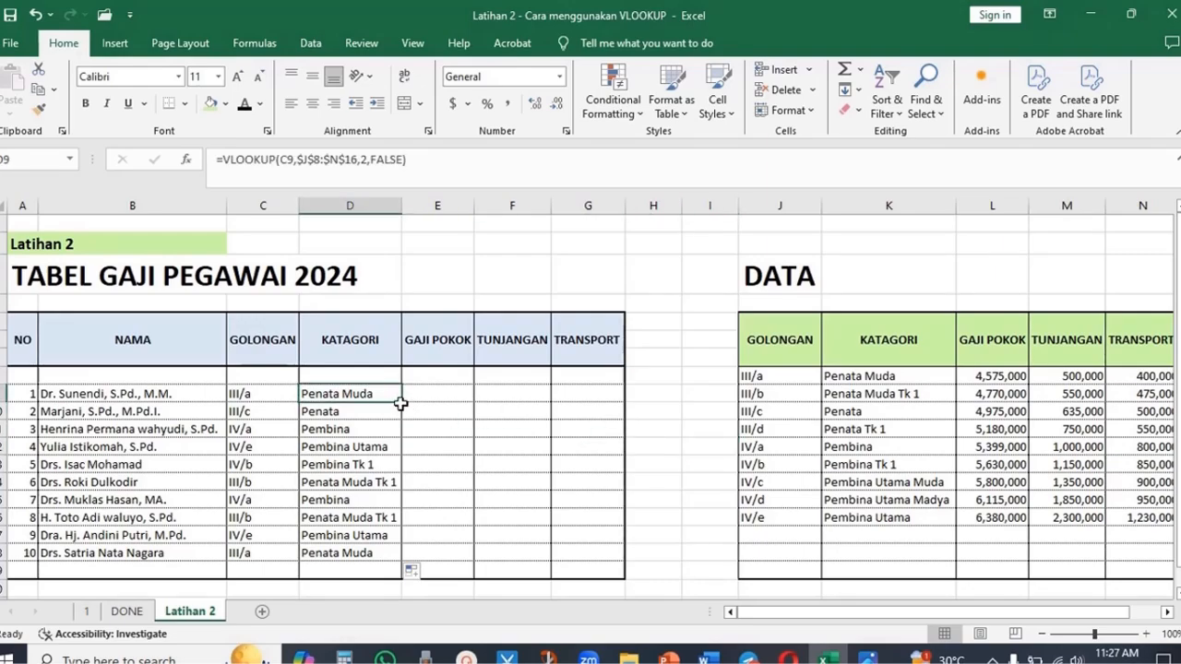
left_click_drag(401, 404, 466, 402)
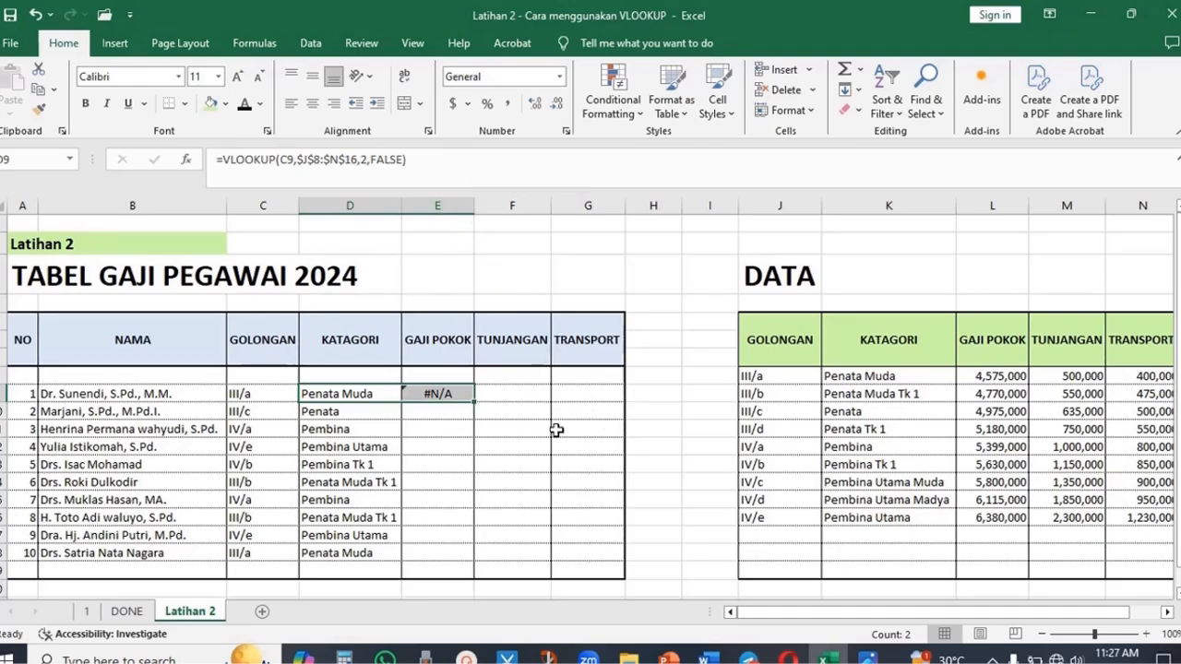
double_click(461, 393)
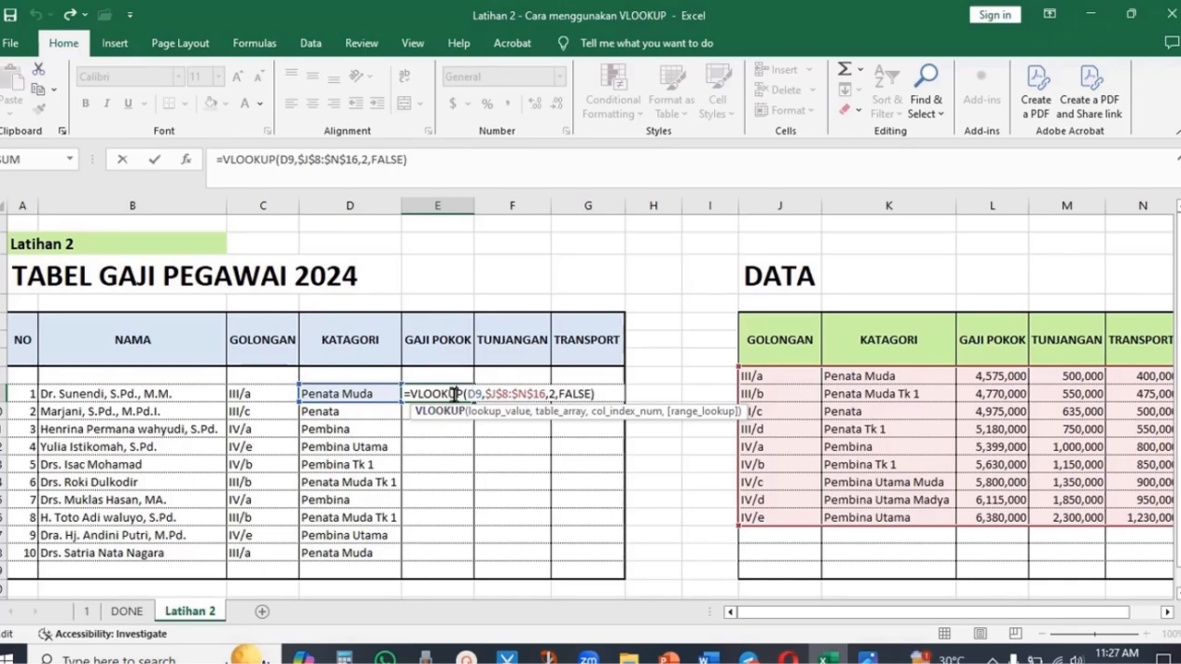
left_click_drag(469, 393, 477, 394)
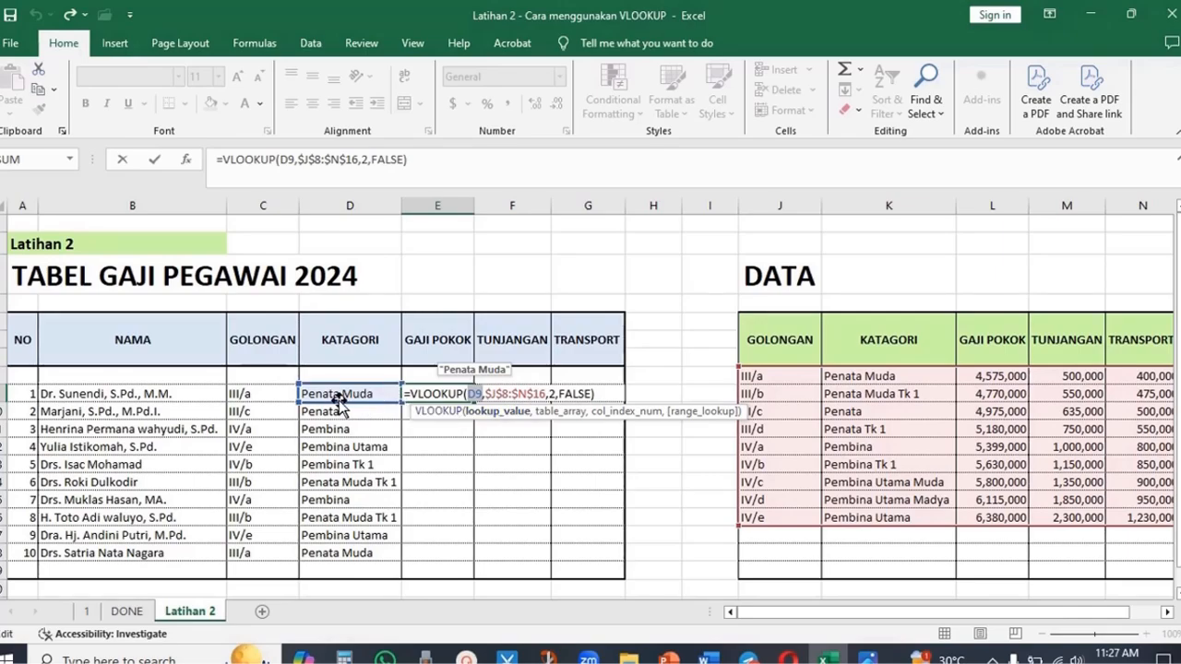
left_click(265, 388)
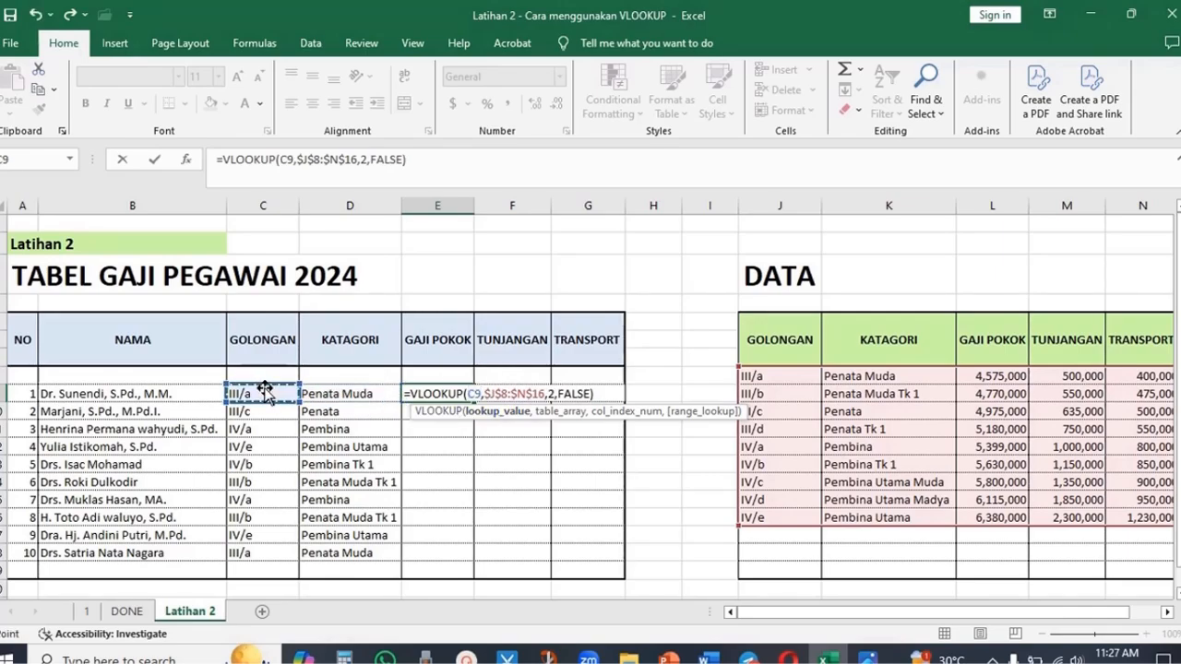
left_click(552, 393)
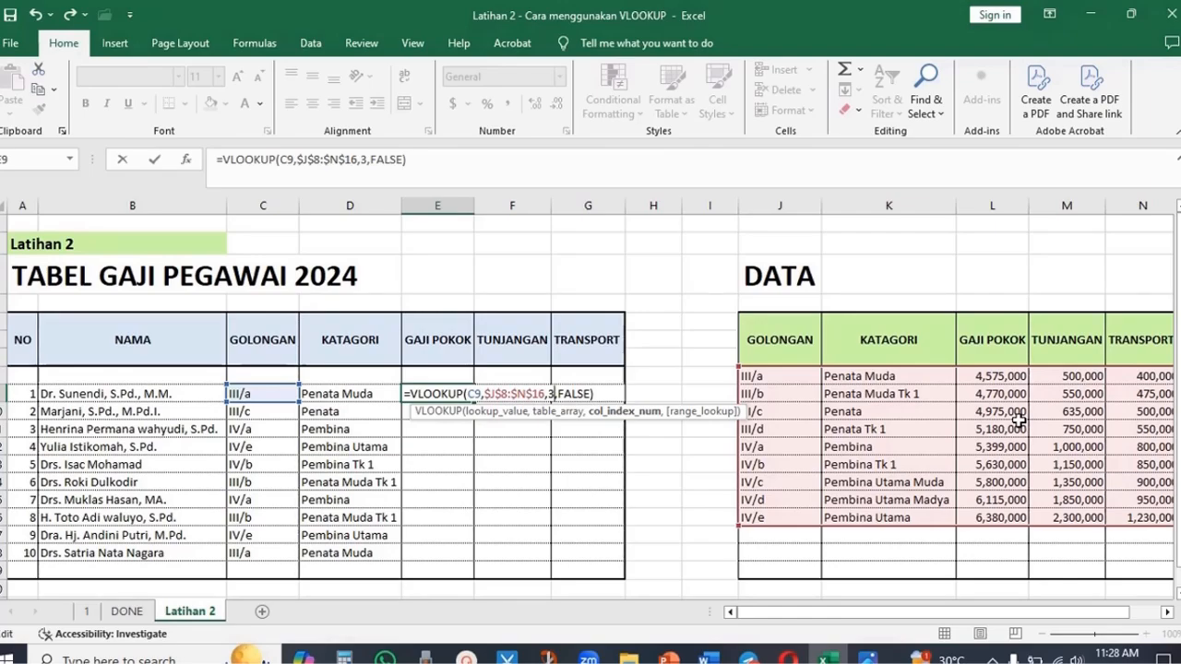
key("Return")
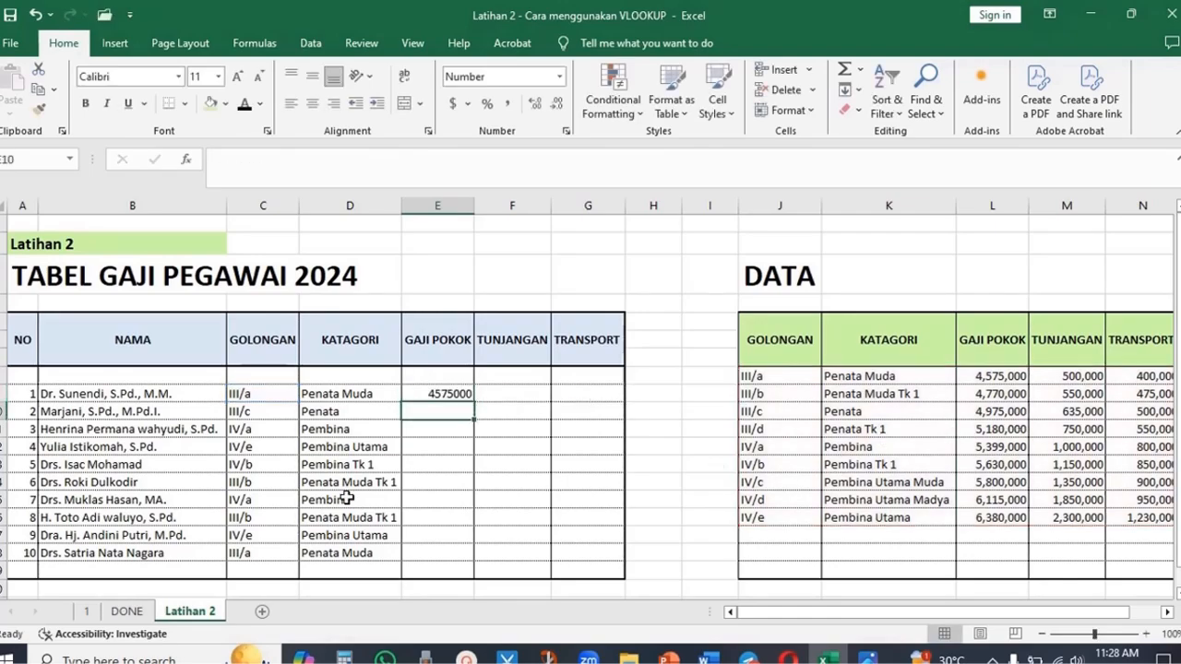
- Fill the GAJI POKOK formula down through the tenth employee row
left_click(452, 394)
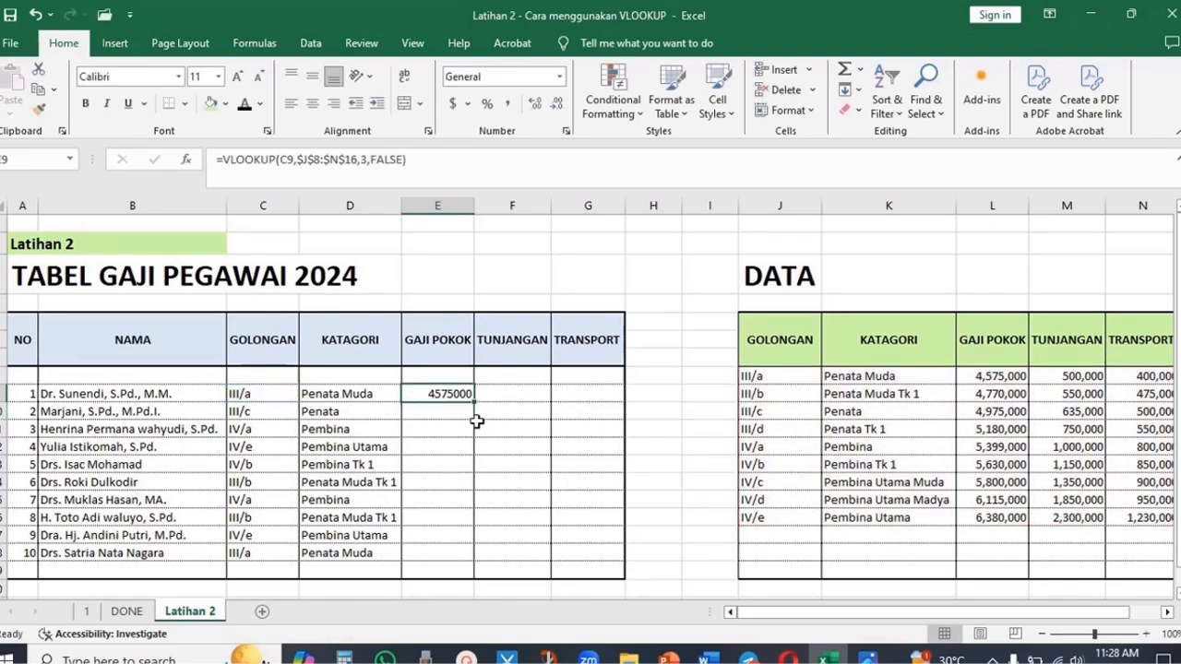
left_click_drag(473, 402, 474, 560)
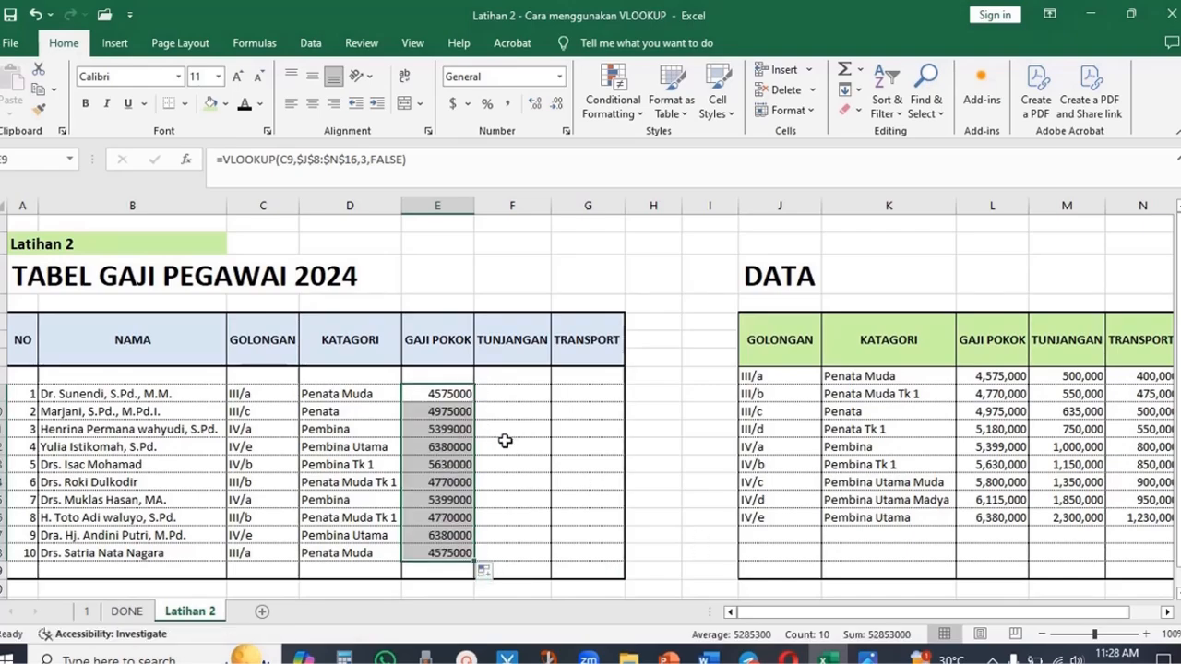
left_click(461, 411)
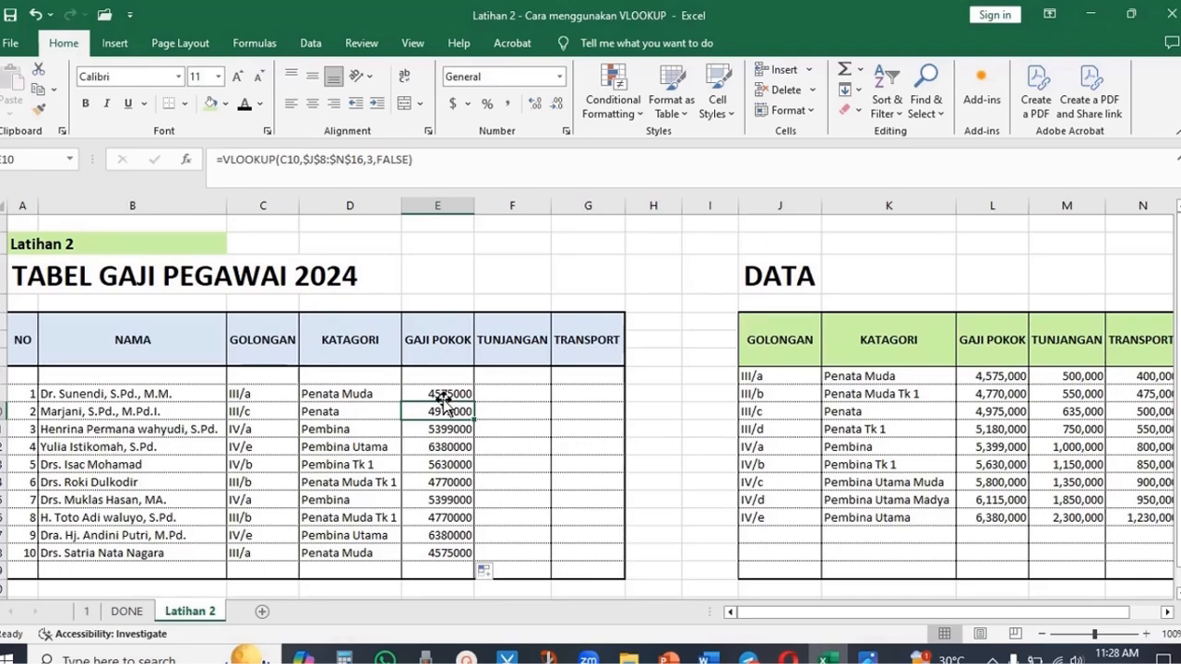
- Format the ten GAJI POKOK results as Number with 0 decimal places and a 1000 separator
left_click_drag(443, 379, 442, 564)
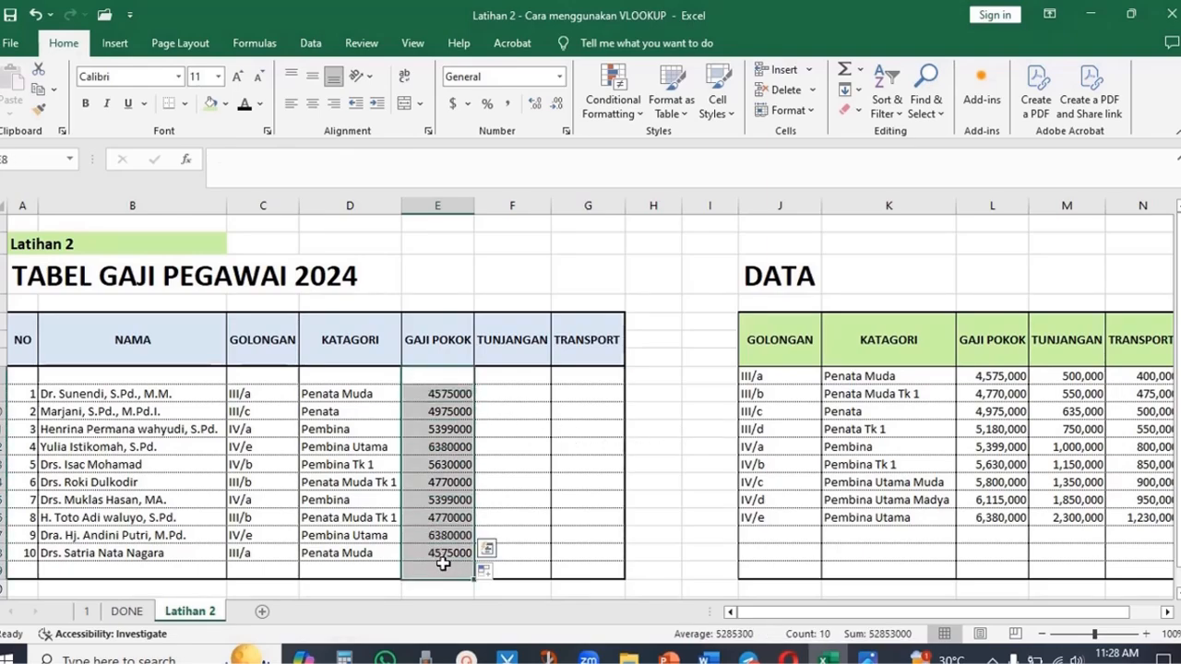
right_click(451, 447)
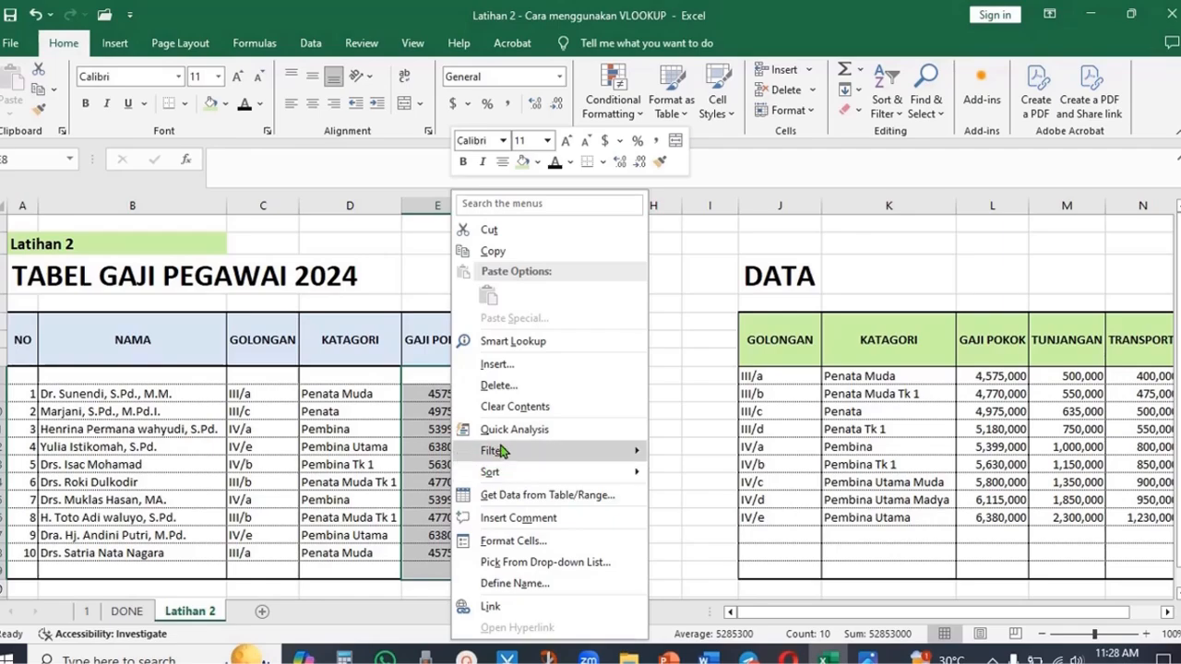
mouse_move(529, 461)
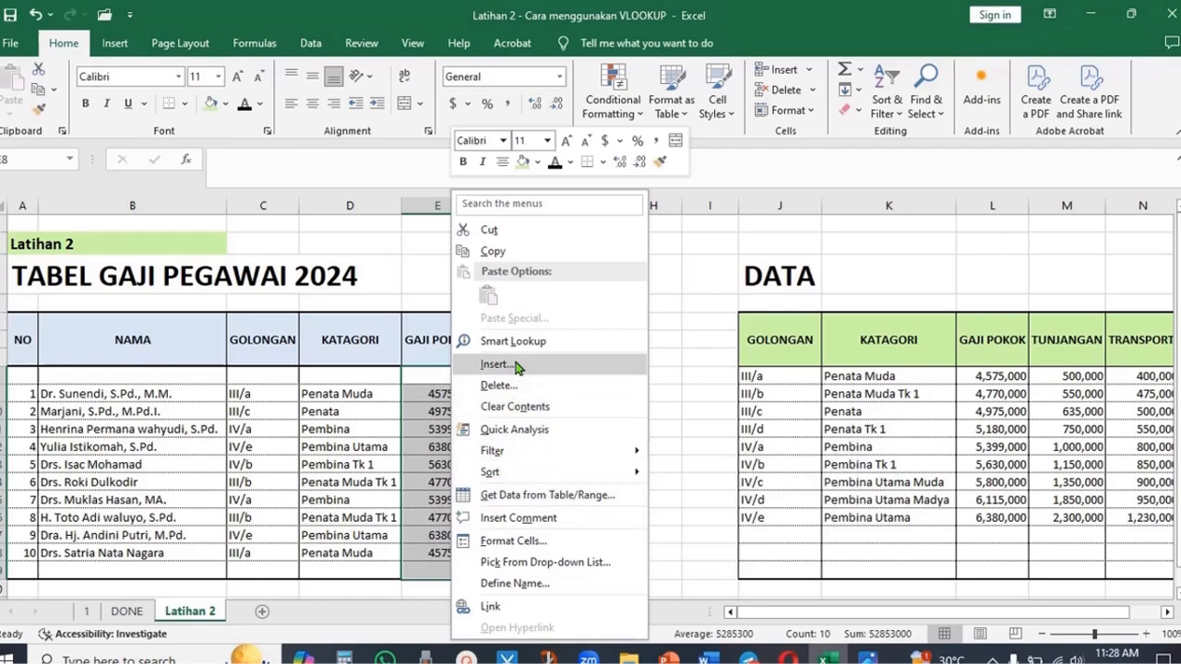
left_click(556, 544)
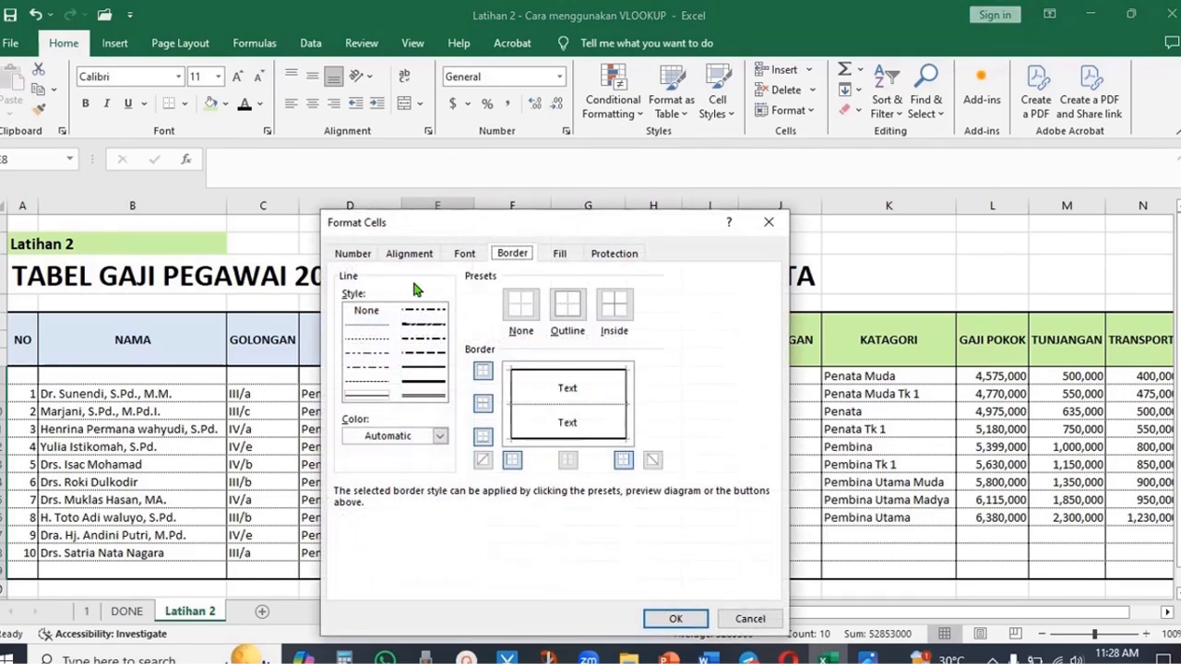
left_click(356, 258)
left_click(367, 304)
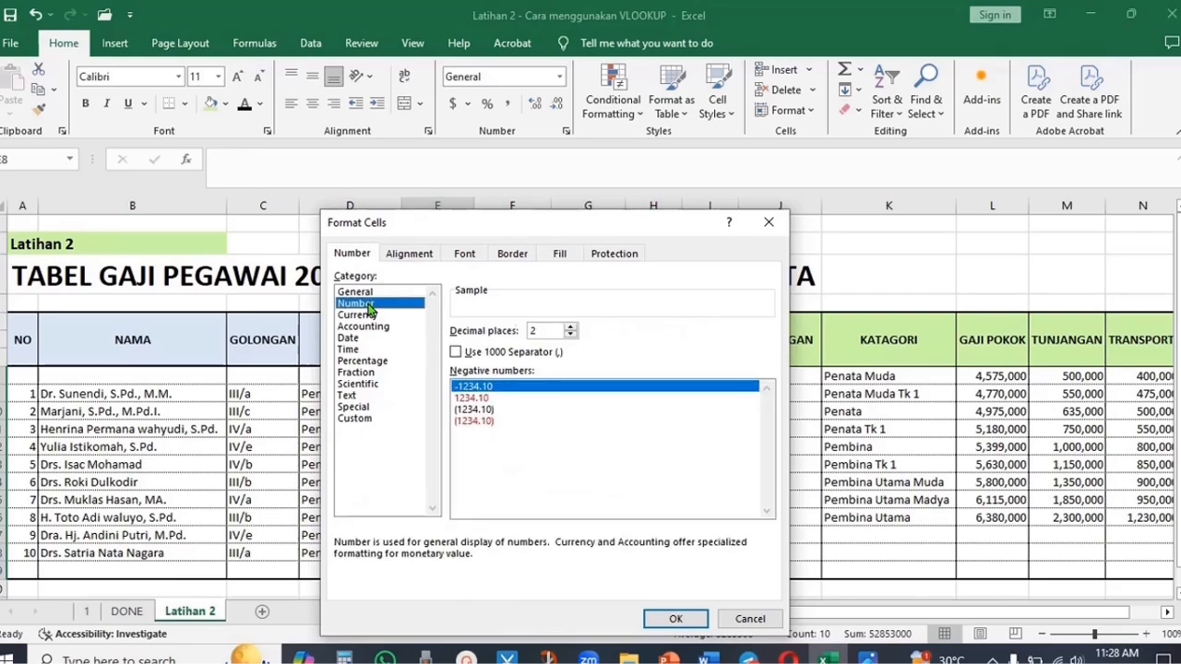
left_click(456, 352)
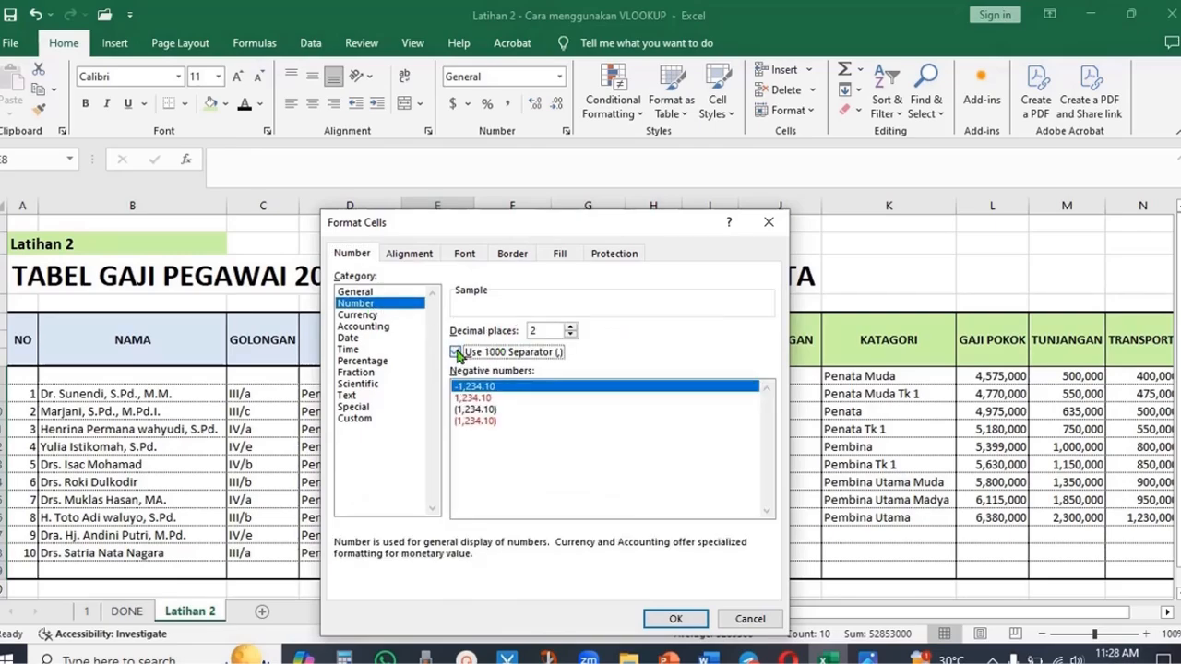
left_click(571, 335)
left_click(571, 335)
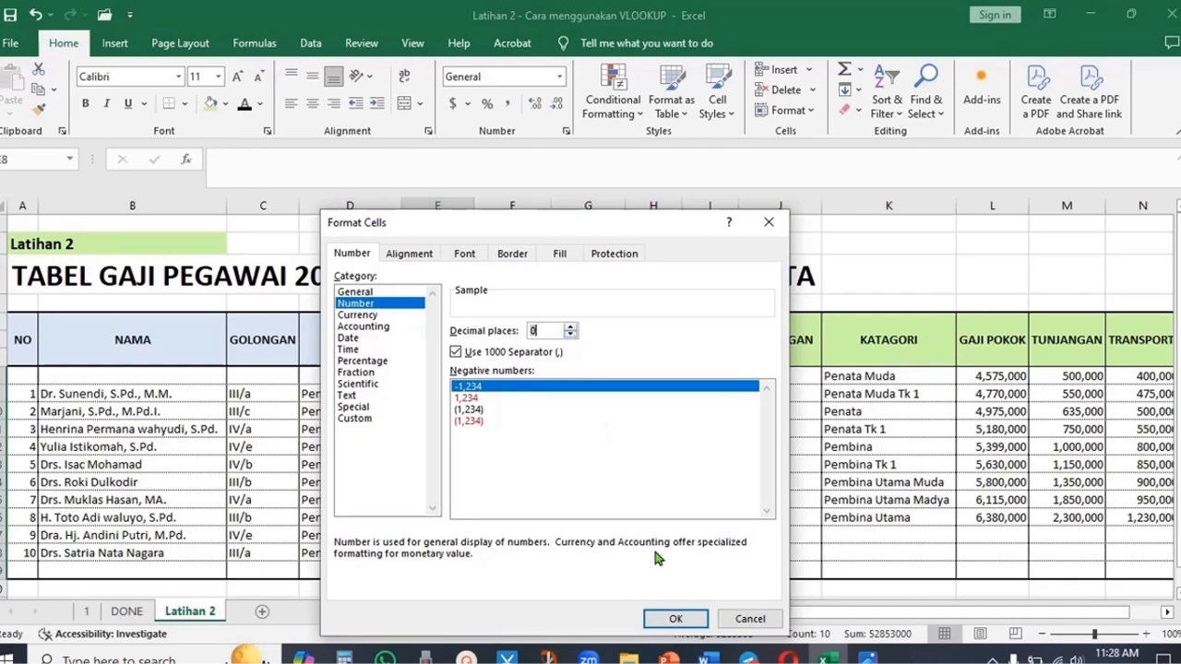
left_click(675, 619)
left_click(653, 463)
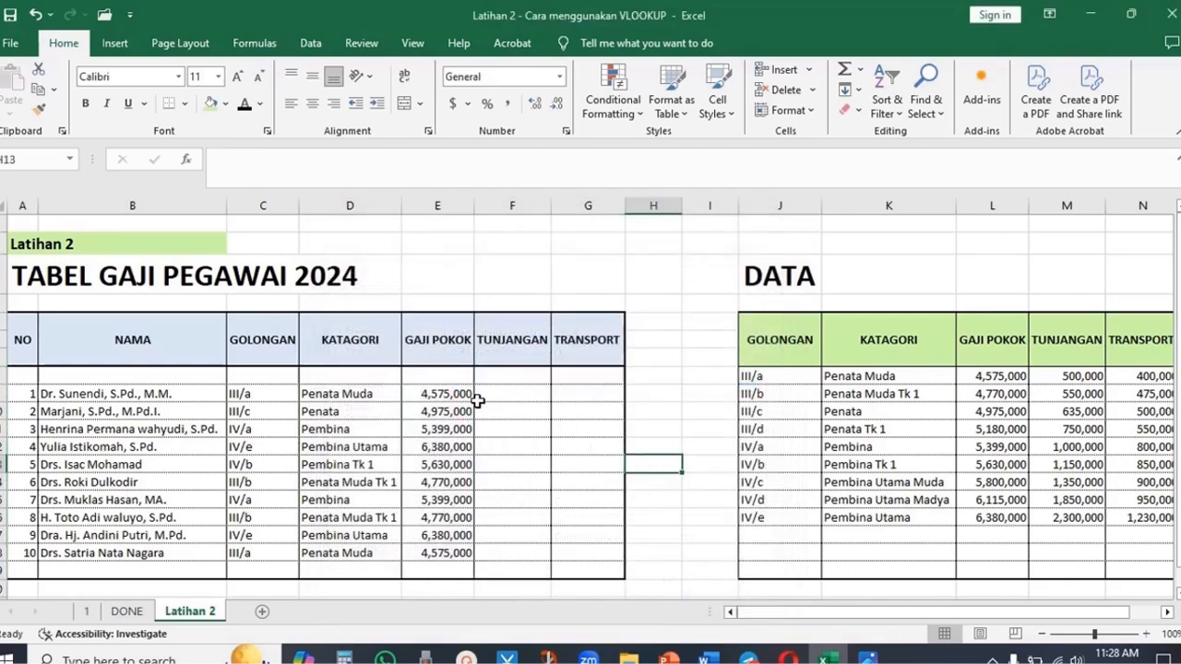
- Compare the GAJI POKOK results against the matching GOLONGAN rows in the DATA table
left_click(451, 395)
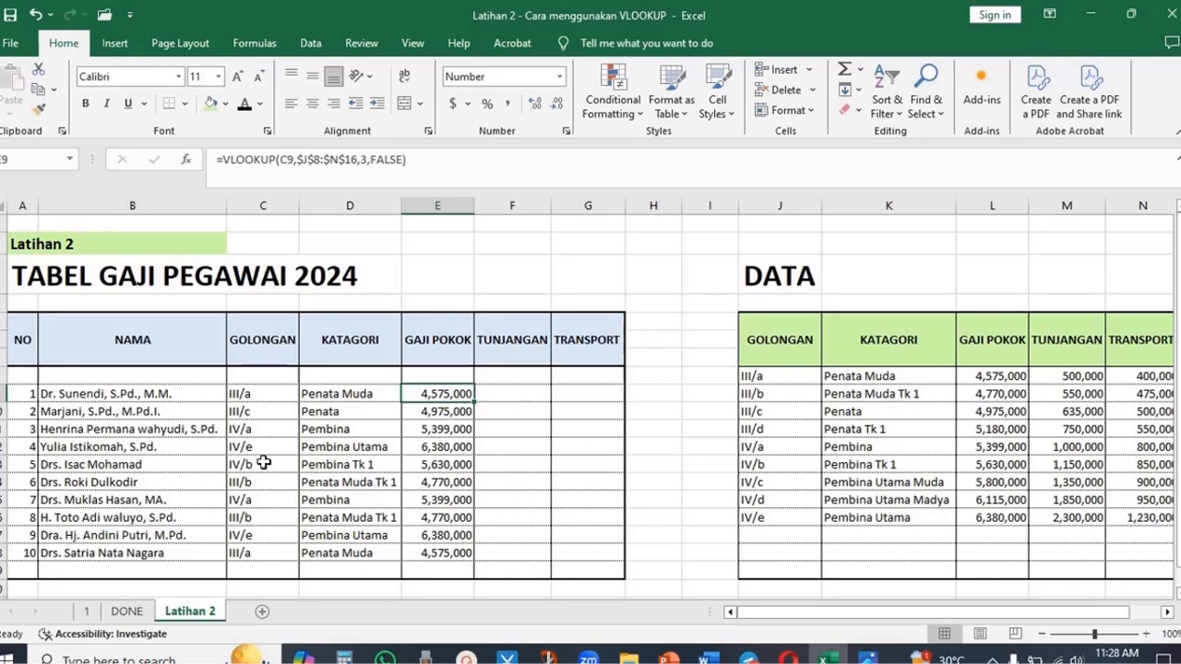
left_click_drag(263, 462, 456, 464)
left_click(458, 464)
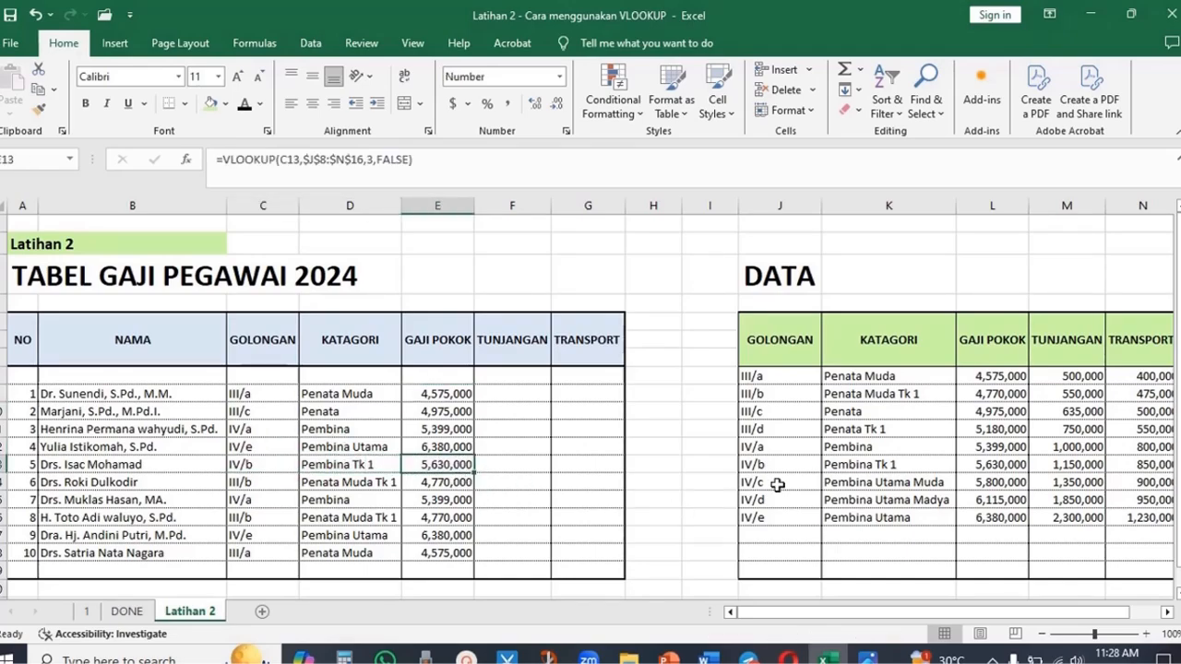
left_click_drag(780, 462, 970, 462)
left_click(1013, 466)
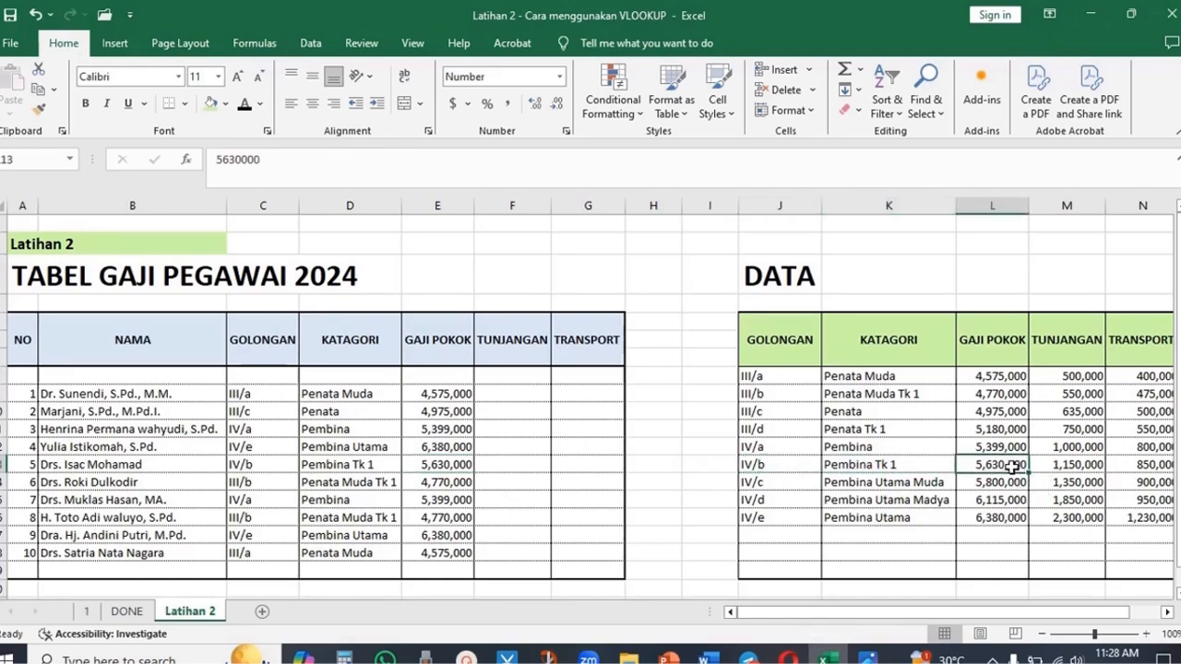
left_click(426, 519)
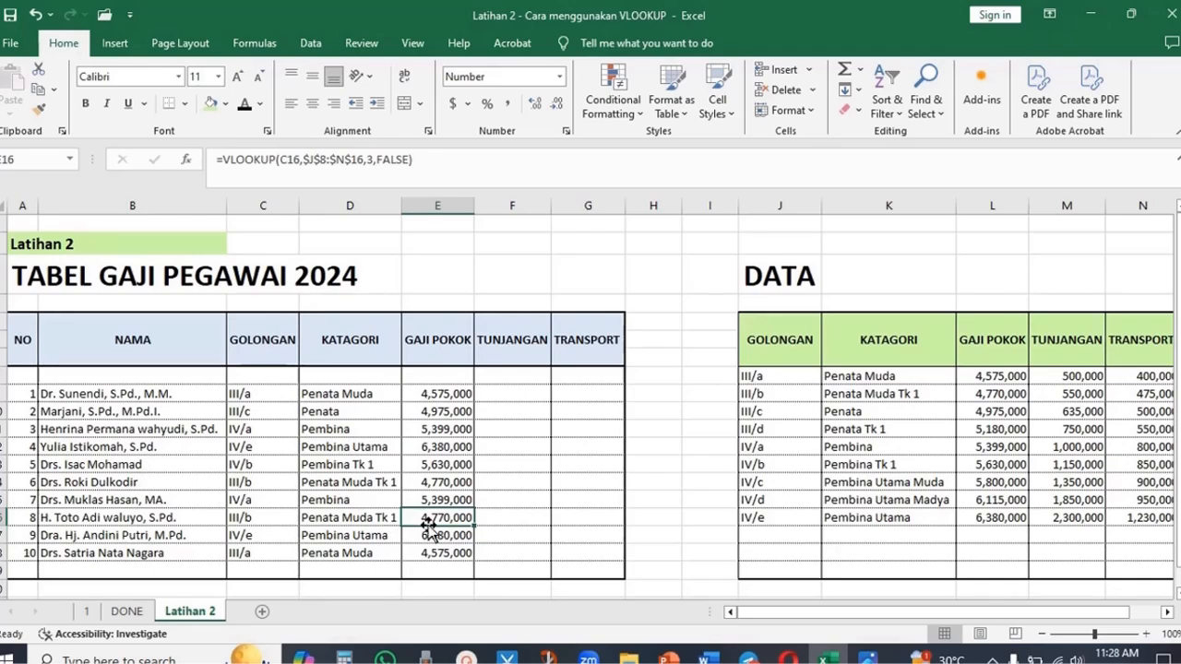
left_click(1012, 395)
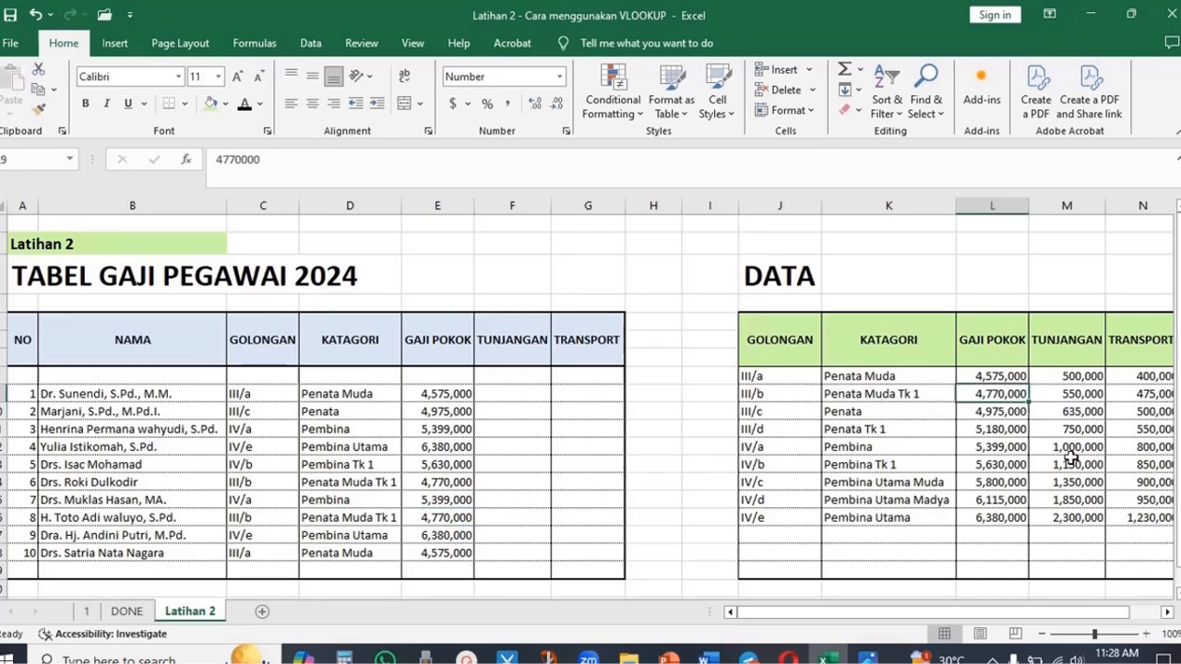
left_click(575, 430)
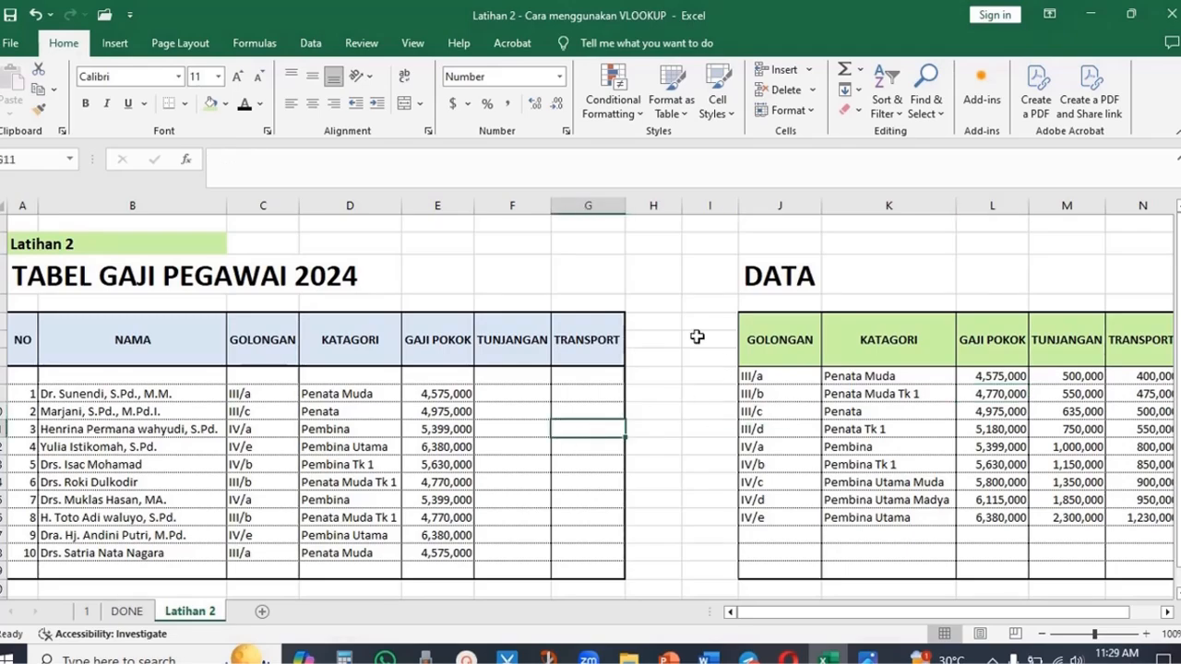
- Copy the GAJI POKOK formula into the first TUNJANGAN cell, with lookup value C9 and column index 4
left_click(453, 394)
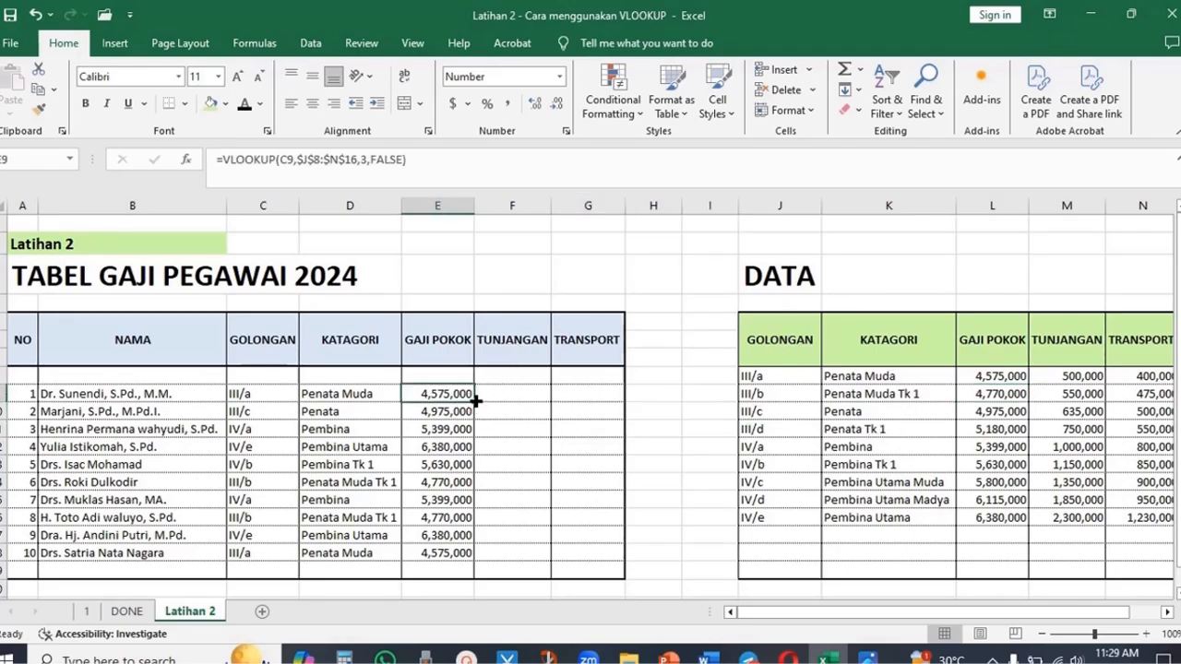
left_click_drag(476, 400, 545, 403)
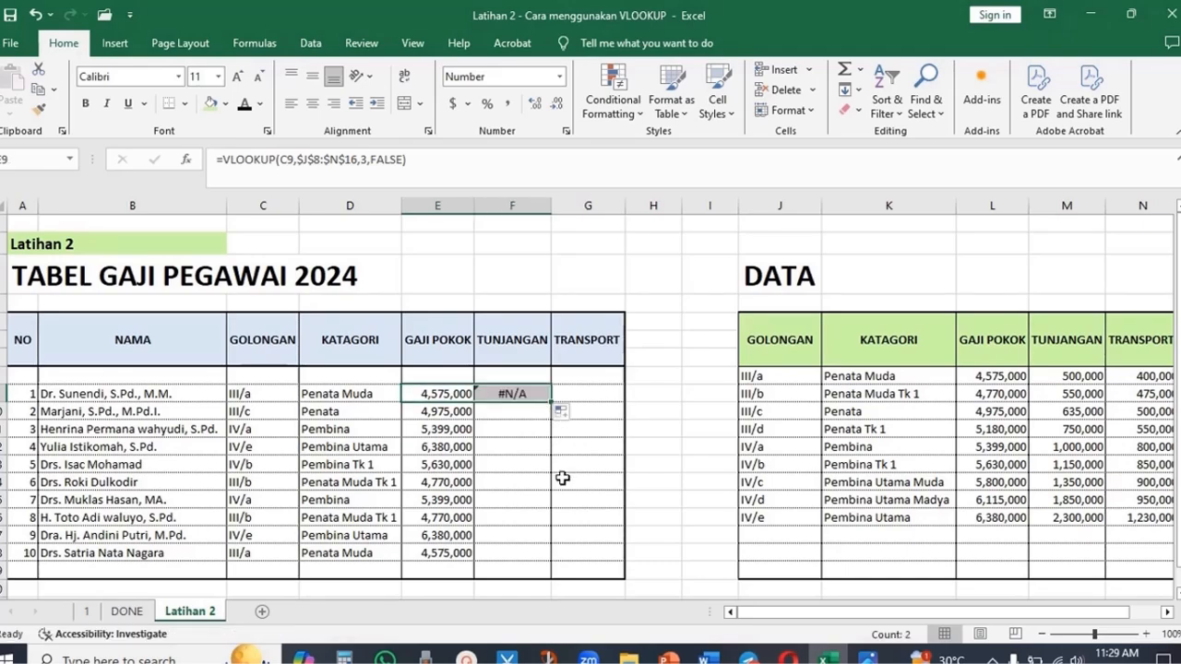
double_click(529, 394)
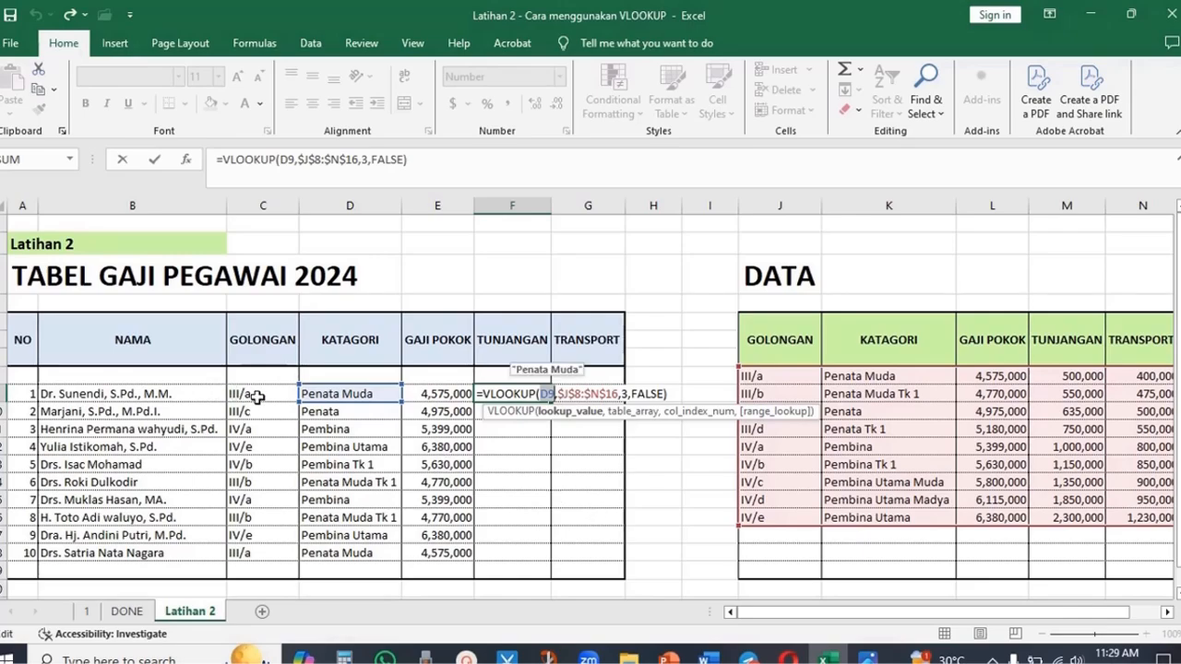
left_click(257, 397)
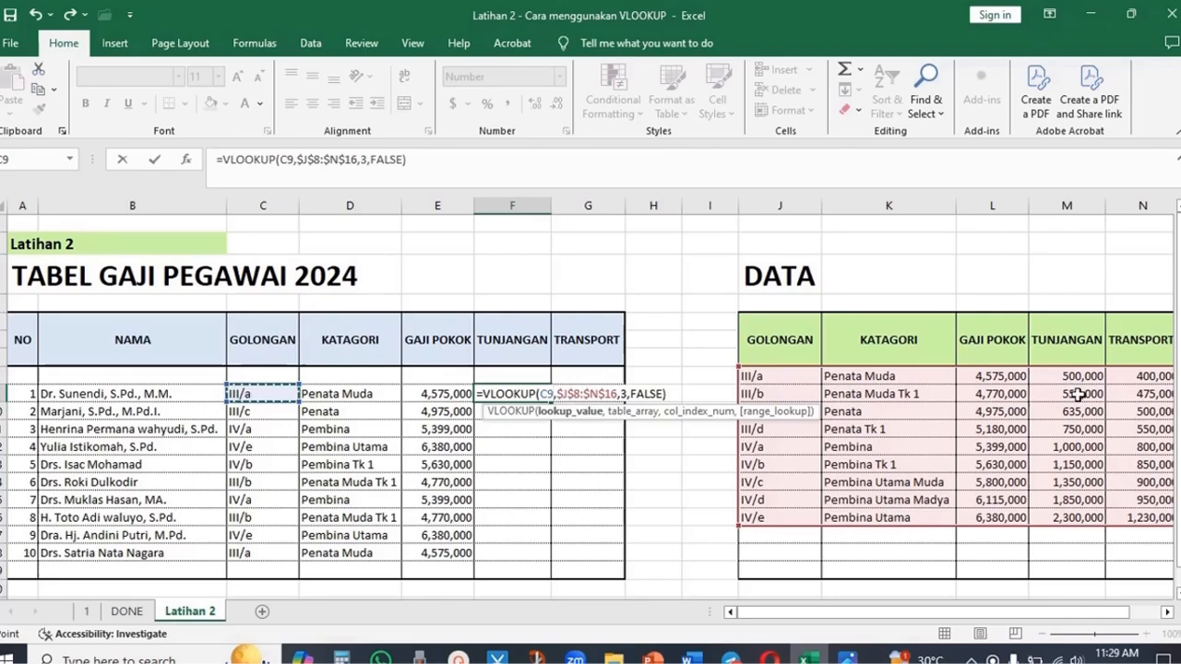
left_click(626, 394)
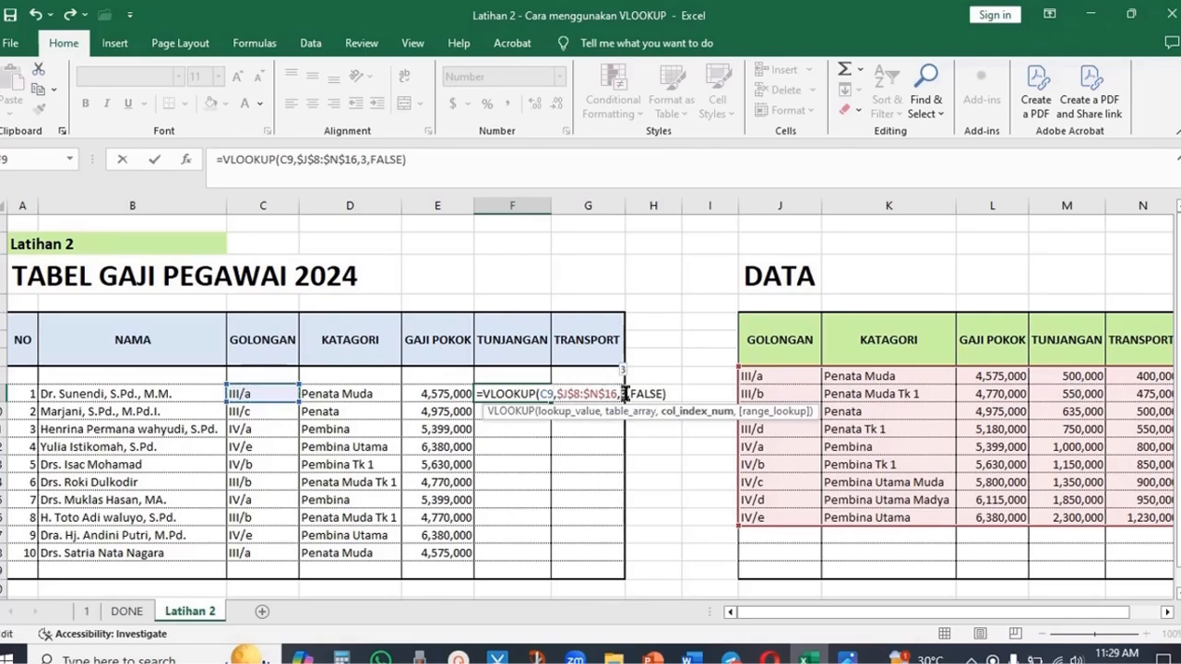
key("Delete")
type("4")
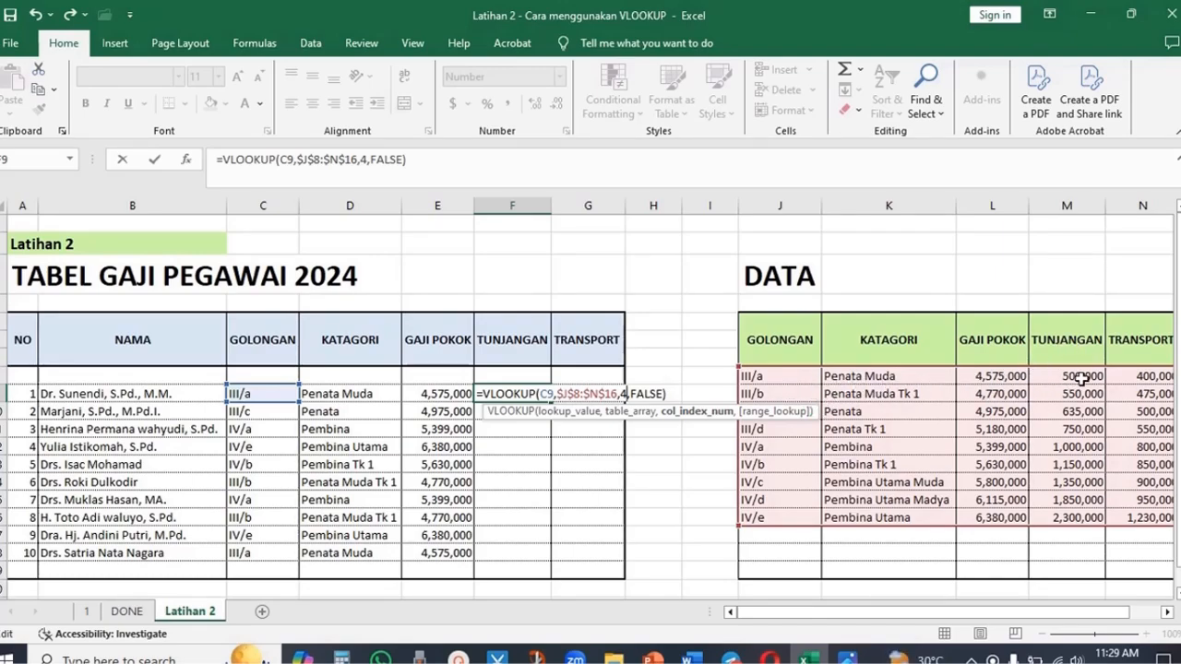
left_click(673, 389)
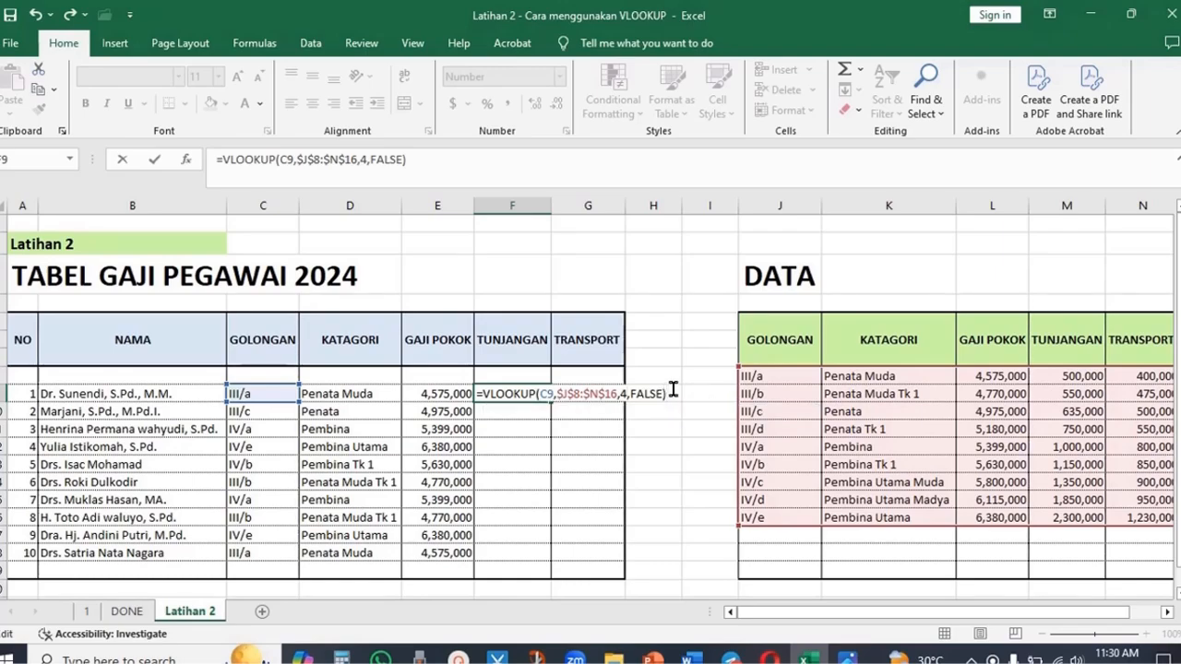
key("Return")
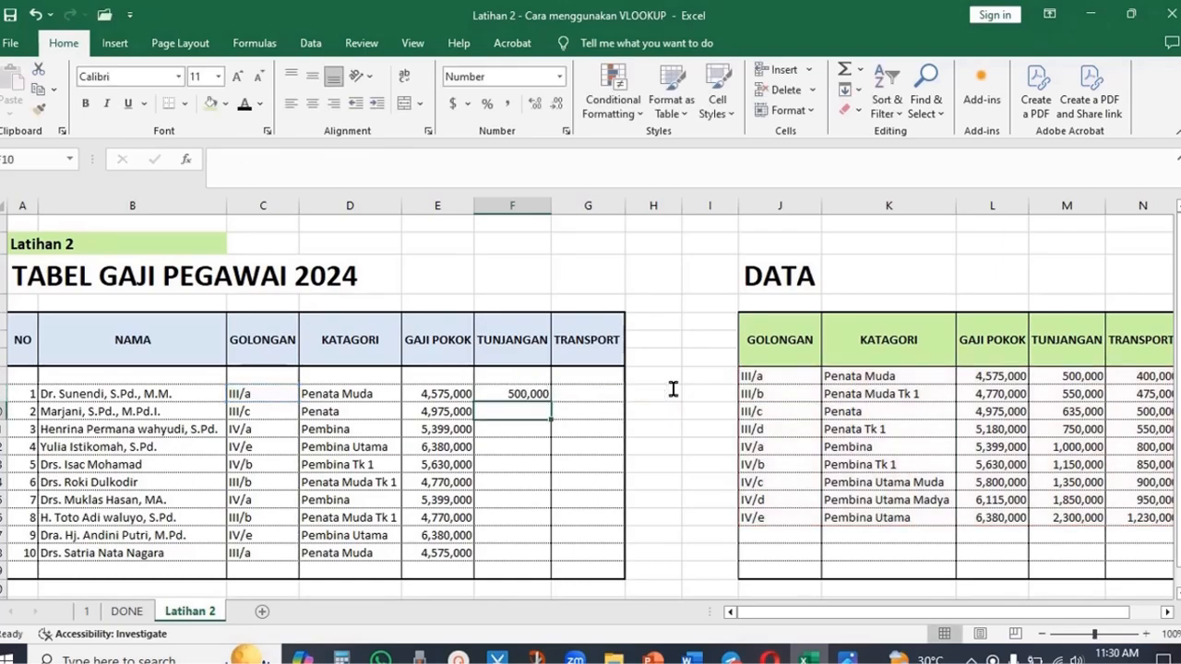
- Fill the TUNJANGAN formula down through the tenth employee row
left_click(1075, 377)
left_click(503, 394)
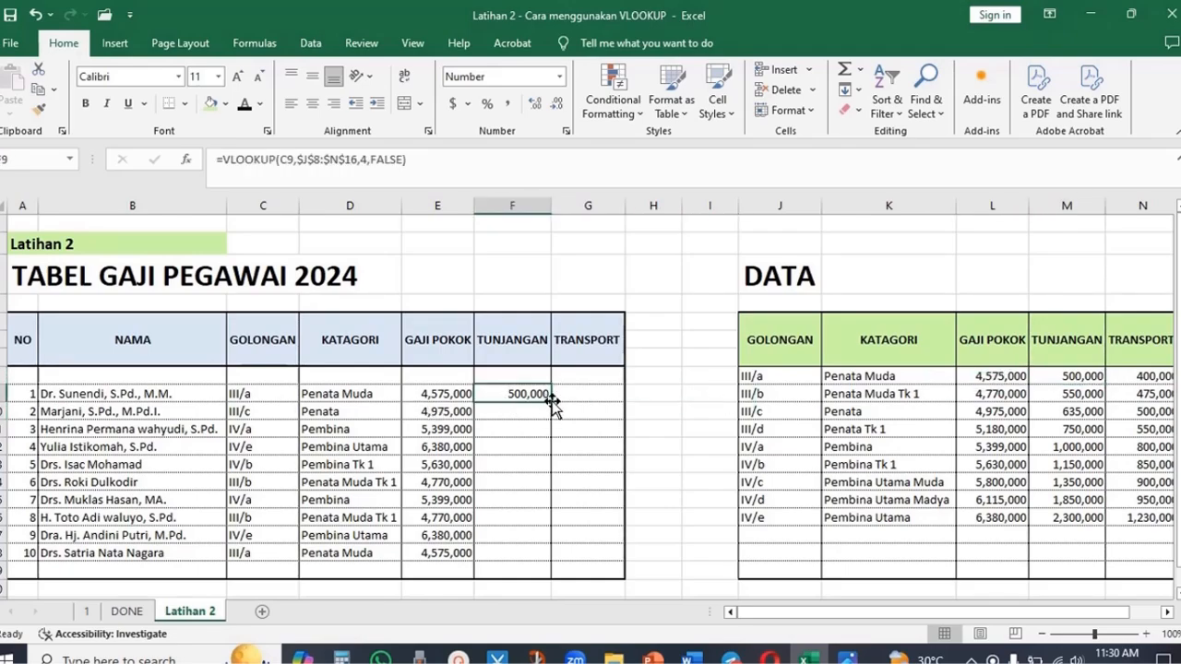
left_click_drag(550, 403, 548, 557)
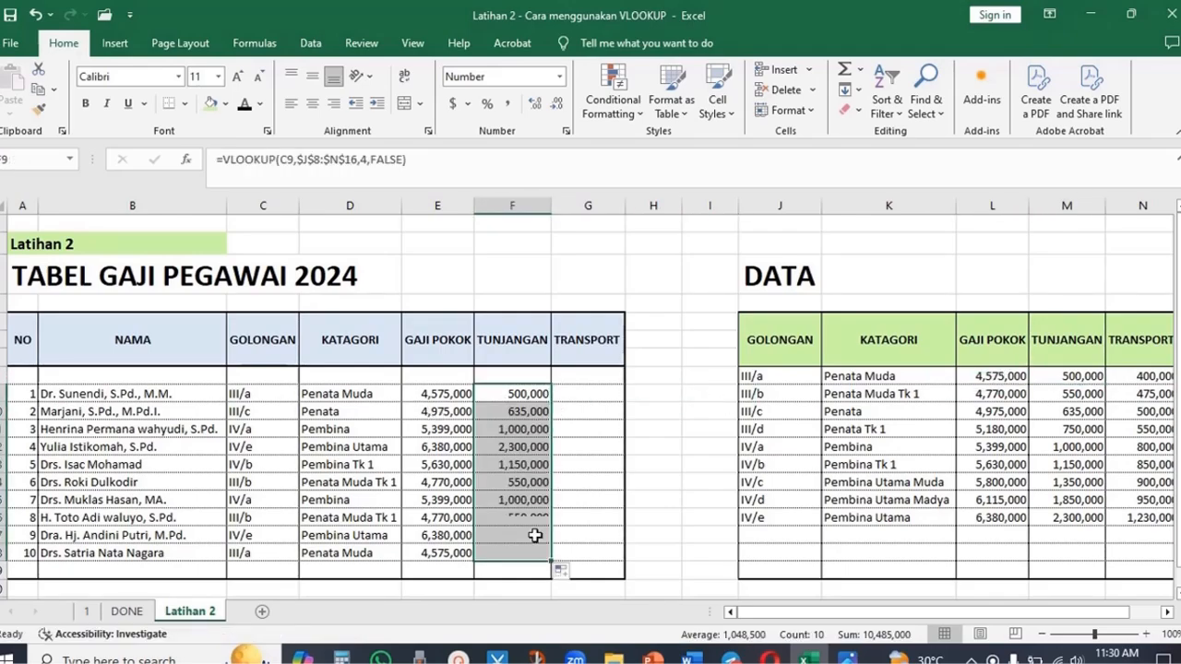
left_click(524, 488)
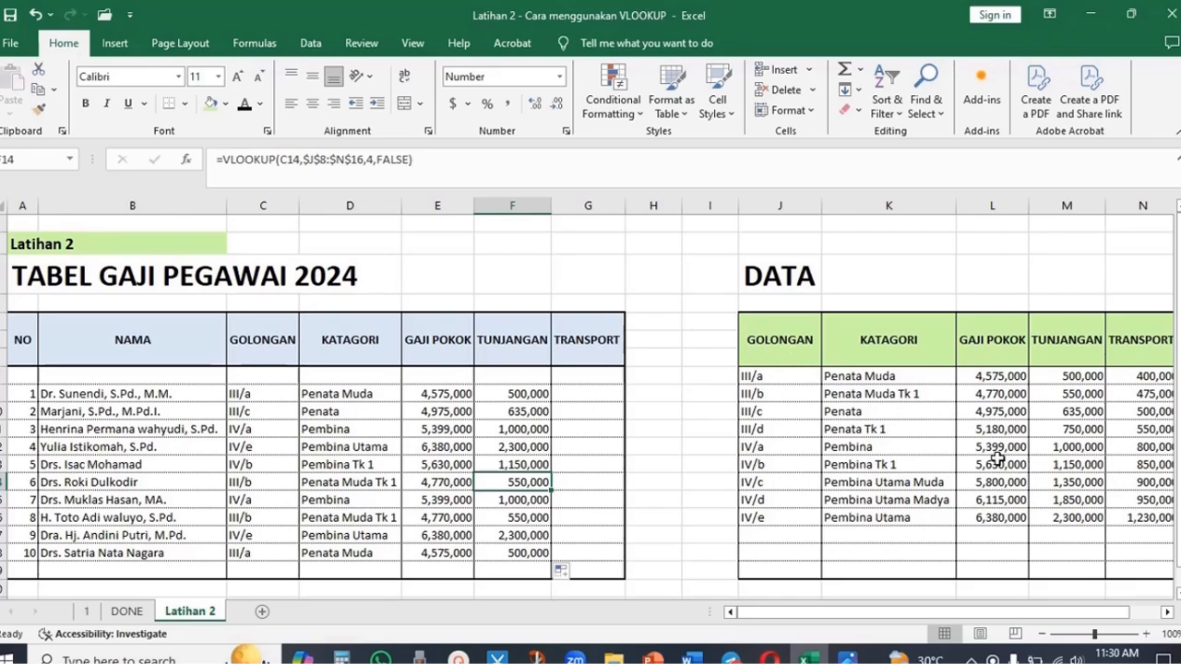
left_click(588, 441)
- Copy the TUNJANGAN formula into the first TRANSPORT cell, with lookup value C9 and column index 5
left_click(507, 393)
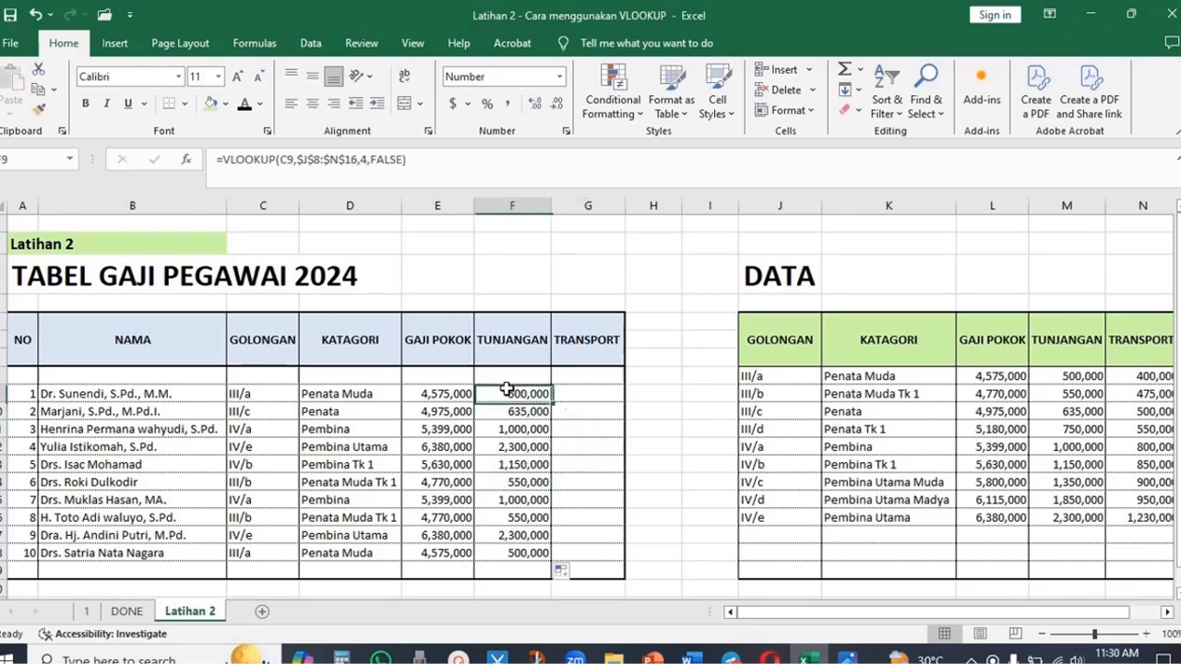
left_click_drag(551, 399, 609, 401)
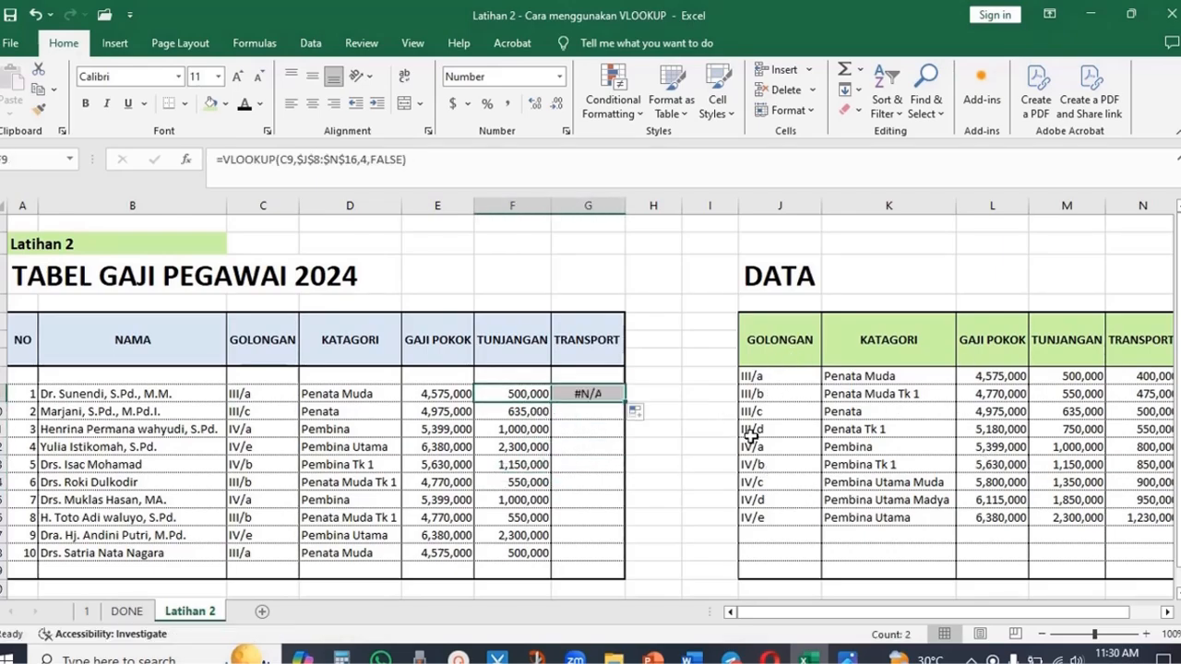
left_click(715, 443)
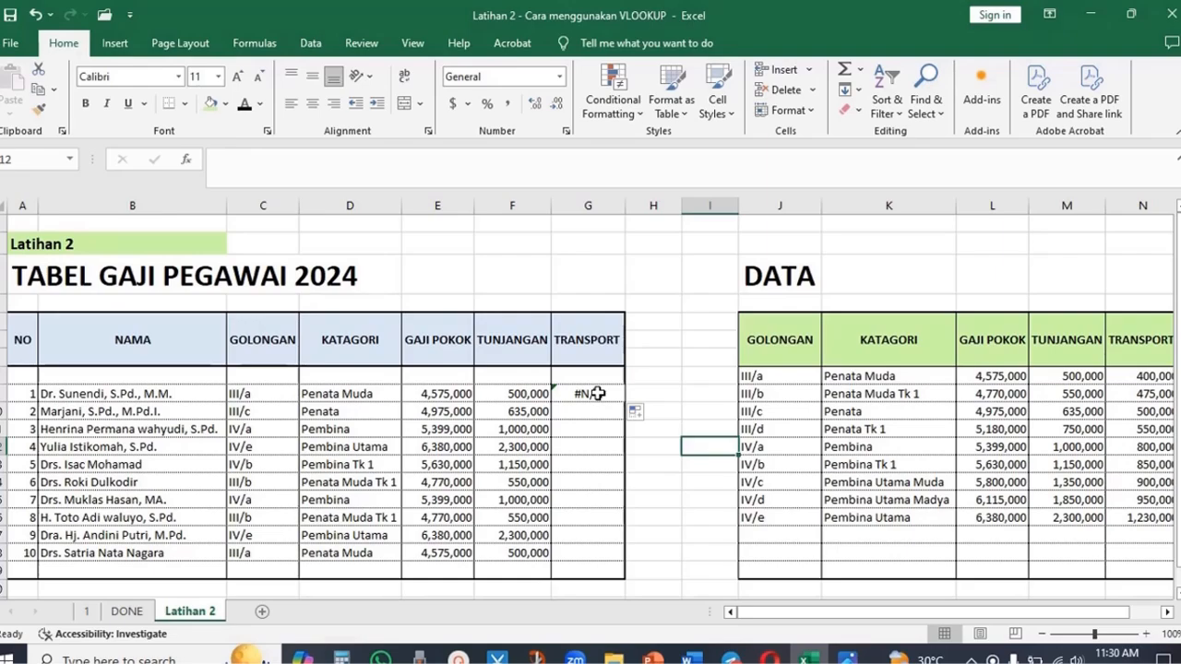
double_click(597, 393)
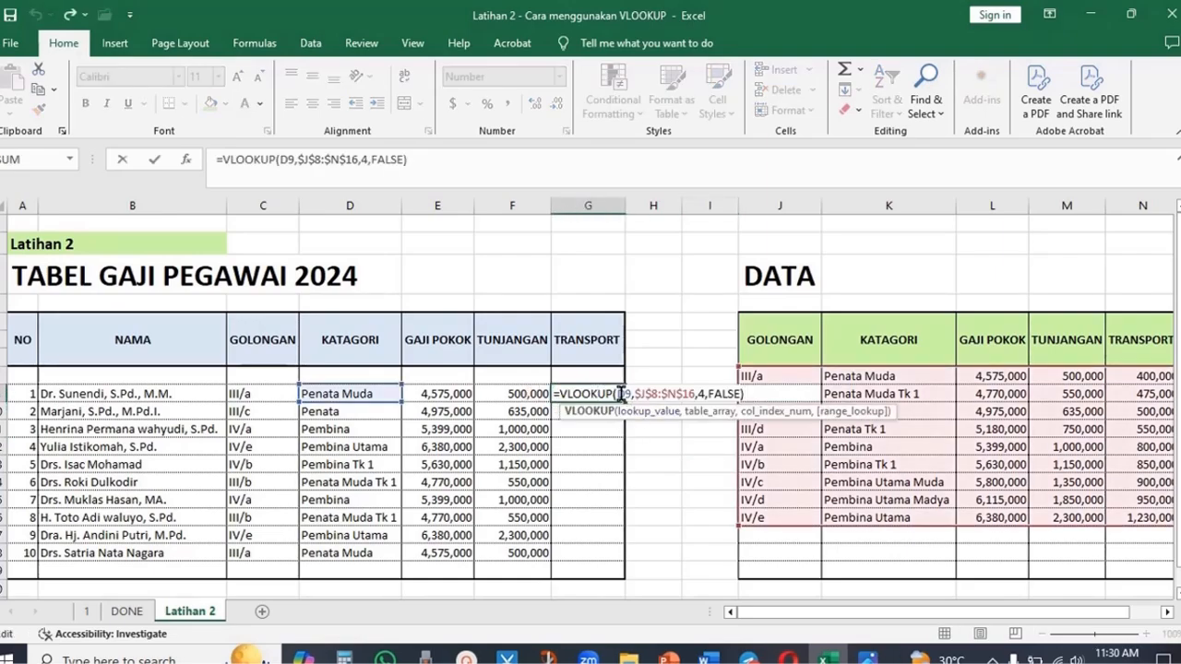
left_click_drag(619, 394, 629, 395)
left_click(253, 394)
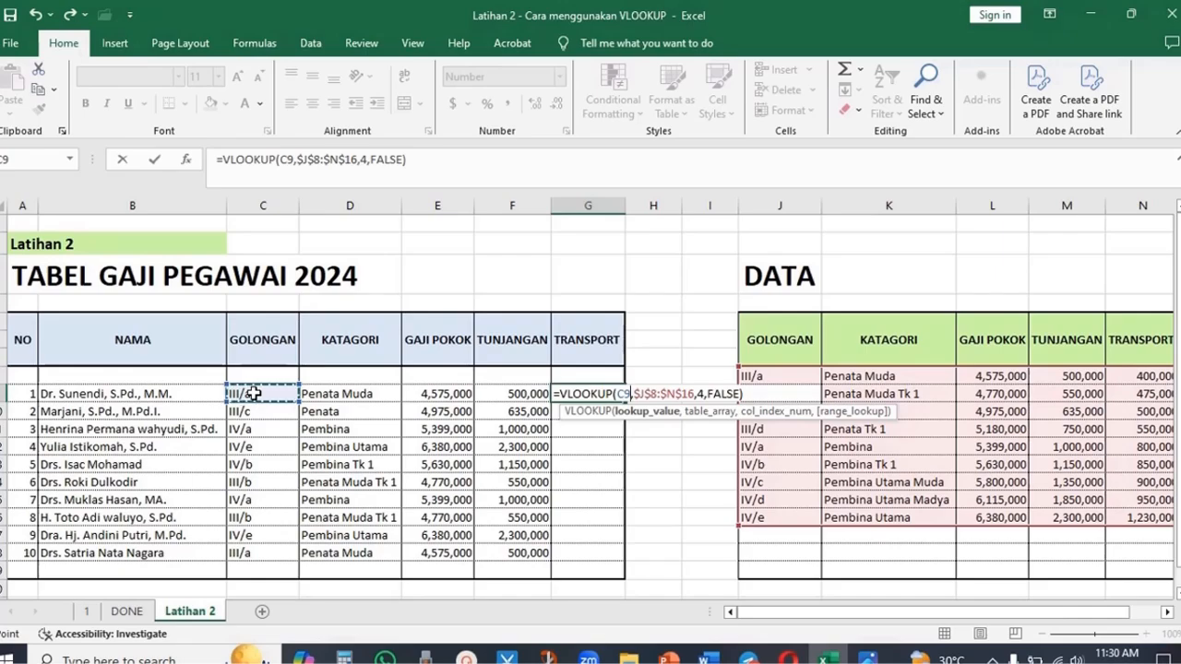
left_click(703, 394)
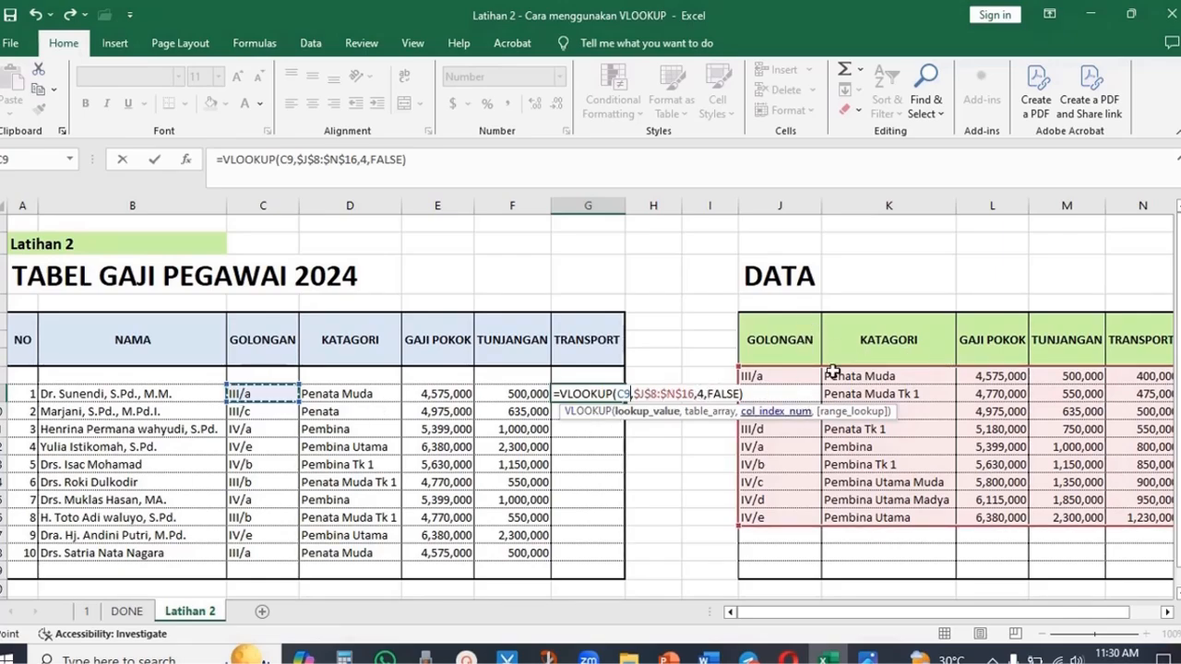
left_click(649, 399)
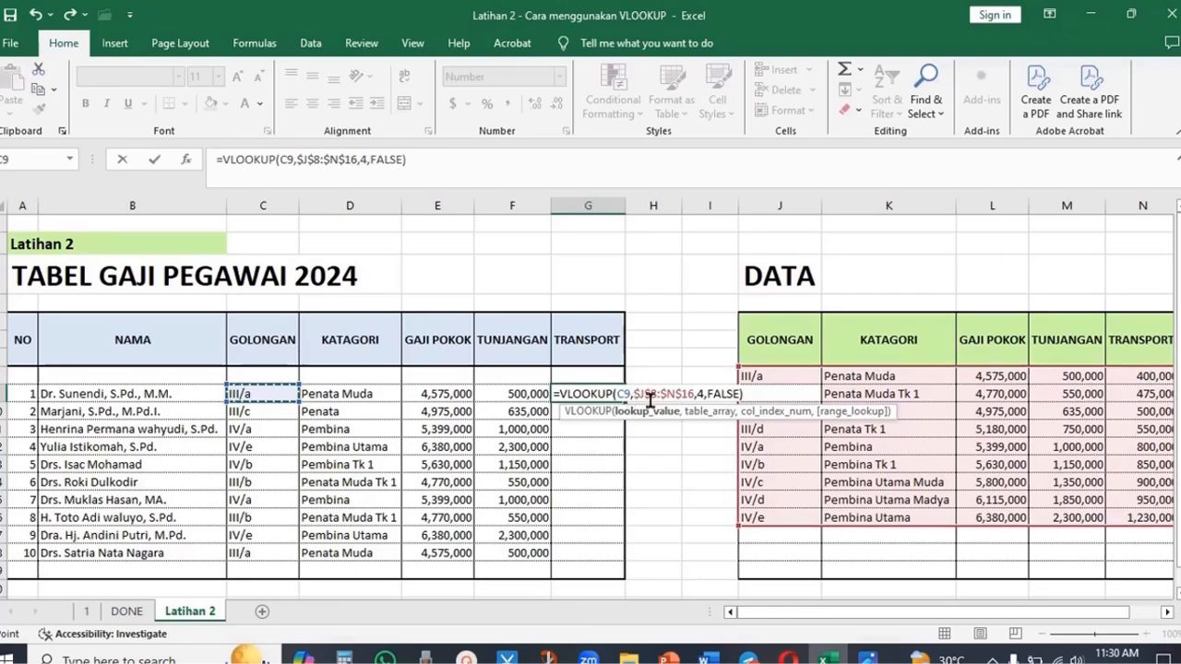
left_click(703, 392)
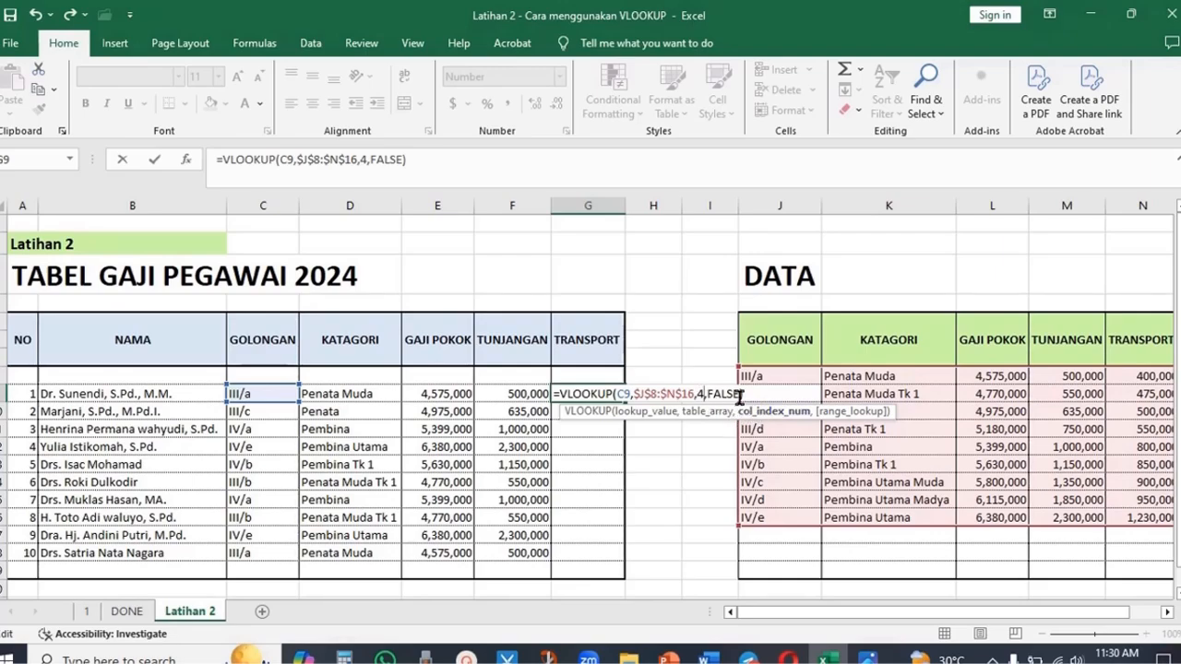
key("BackSpace")
type("5")
key("End")
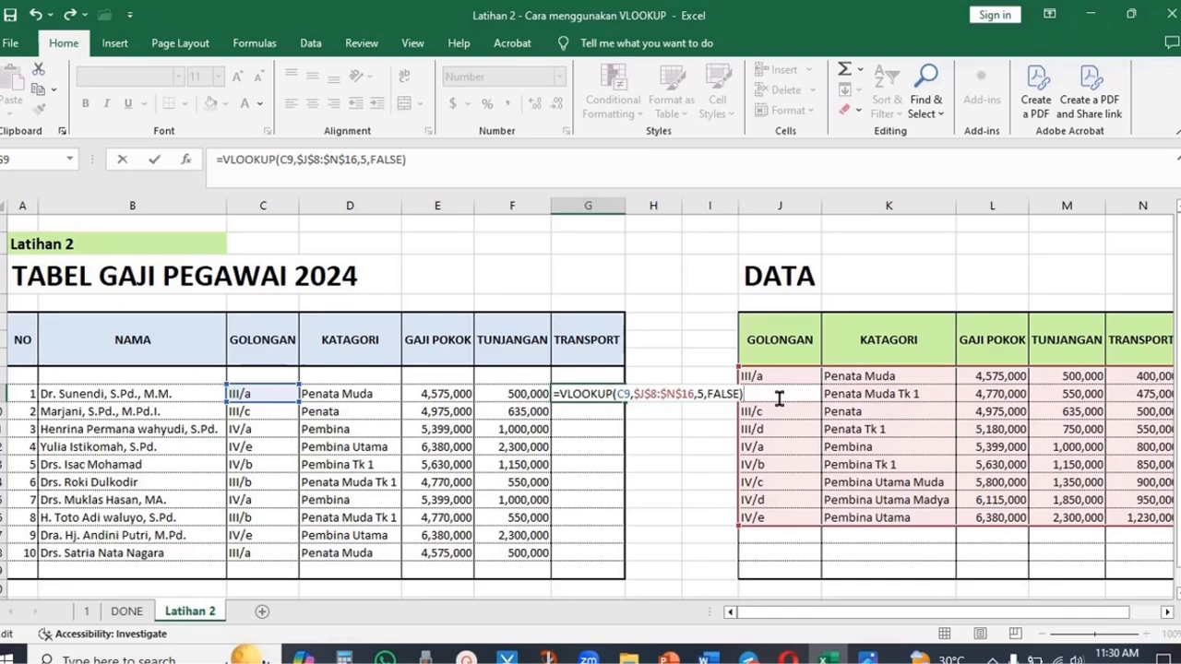
key("Return")
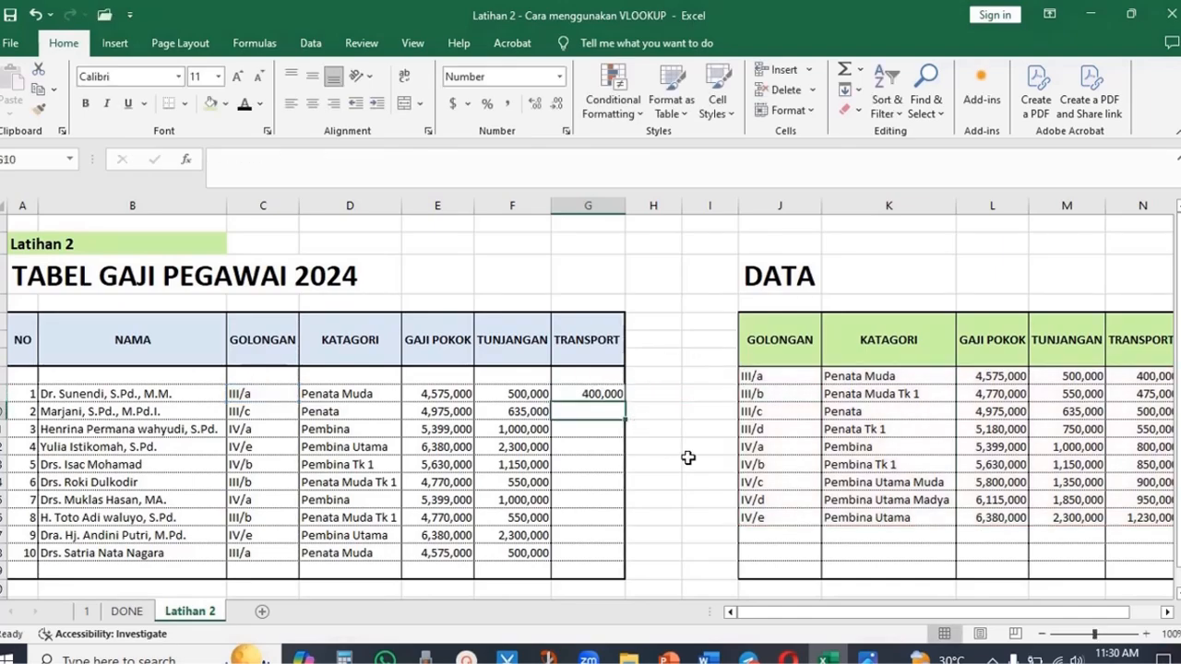
- Fill the TRANSPORT formula down through the tenth employee row
left_click(603, 391)
left_click_drag(625, 405, 646, 559)
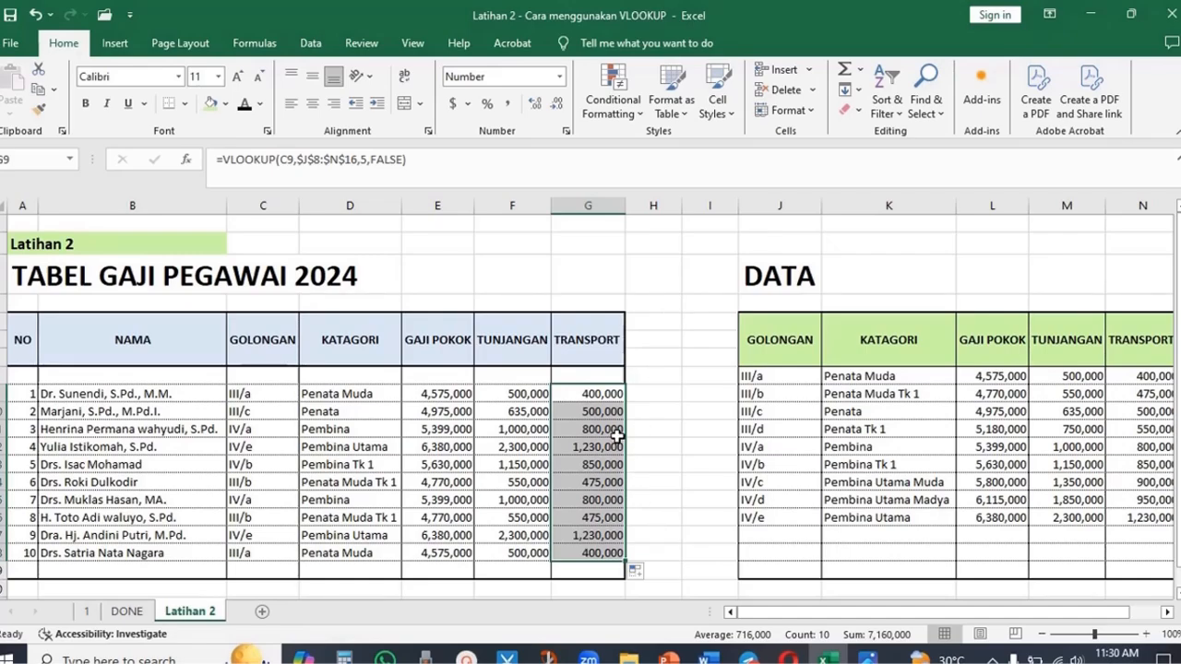
- Apply borders to the whole salary table through the Format Cells border settings
left_click(274, 451)
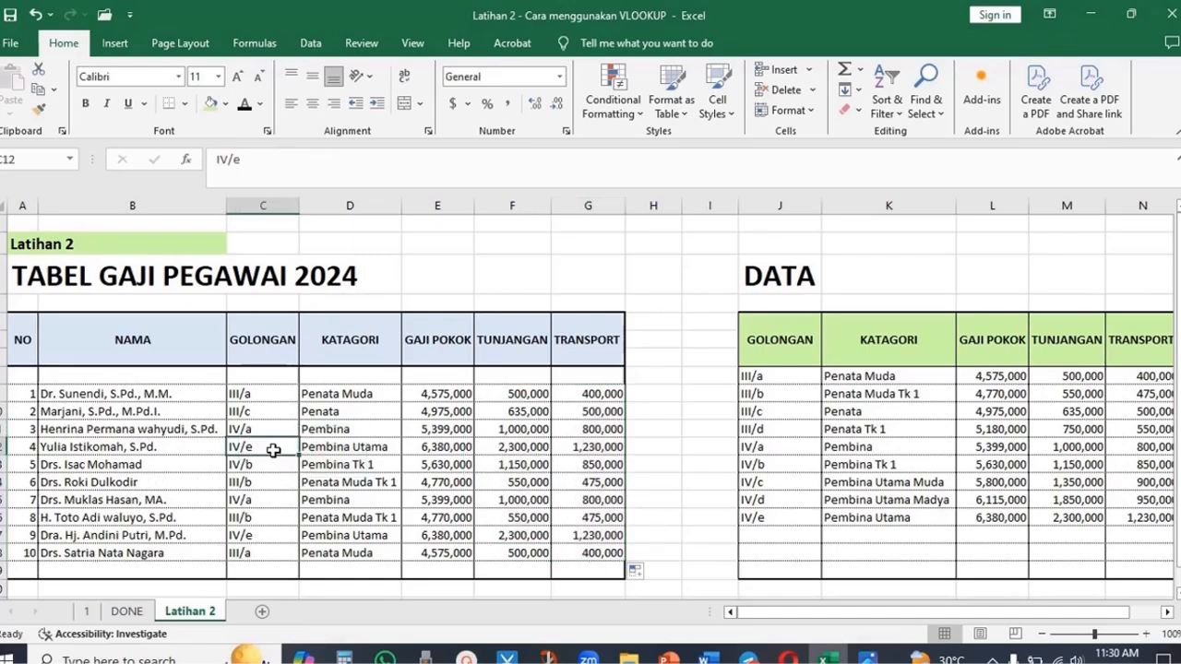
left_click(579, 444)
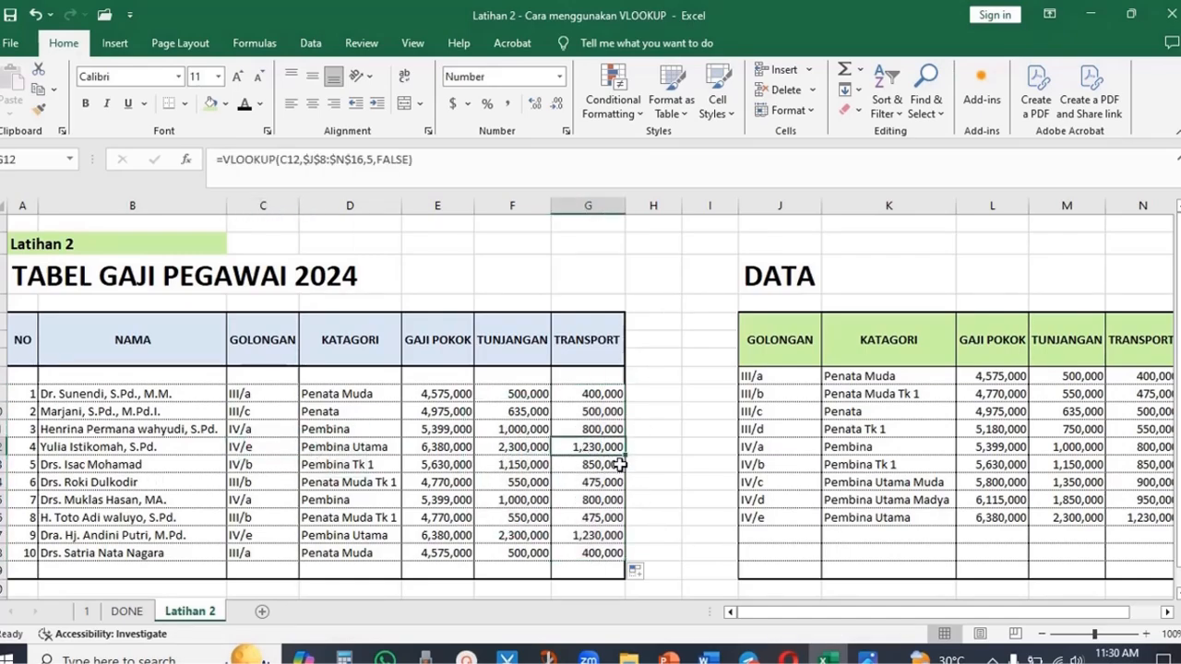
left_click(1158, 520)
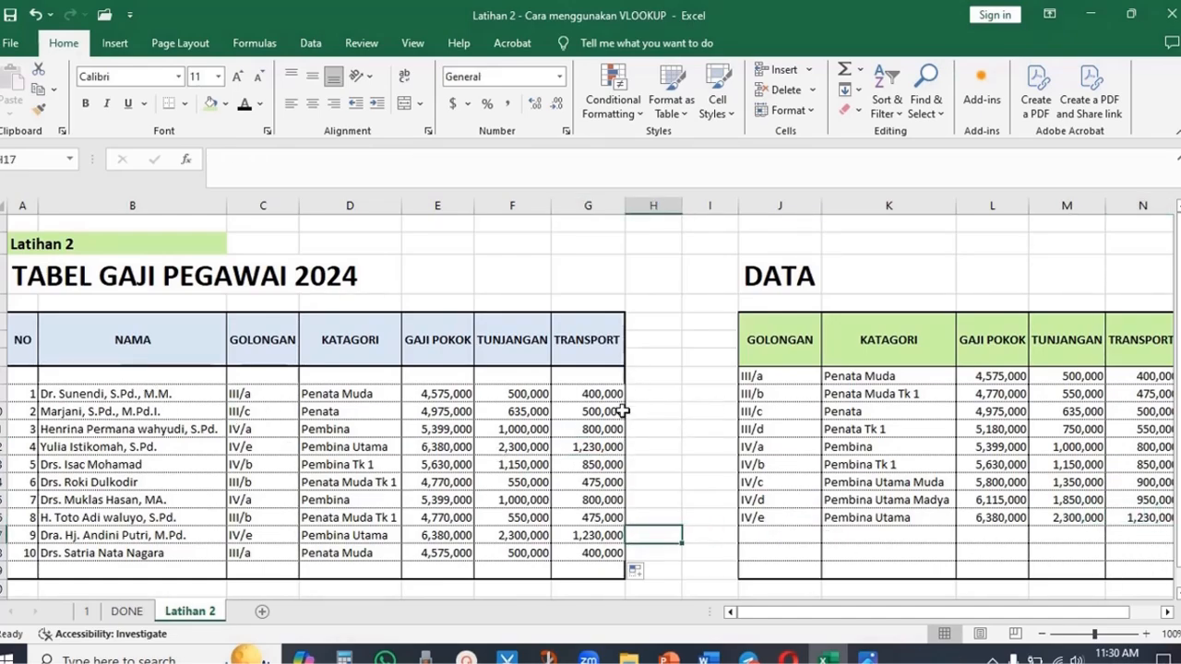
left_click(615, 379)
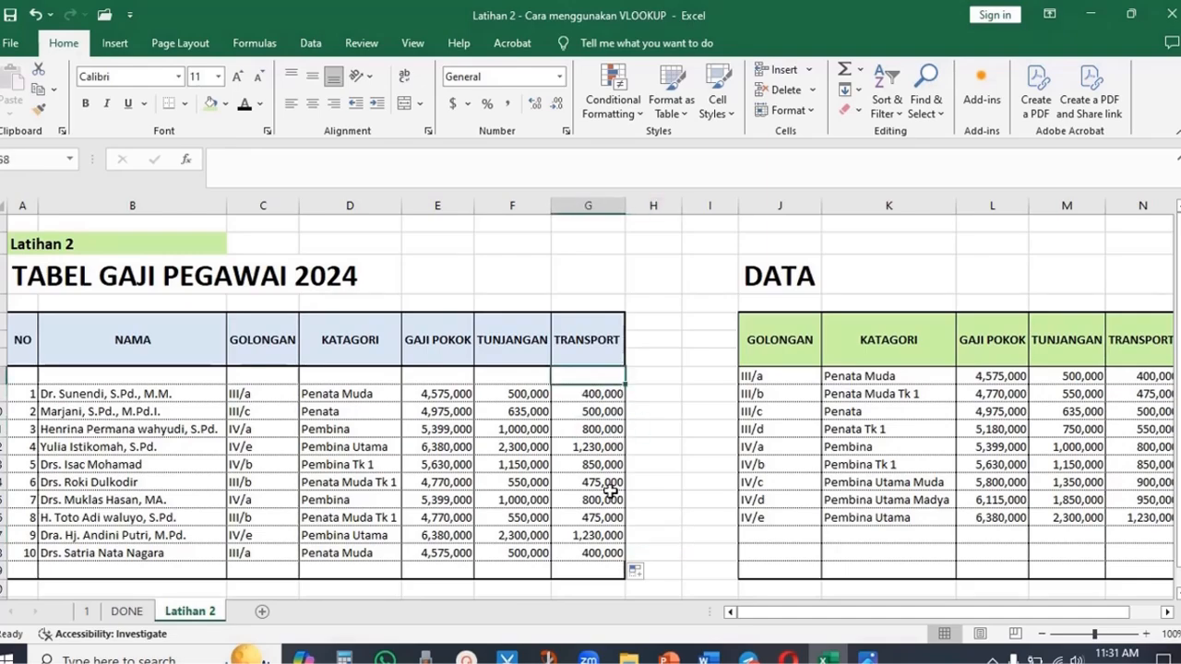
key("Down")
left_click_drag(21, 337, 591, 527)
right_click(551, 482)
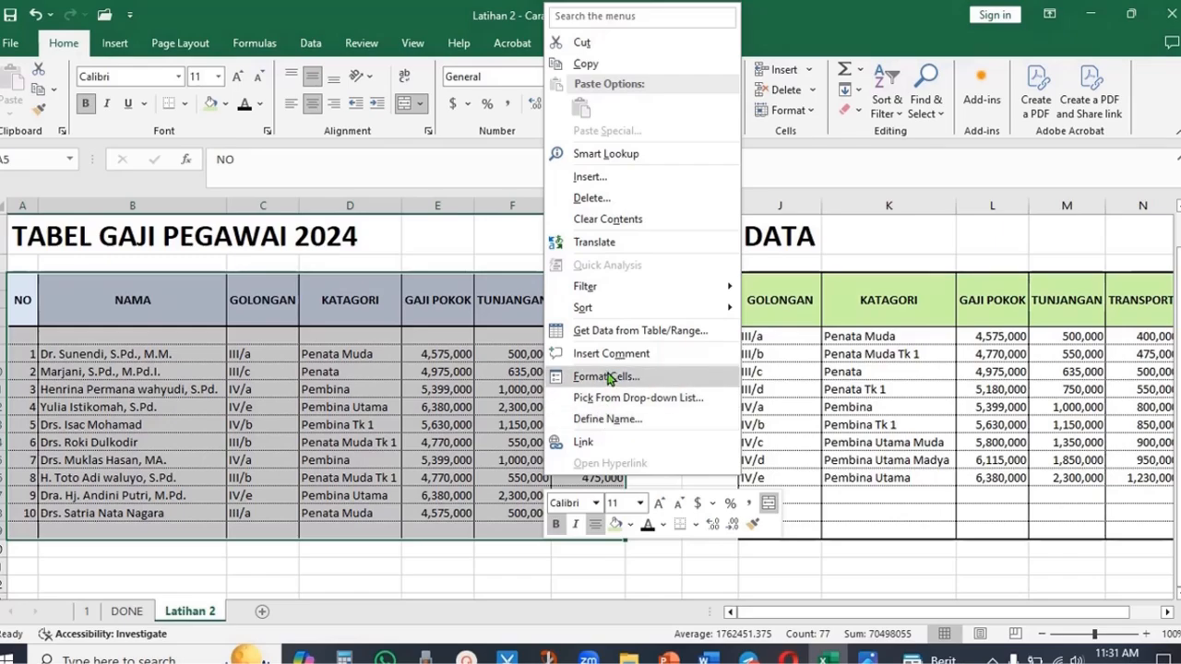
left_click(616, 377)
left_click(576, 191)
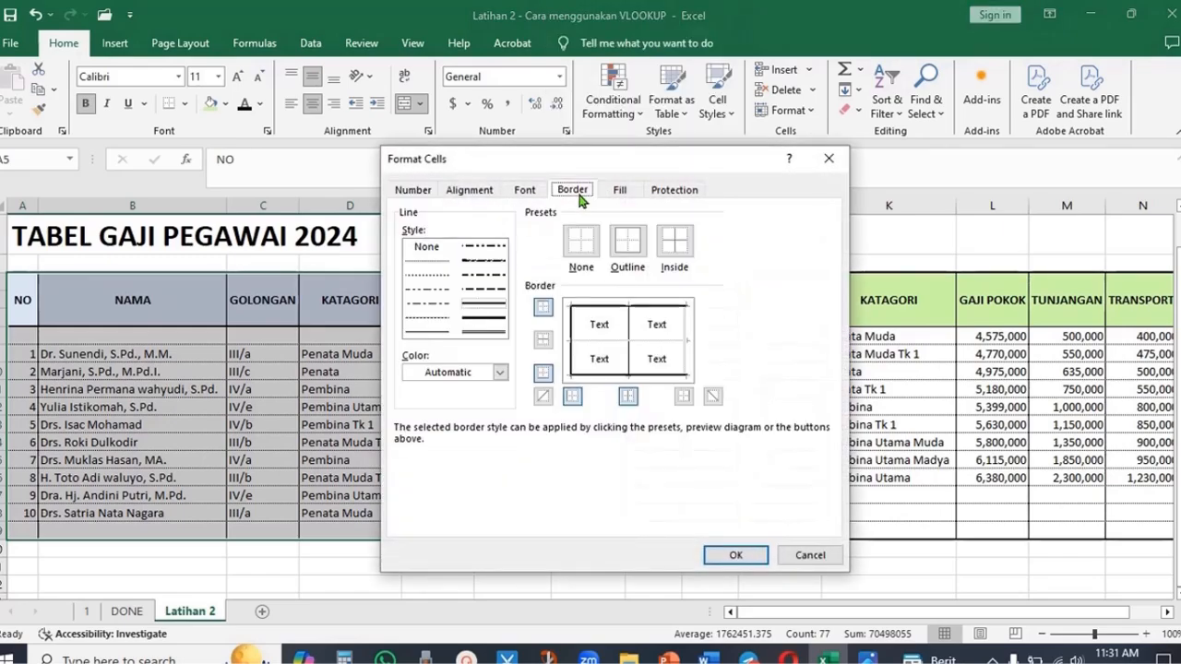
left_click(731, 557)
left_click(697, 474)
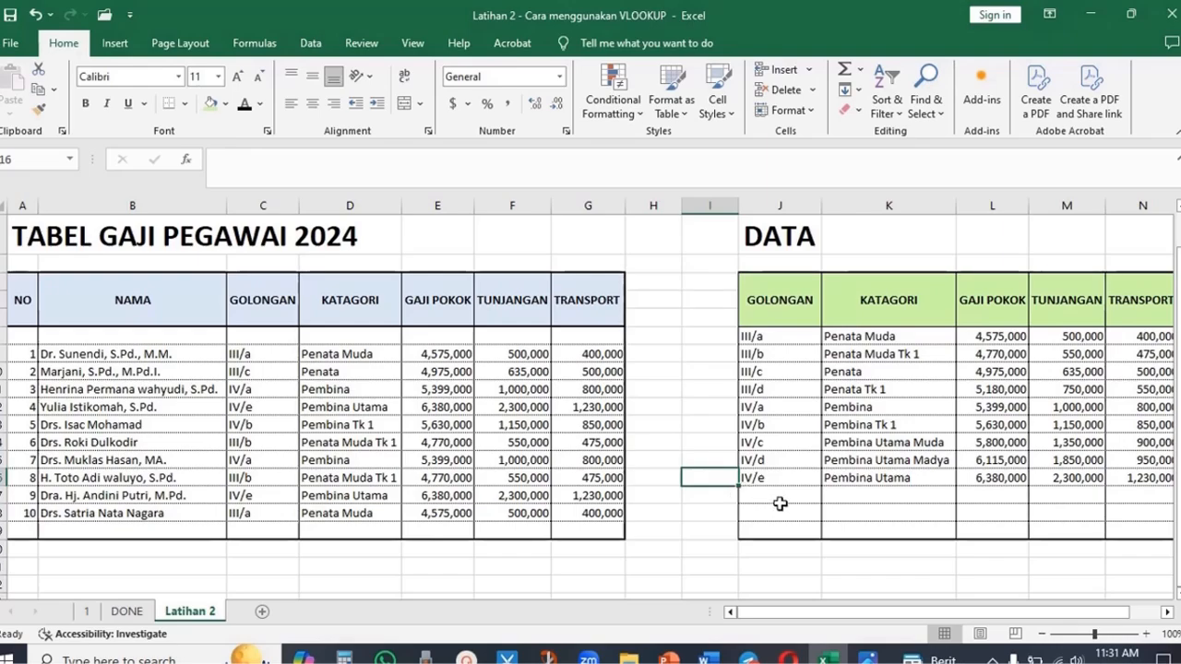
- Change the first employee's GOLONGAN to III/b to test the lookup formulas
scroll(860, 417, "up", 1)
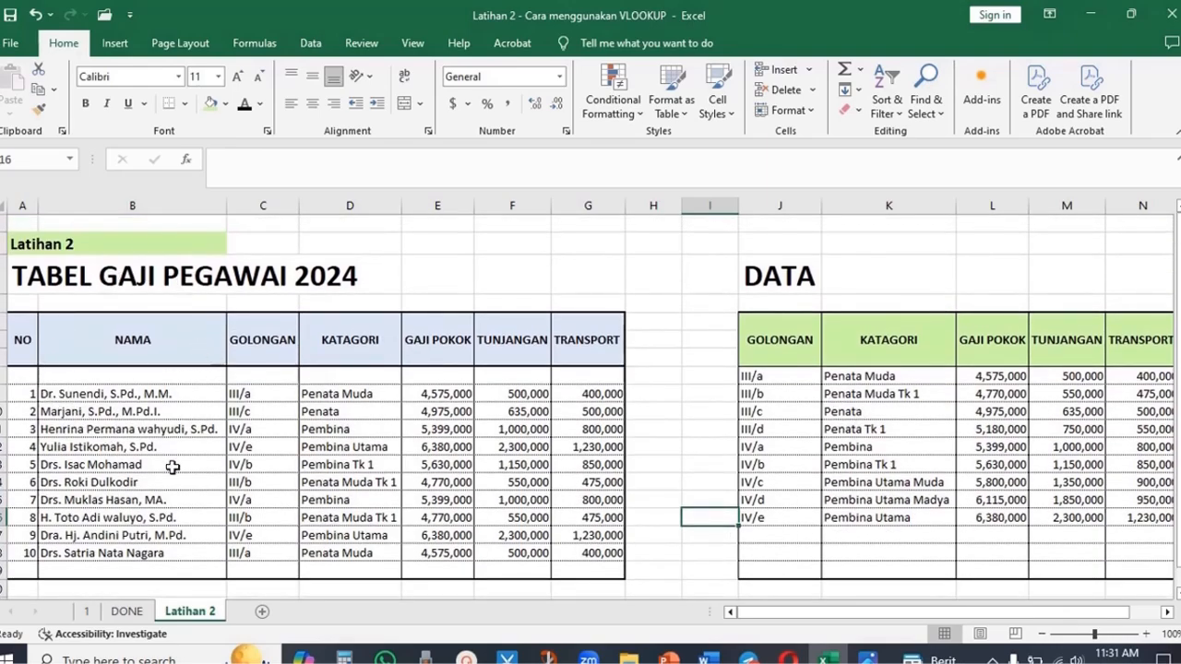
left_click(266, 399)
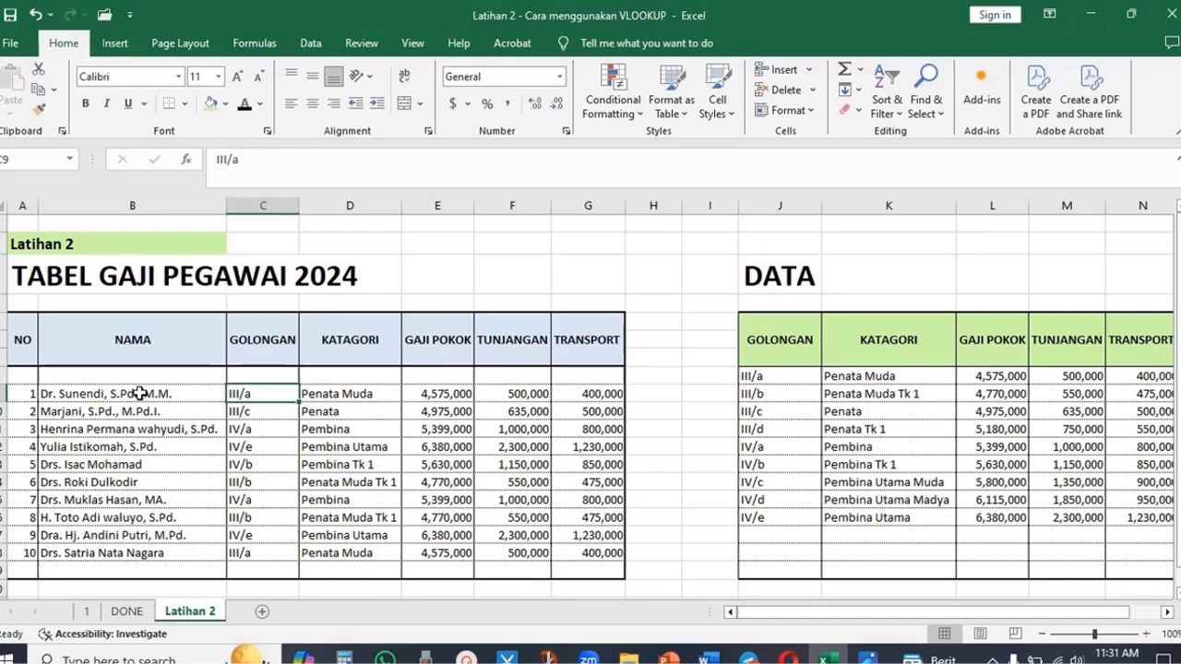
double_click(278, 393)
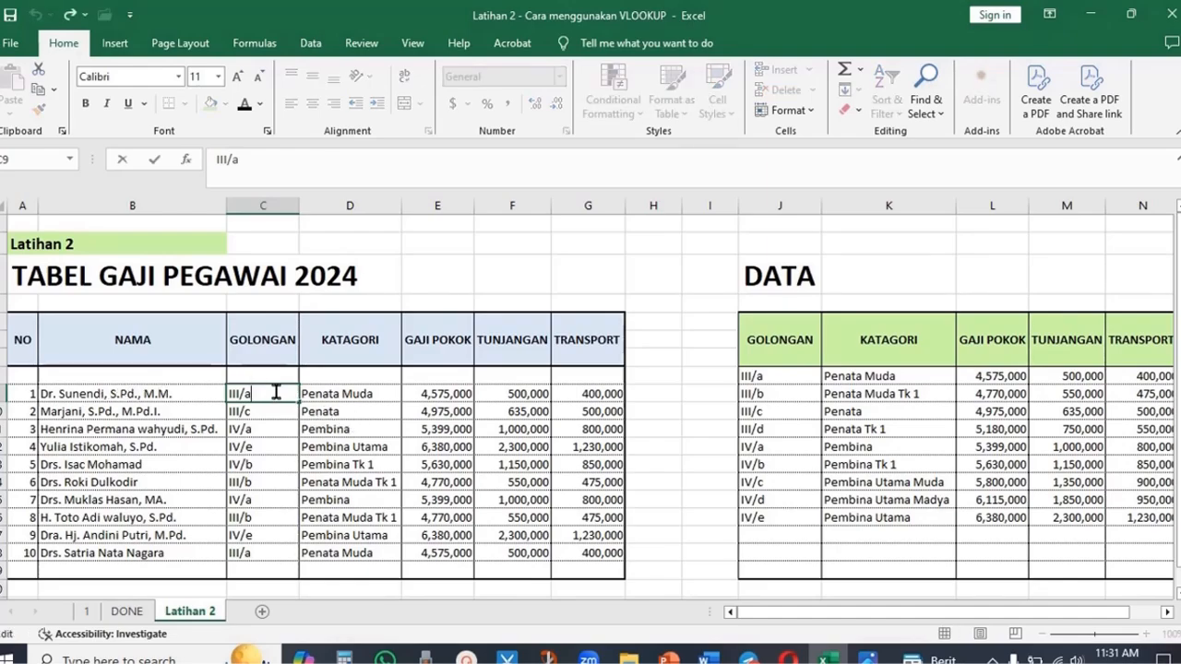
double_click(249, 393)
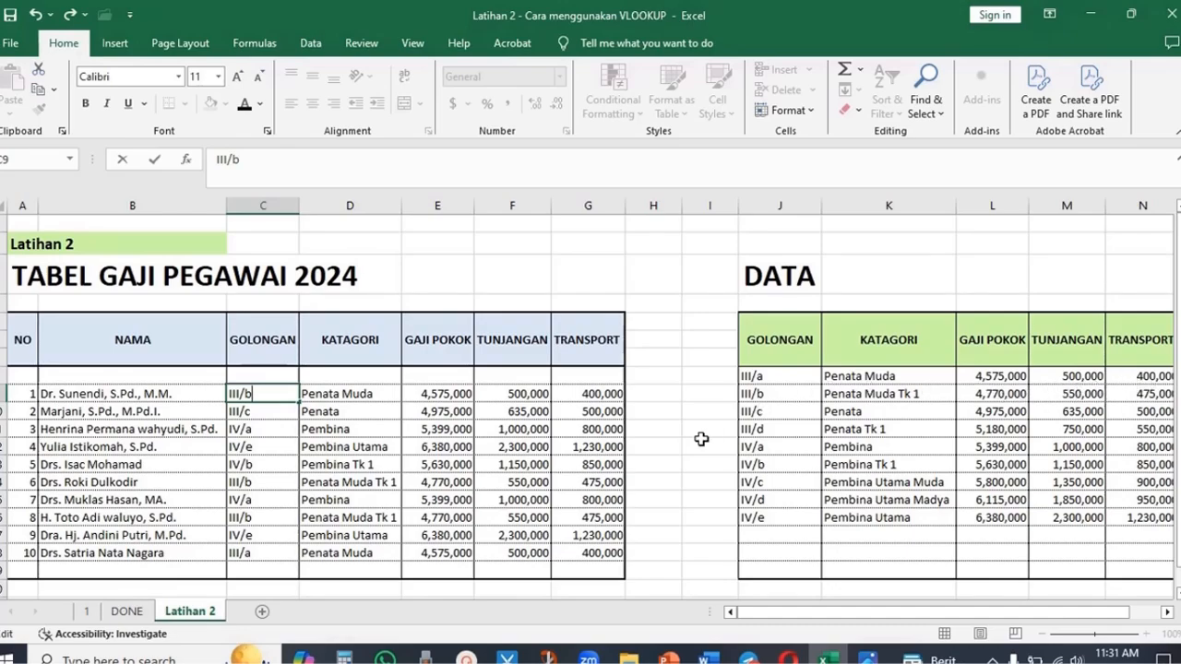
key("Return")
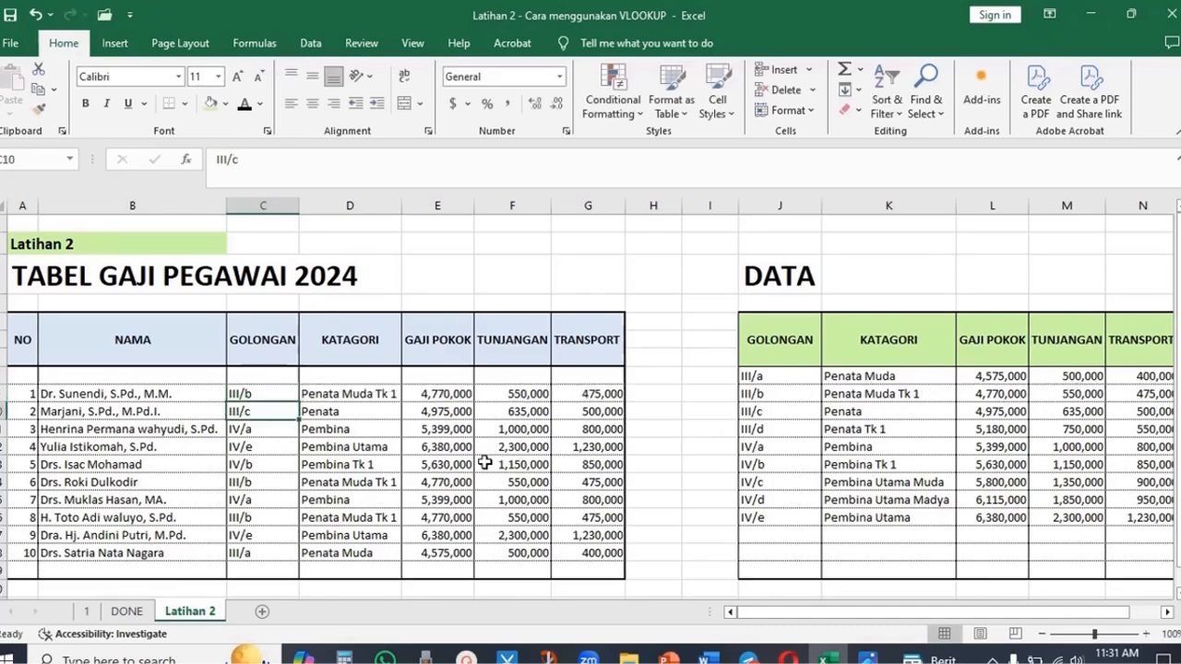
left_click(995, 395)
left_click(1065, 395)
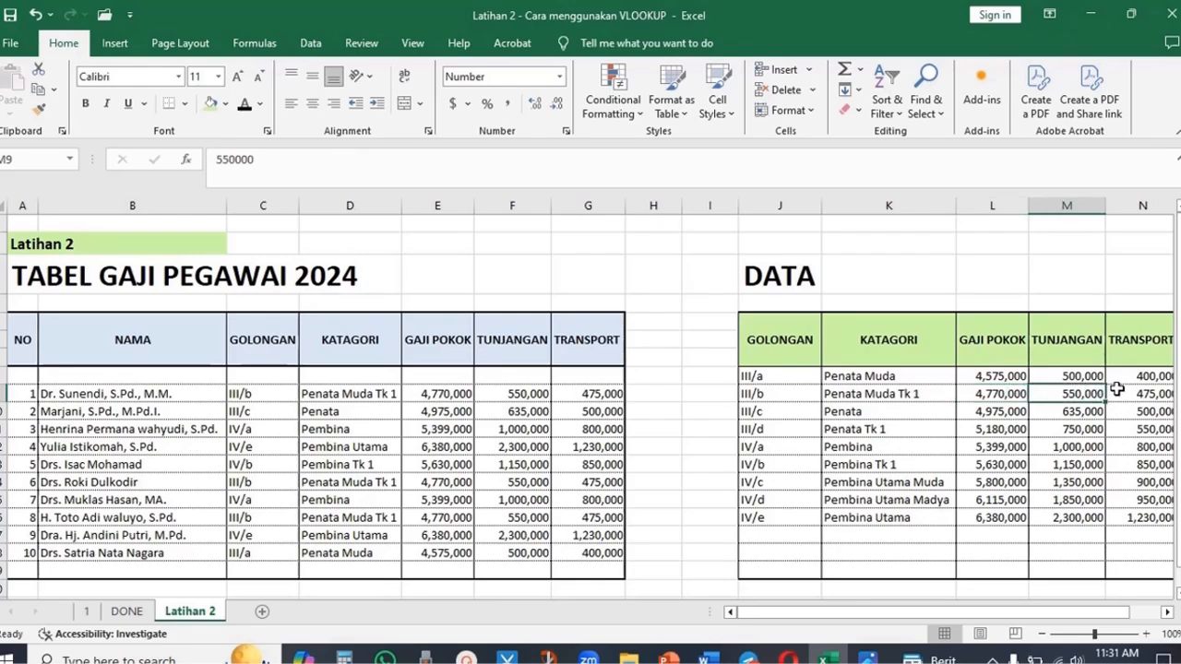
left_click(361, 393)
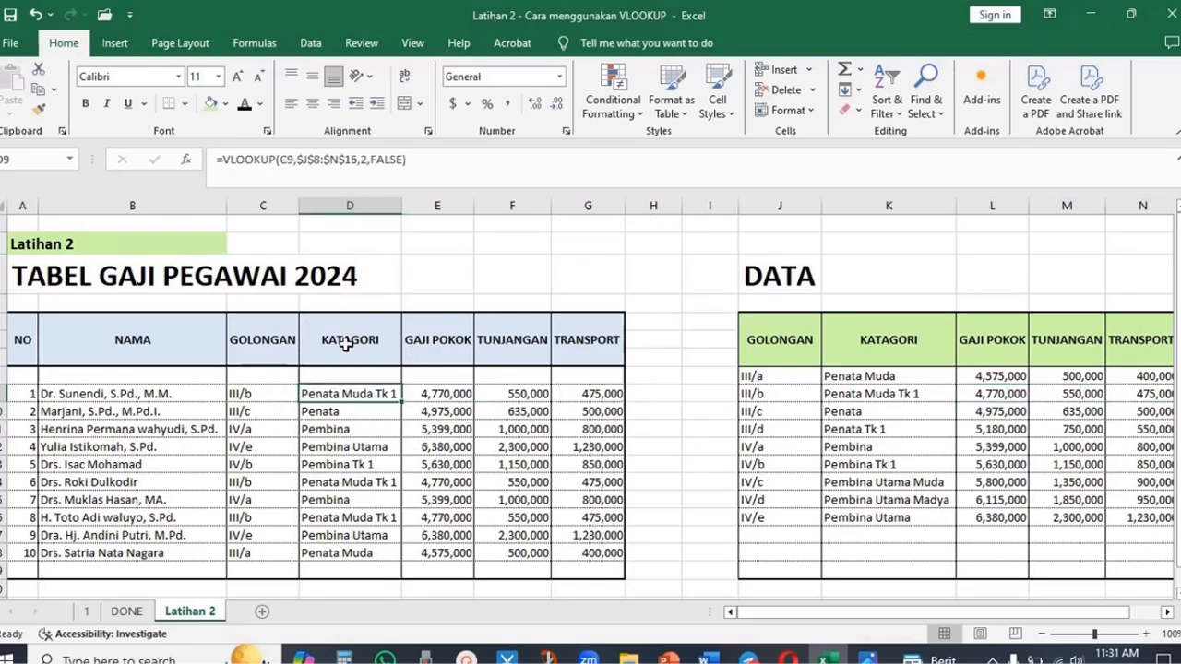
- Change the third employee's GOLONGAN to IV/b
left_click(251, 416)
left_click(273, 480)
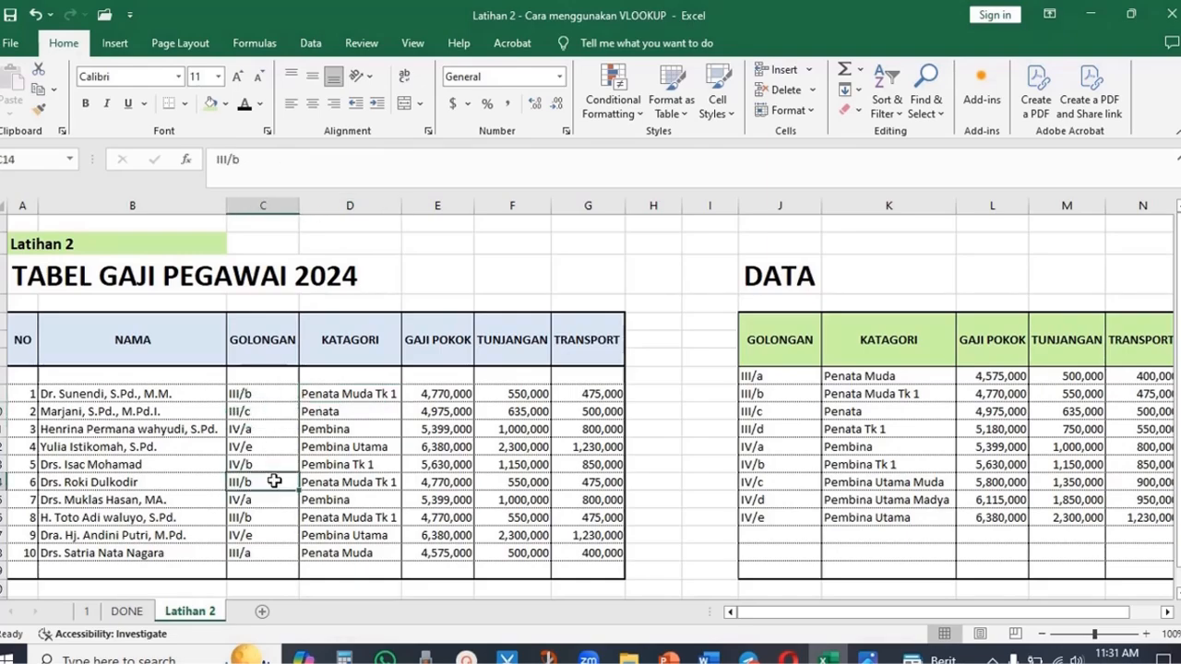
left_click(265, 433)
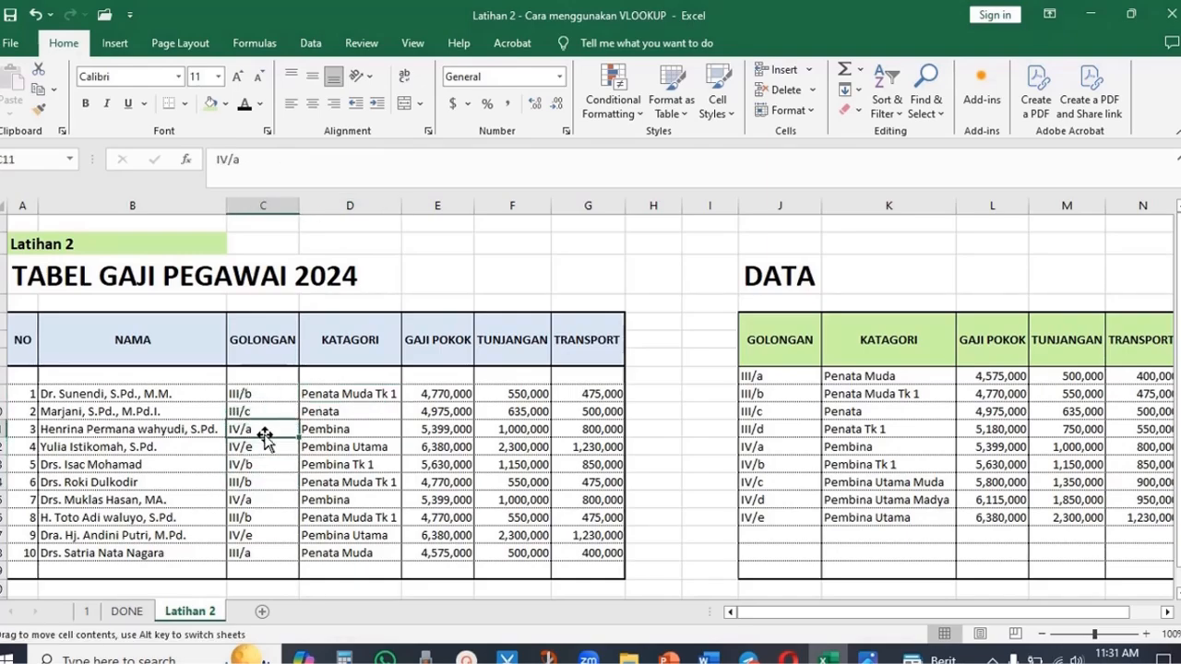
double_click(248, 429)
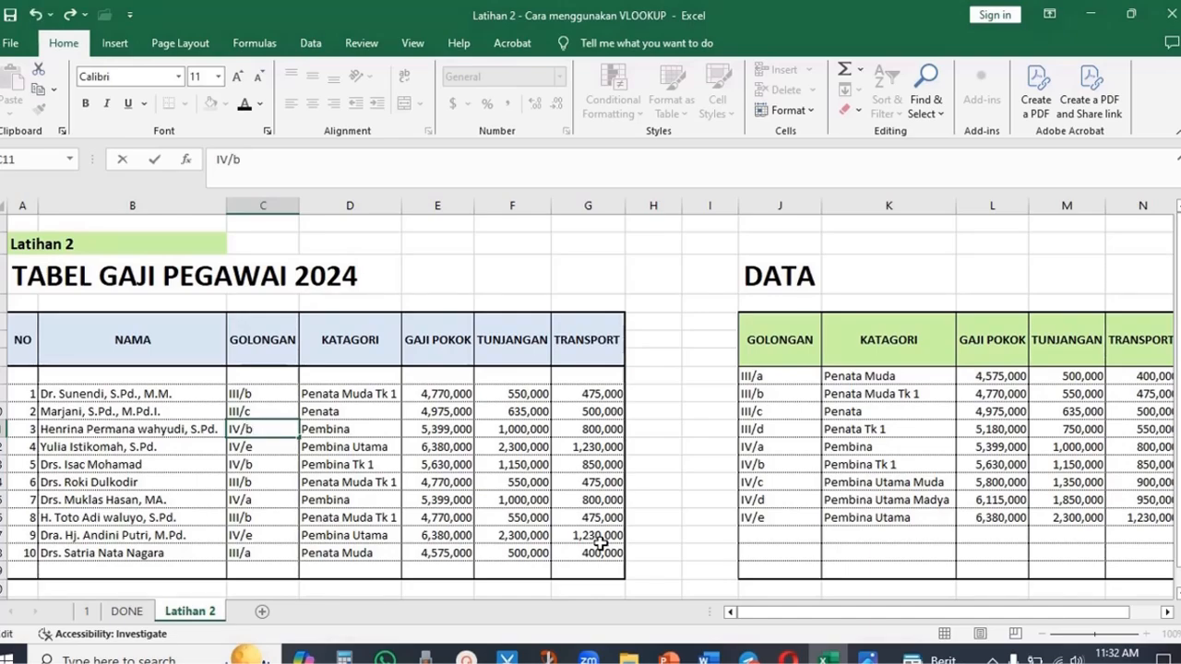
key("Return")
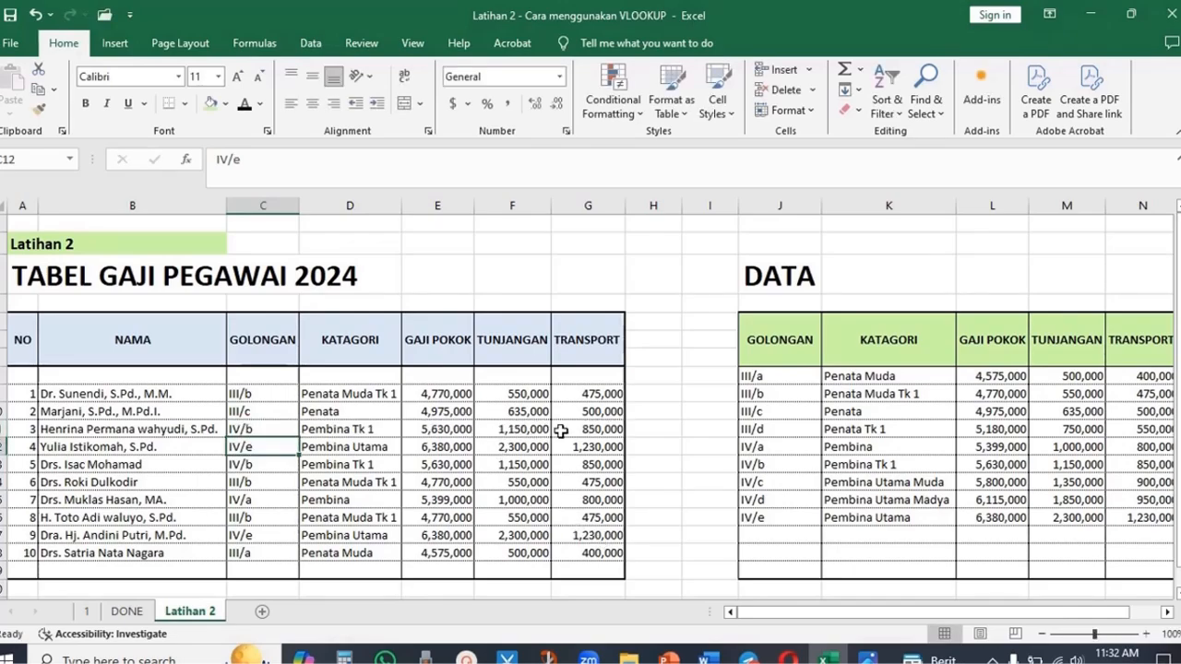
- Add a new worksheet and rename it DATA
left_click(613, 449)
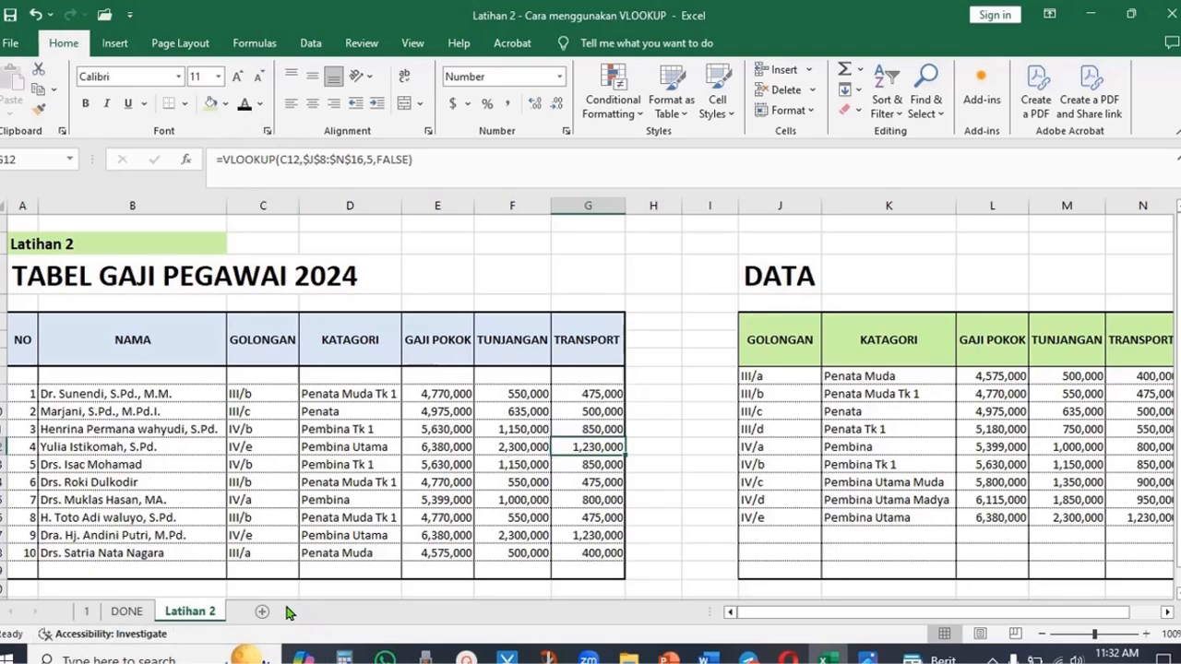
left_click(262, 612)
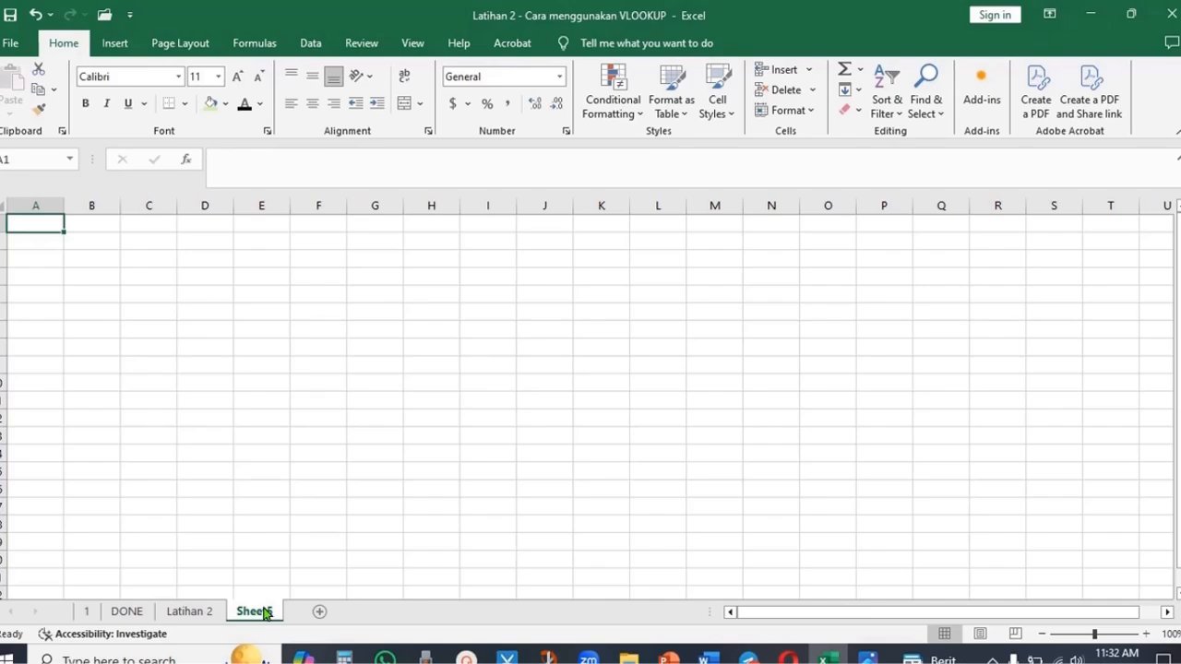
right_click(264, 613)
left_click(351, 443)
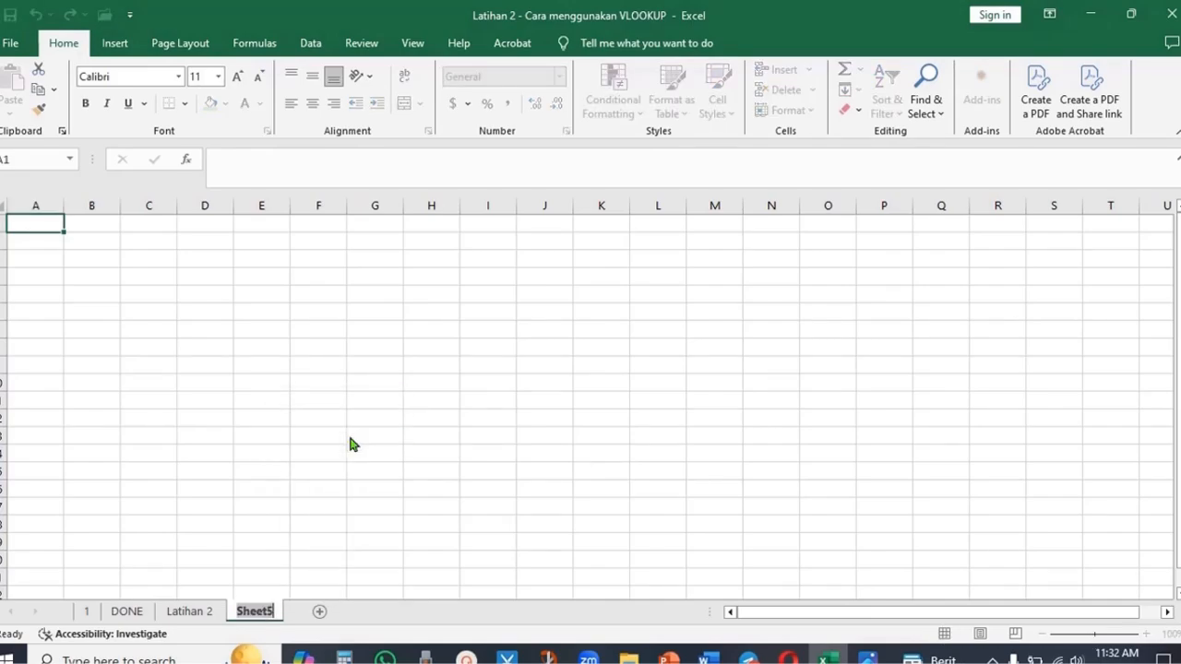
type("D")
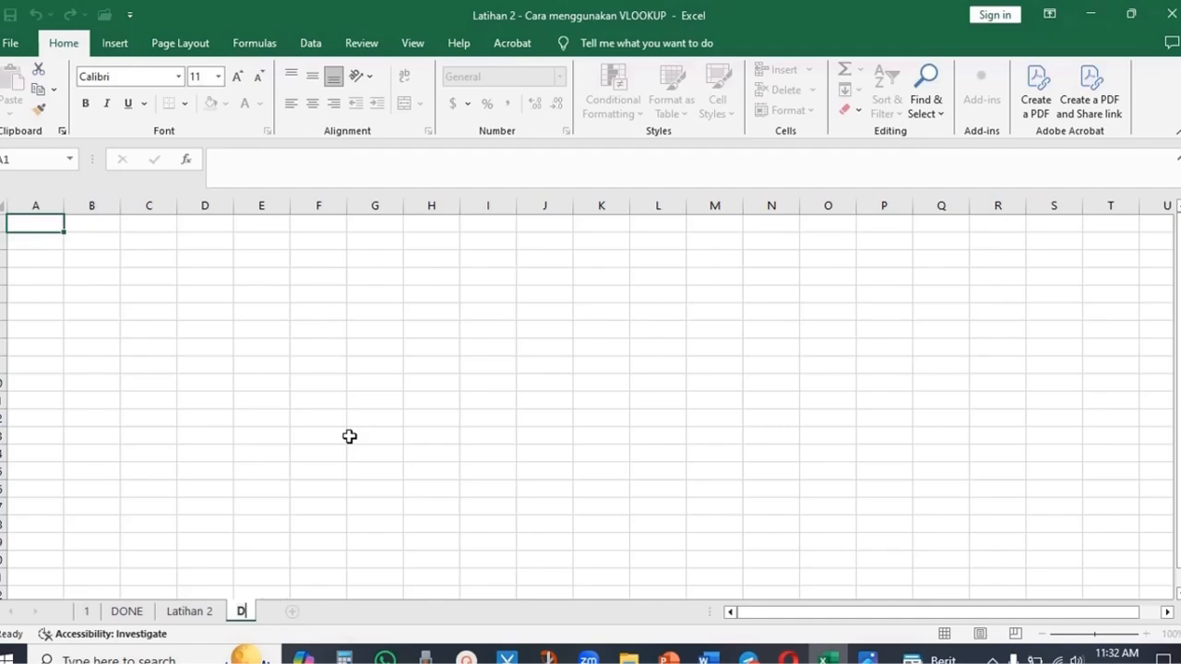
type("ATA")
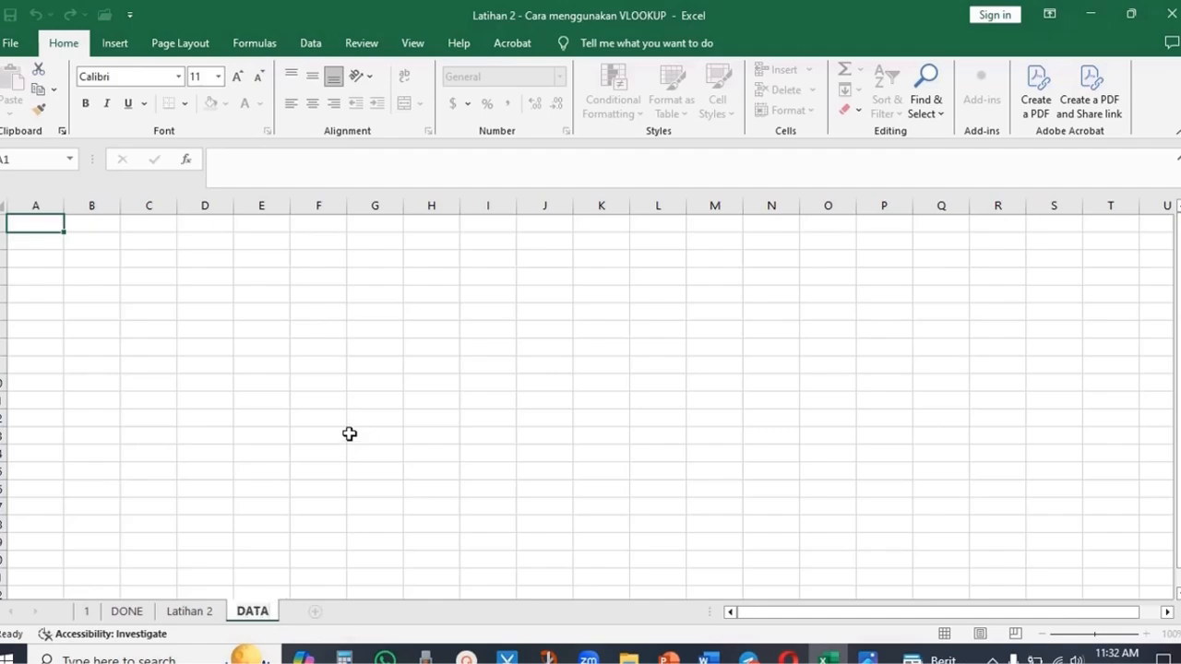
left_click(490, 489)
- Copy the whole DATA lookup table, including its title, from the Latihan 2 sheet
left_click(189, 610)
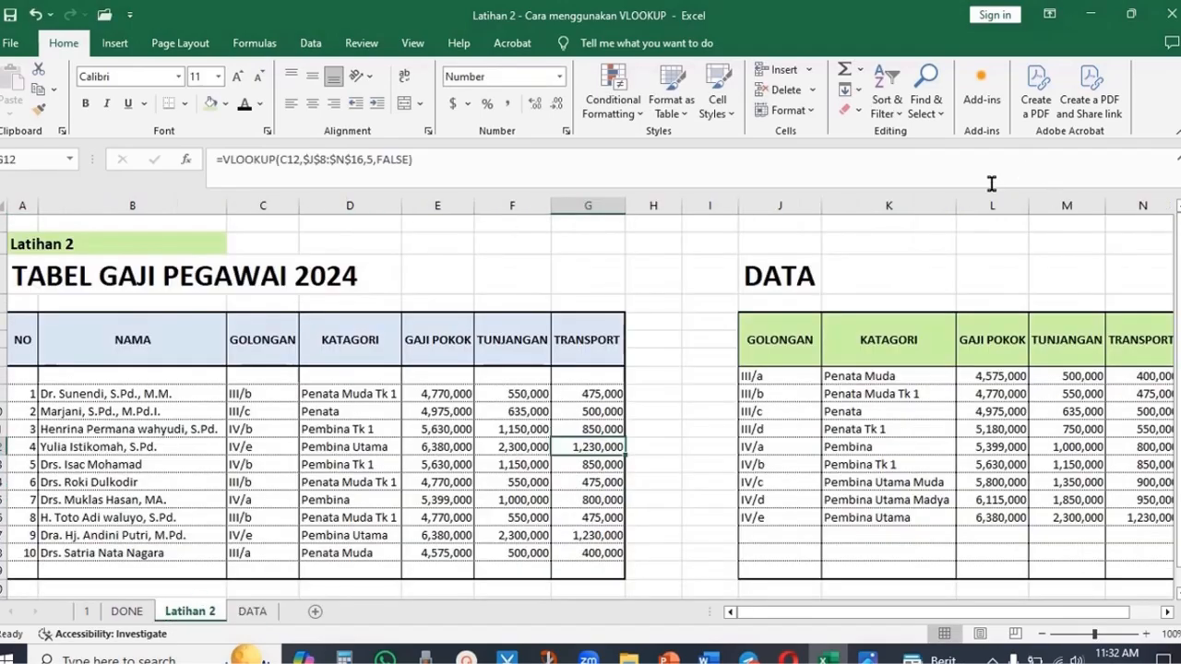
left_click_drag(779, 277, 949, 552)
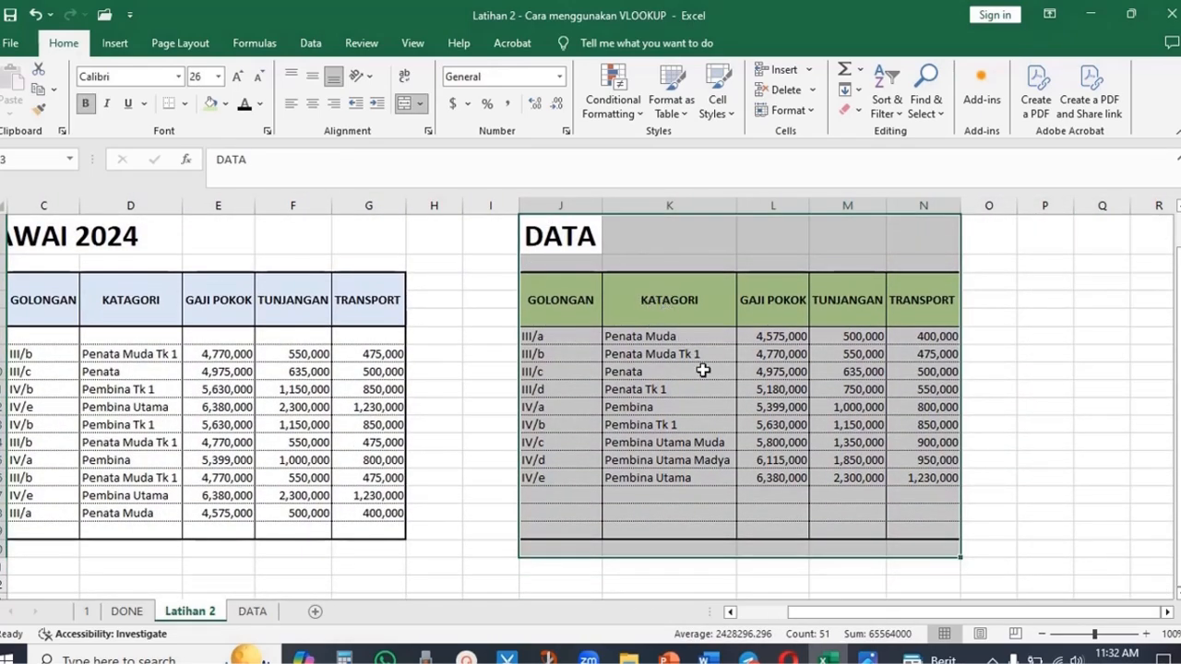
right_click(690, 340)
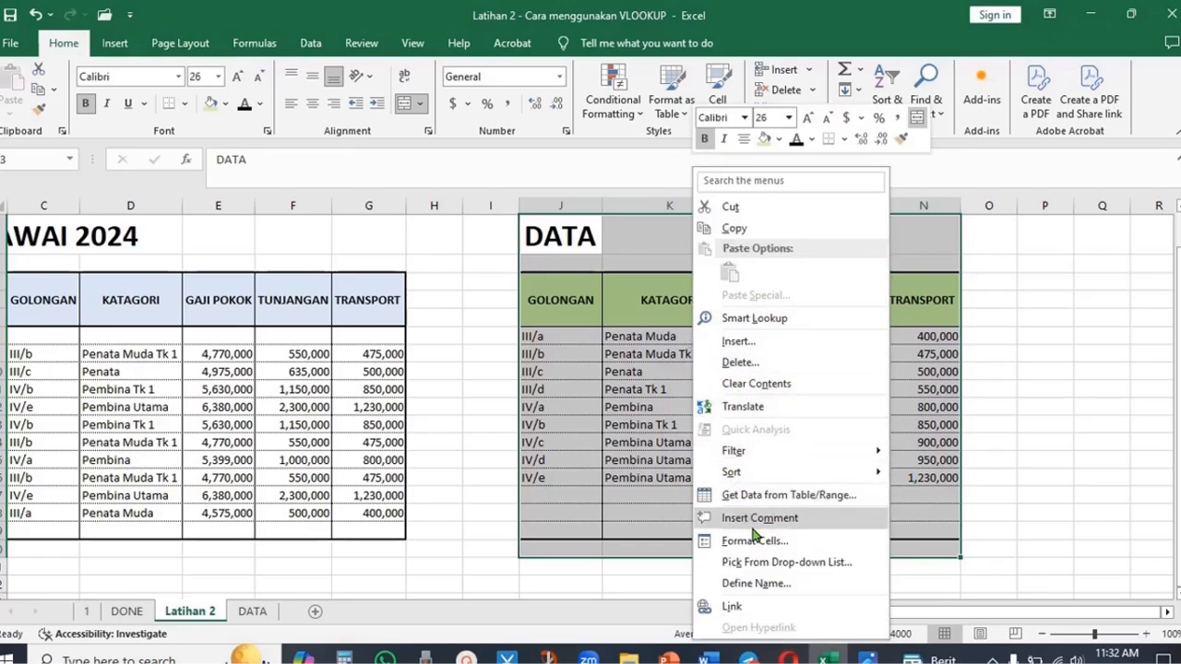
left_click(741, 213)
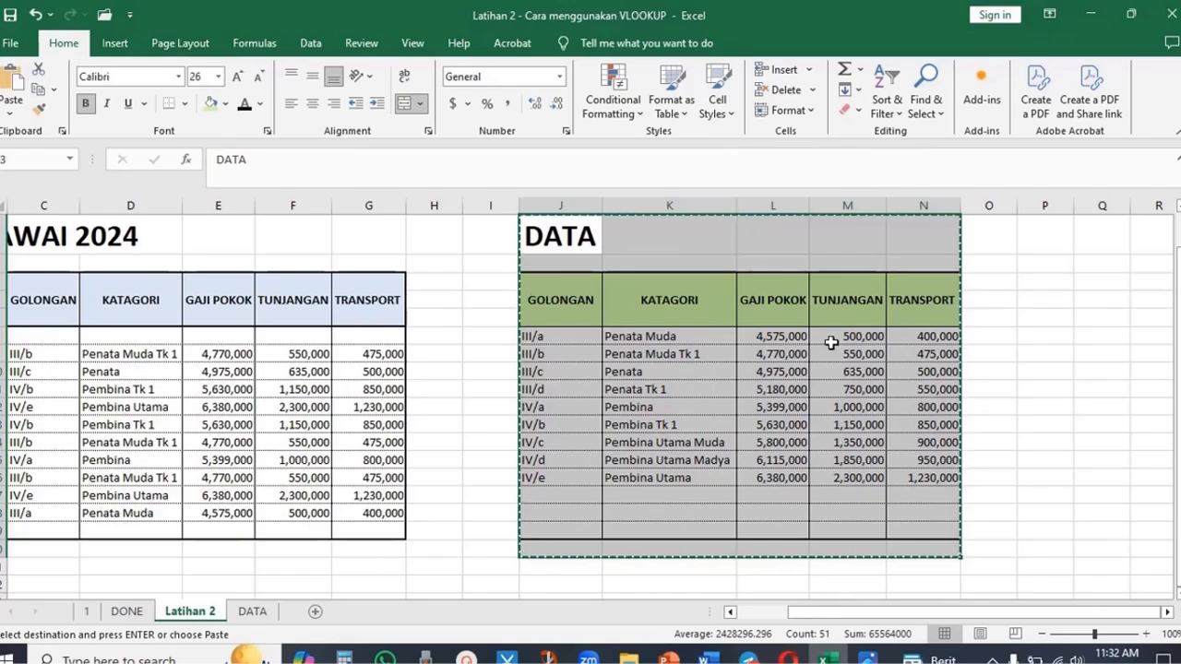
- Paste the copied table into the DATA sheet starting at cell B2
scroll(831, 343, "up", 1)
left_click(252, 611)
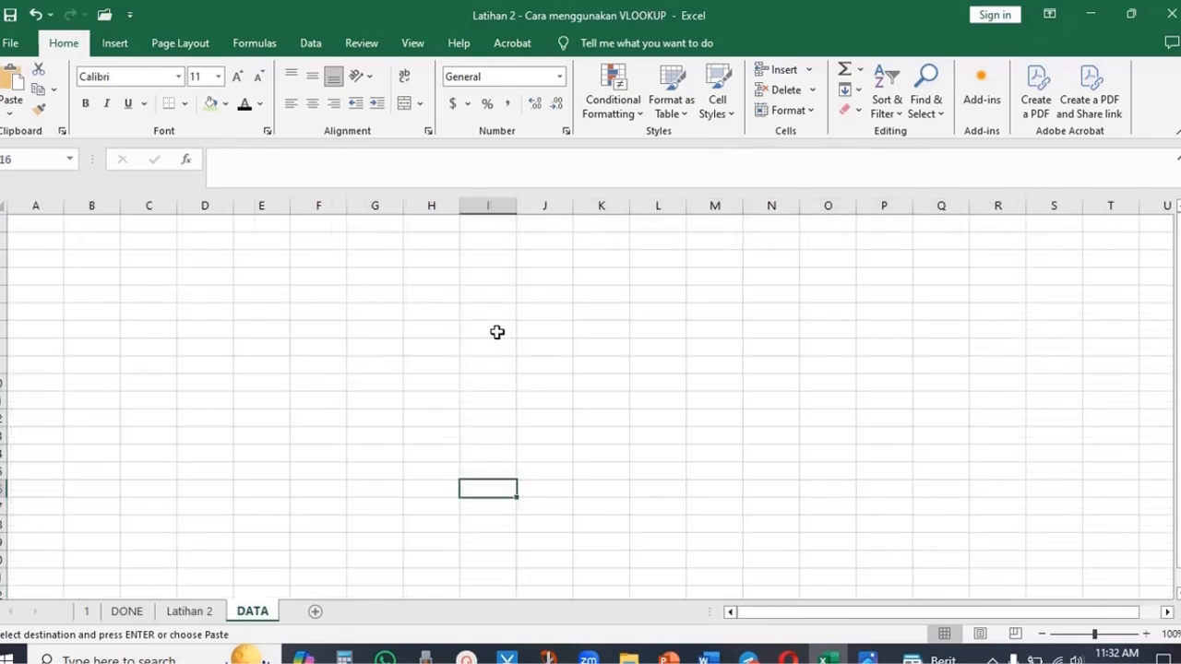
left_click(69, 244)
right_click(69, 244)
left_click(108, 293)
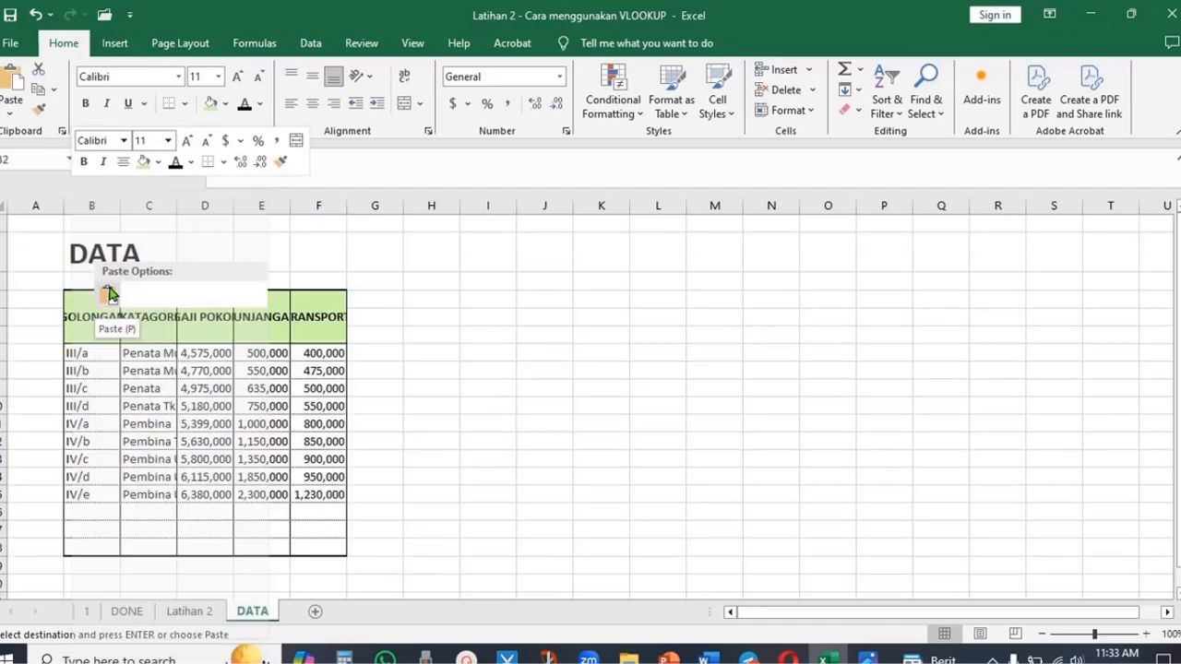
- Autofit the widths of columns B through F on the DATA sheet
left_click(429, 317)
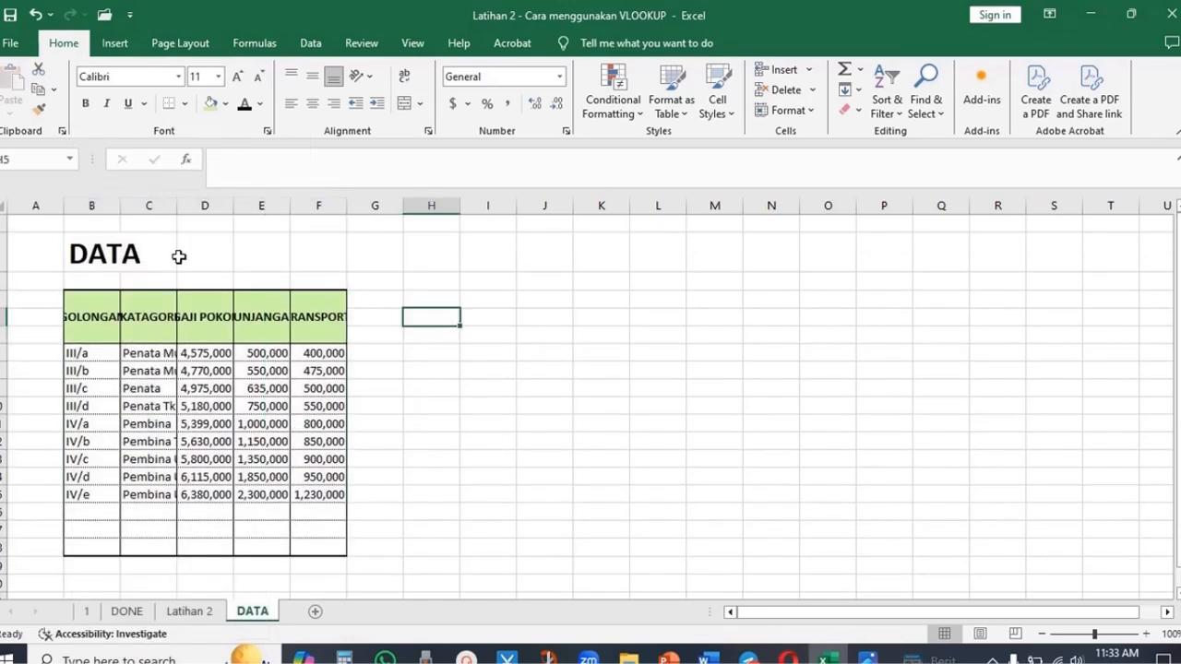
double_click(121, 206)
double_click(202, 206)
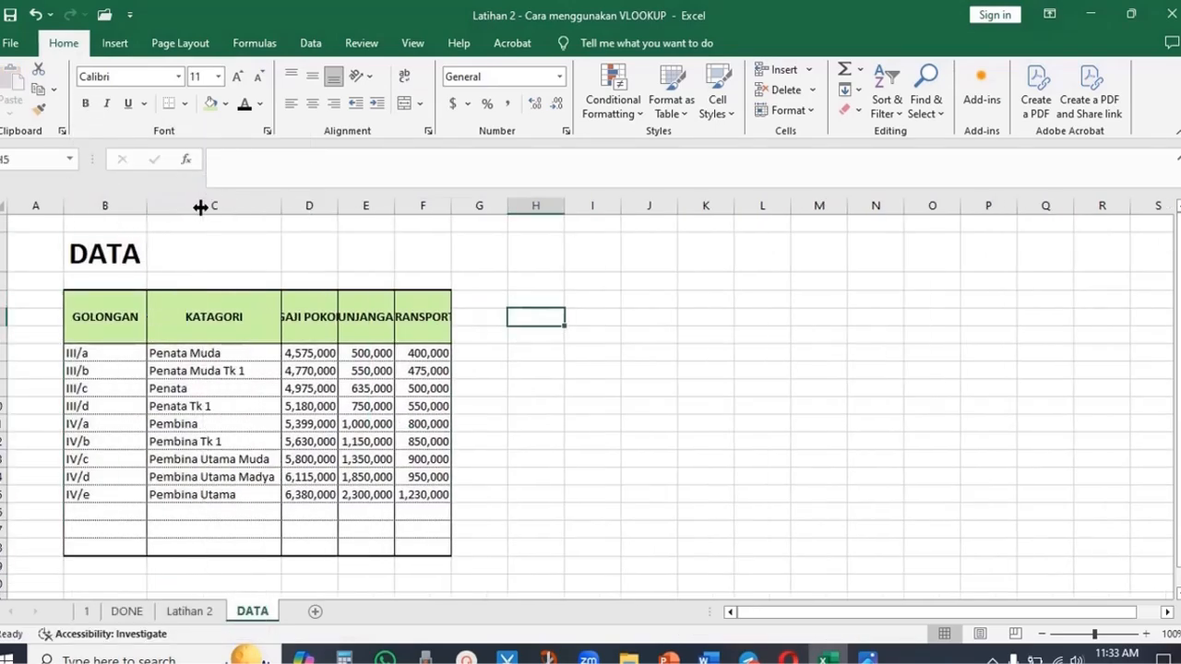
double_click(337, 206)
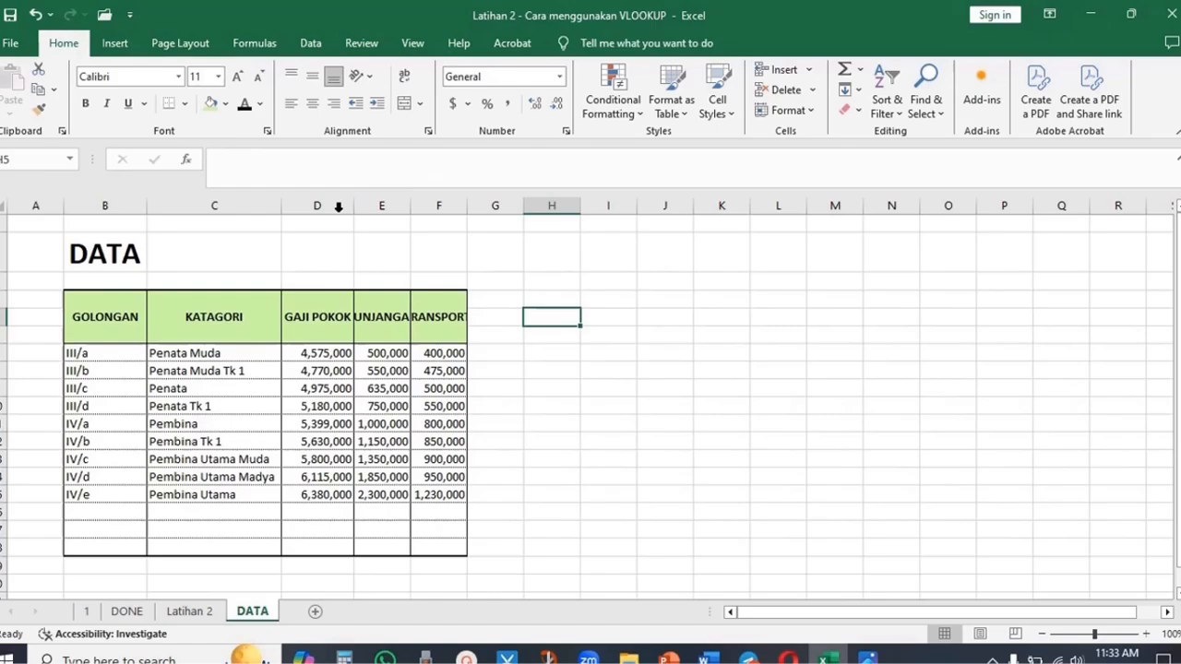
double_click(410, 199)
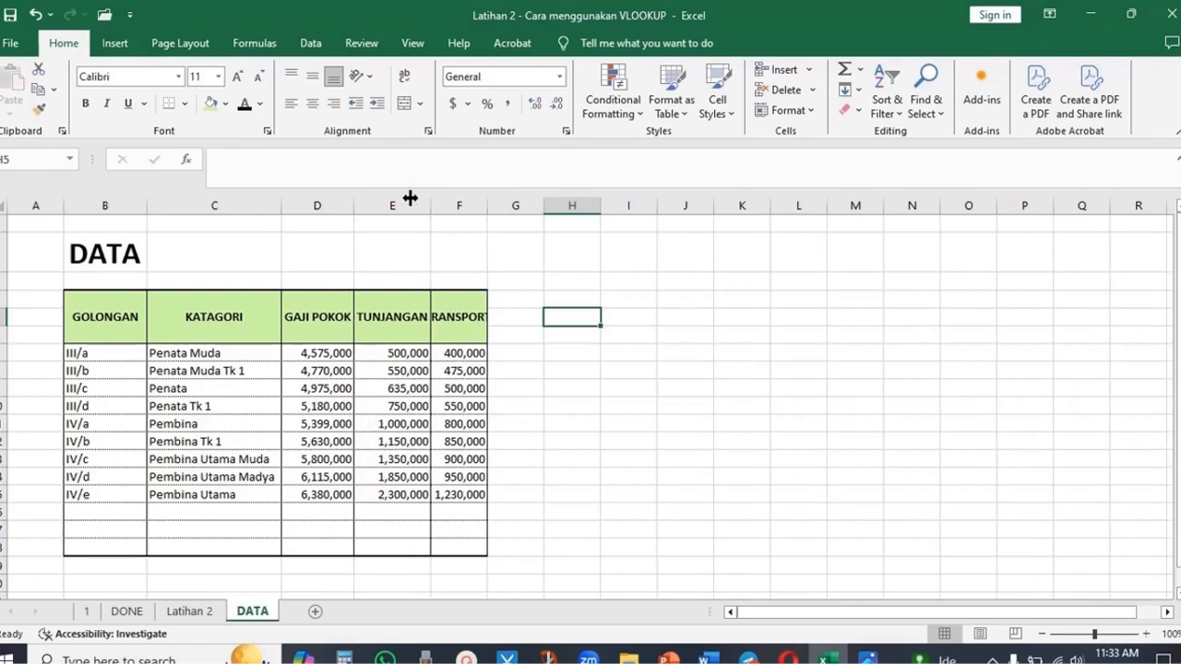
double_click(487, 207)
left_click(688, 424)
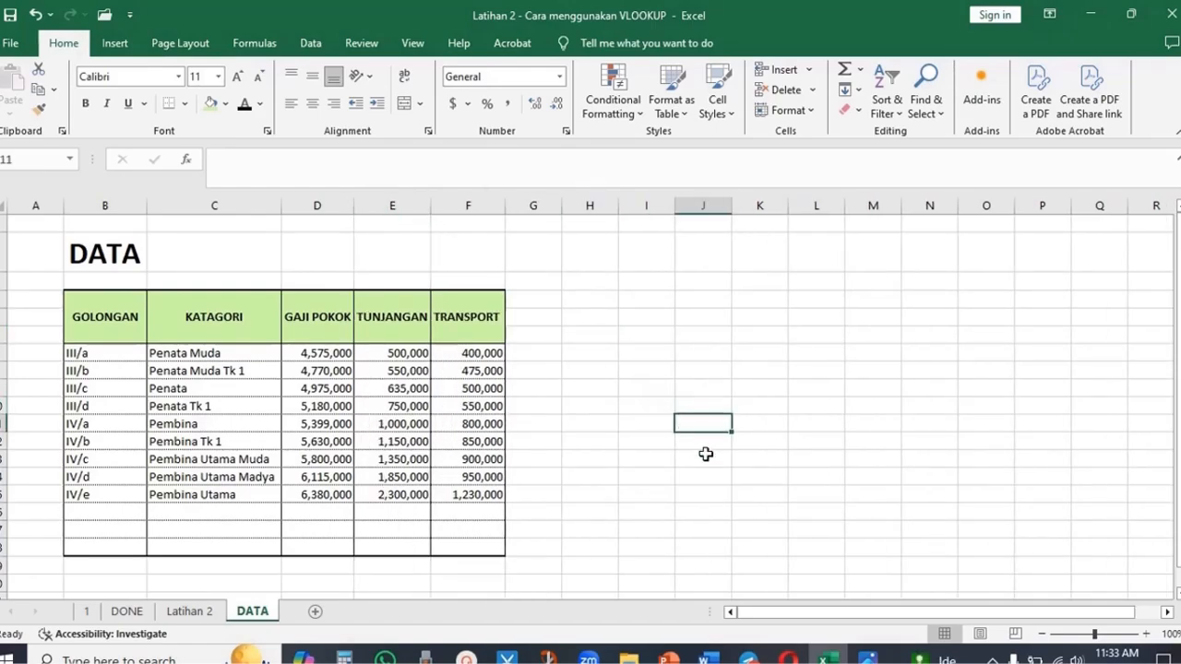
- Change the first employee's GOLONGAN on the Latihan 2 sheet to III/C
left_click(203, 615)
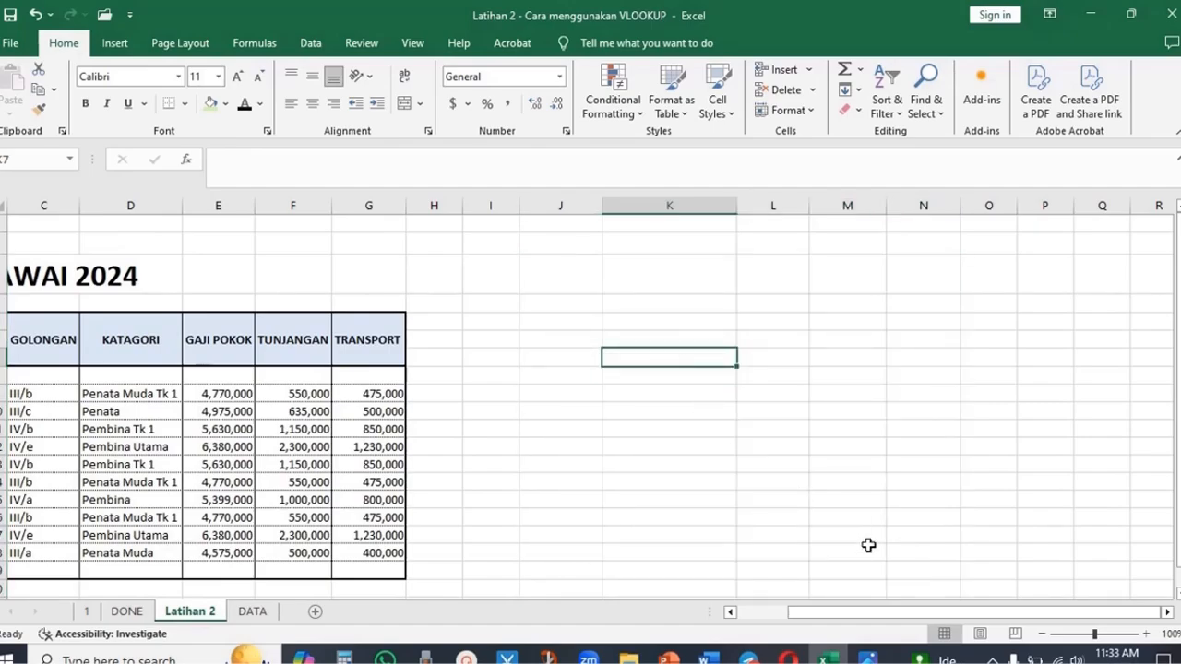
left_click_drag(962, 625, 846, 626)
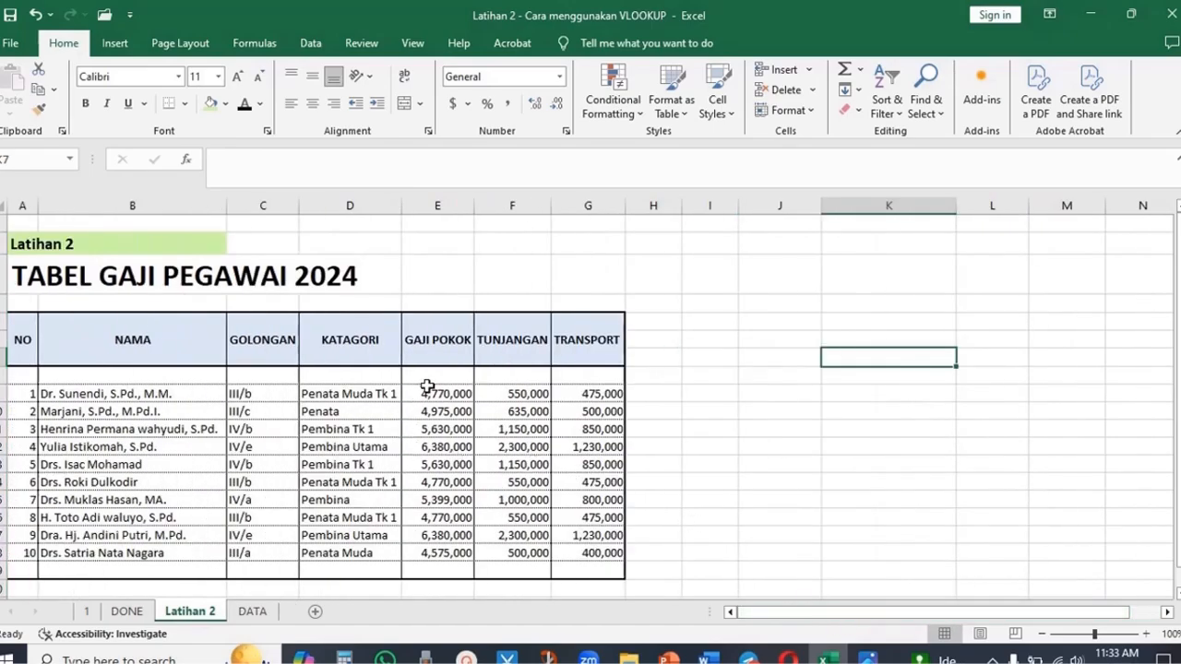
double_click(373, 395)
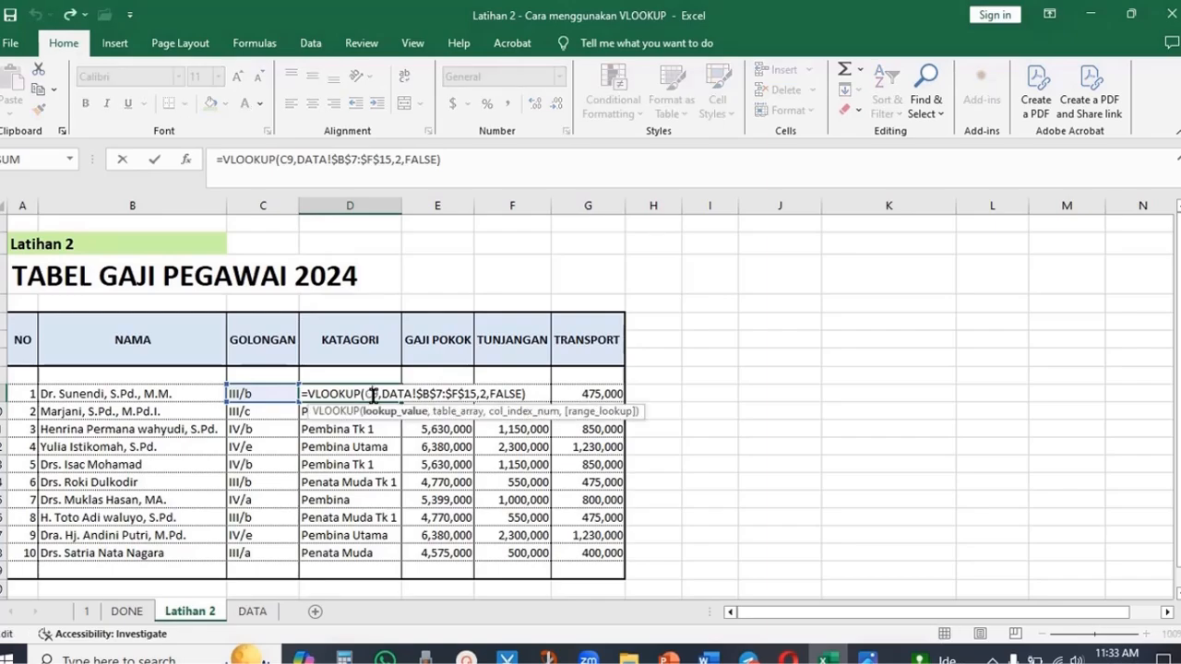
key("Escape")
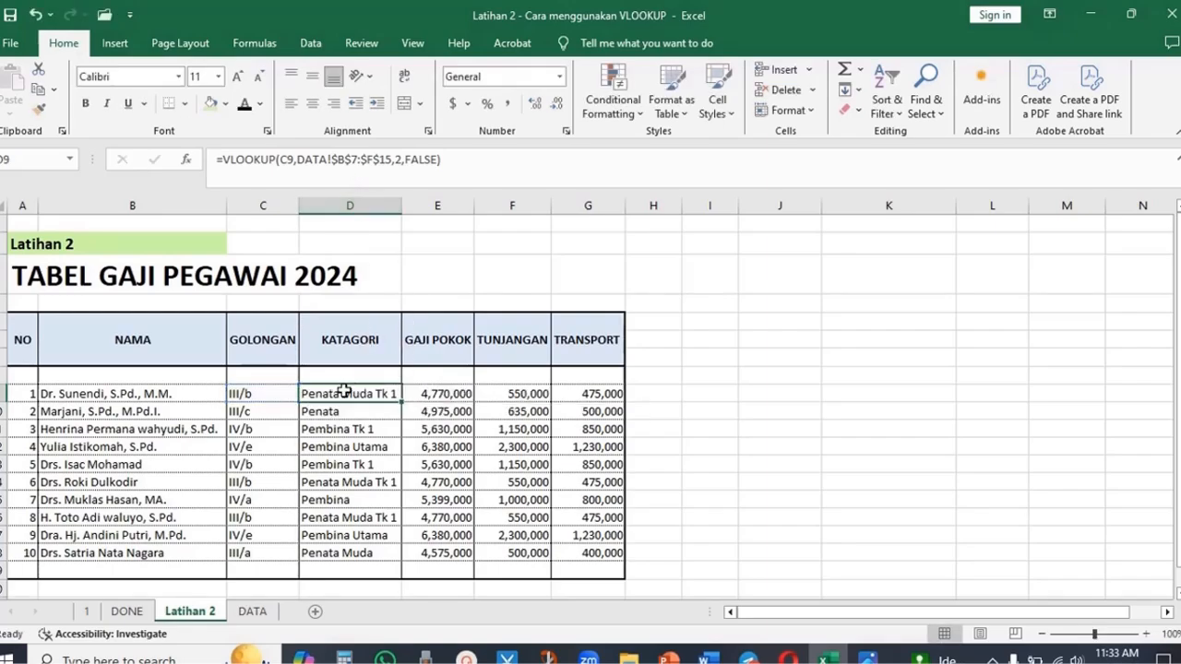
double_click(386, 394)
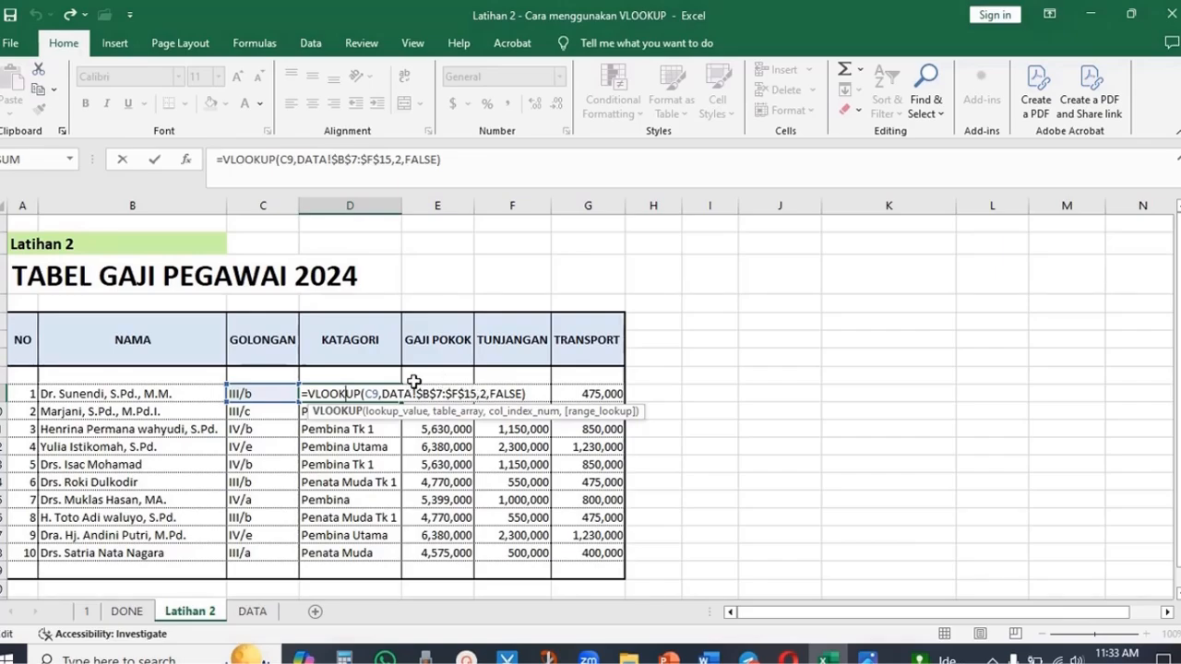
key("ctrl+Return")
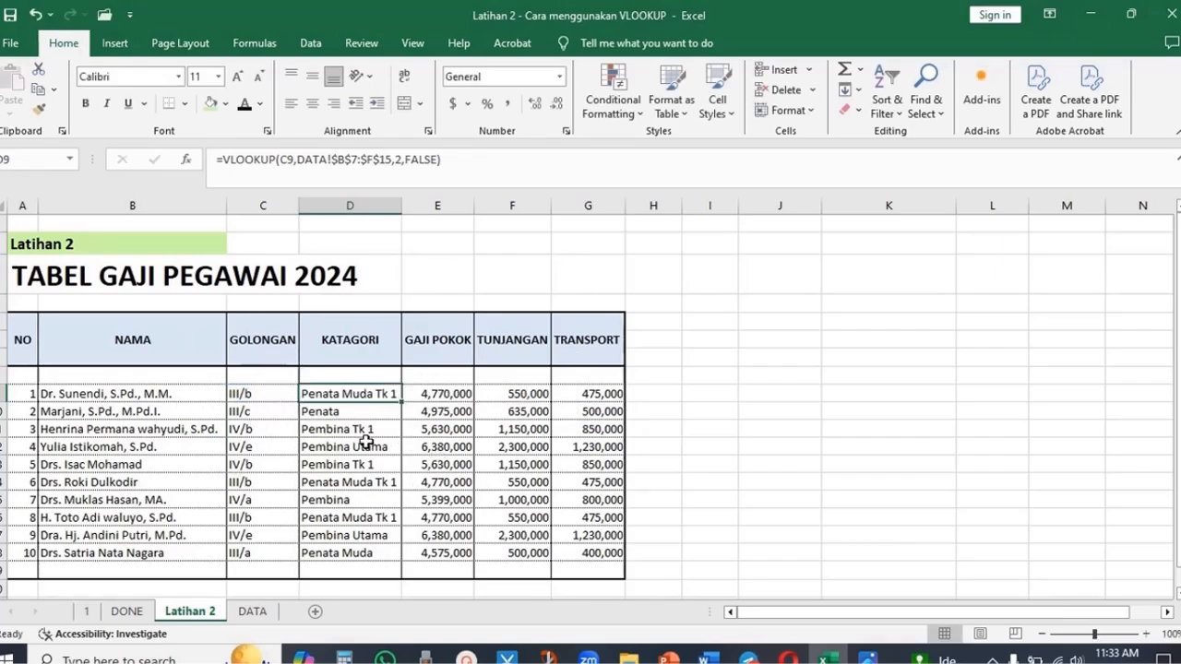
double_click(263, 394)
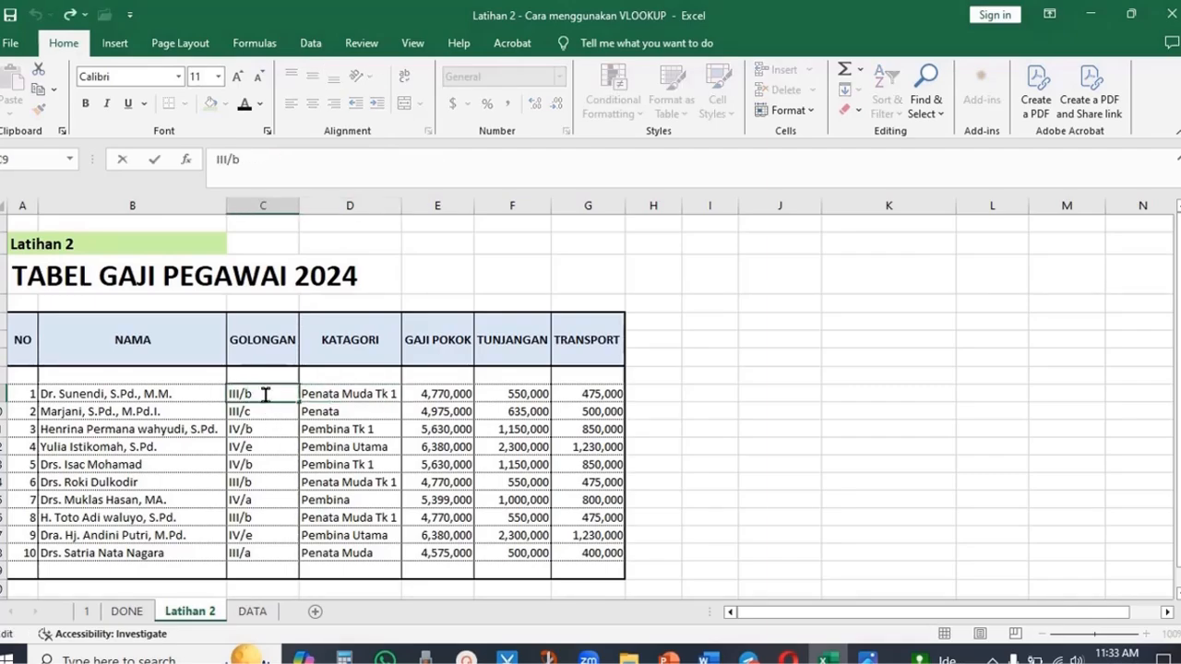
double_click(249, 394)
type("C")
key("Return")
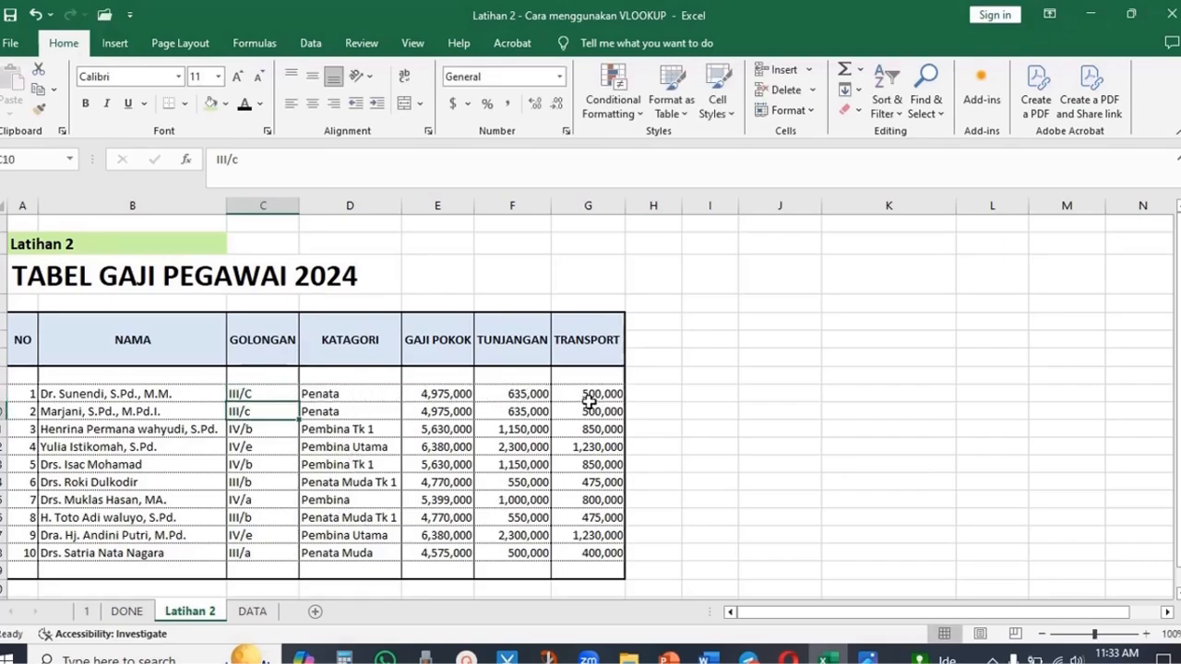
- Set the GAJI POKOK of the III/c row in the DATA sheet to 5,100,000
left_click(449, 394)
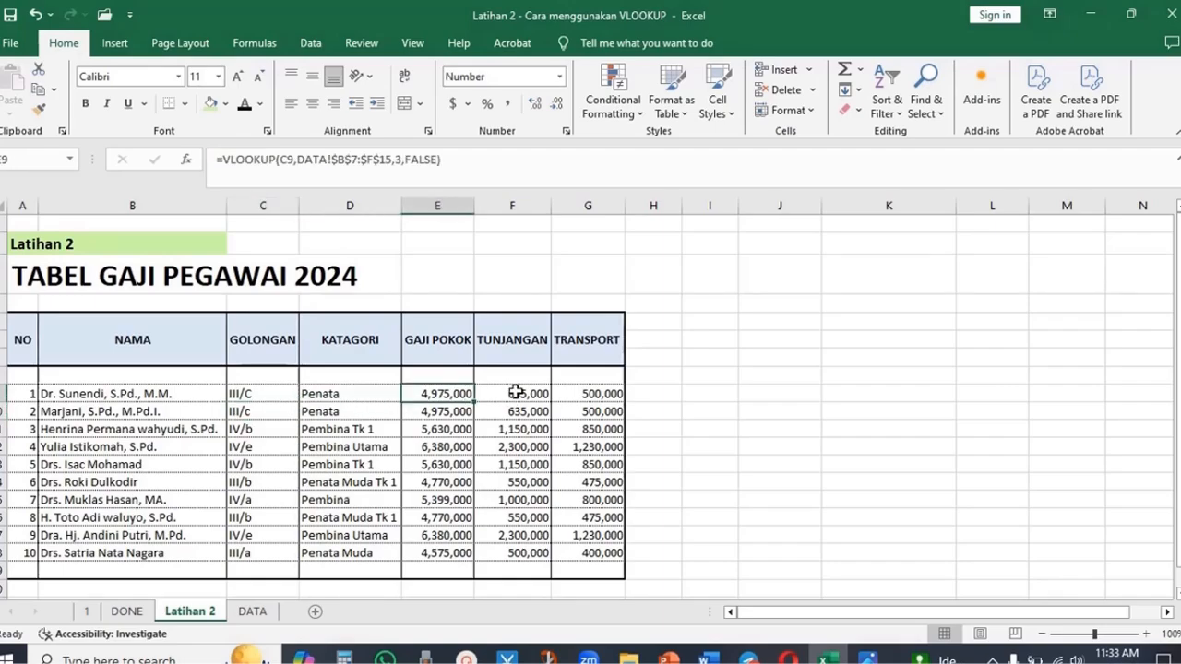
left_click(516, 393)
left_click(613, 398)
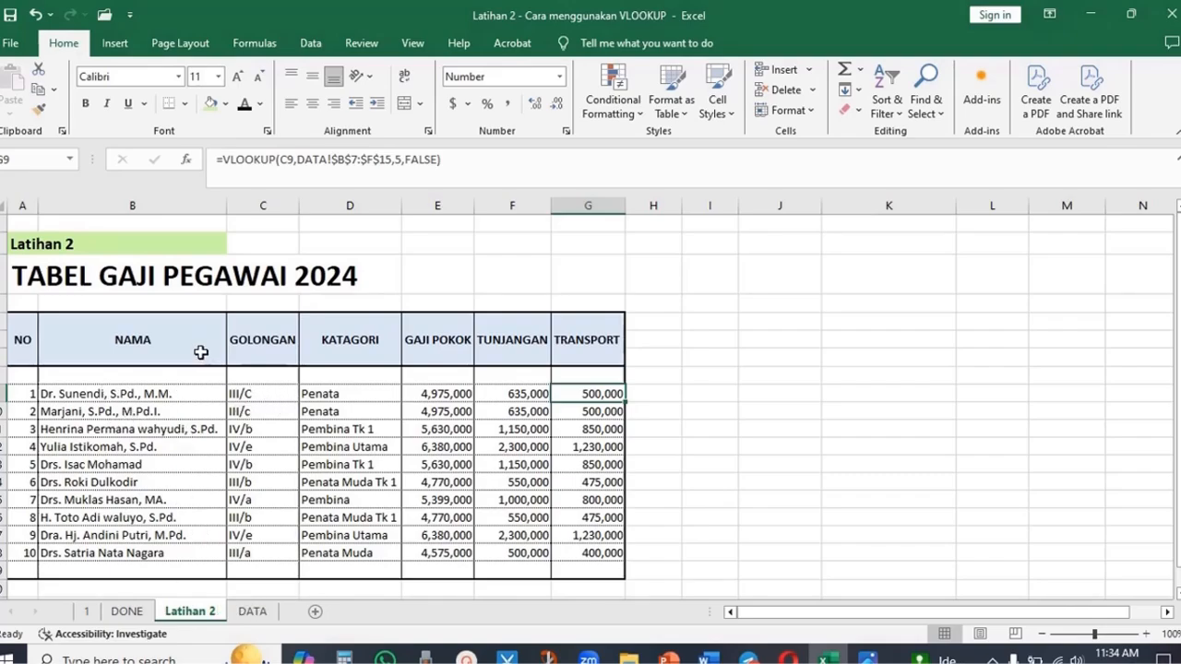
left_click(251, 392)
left_click(420, 394)
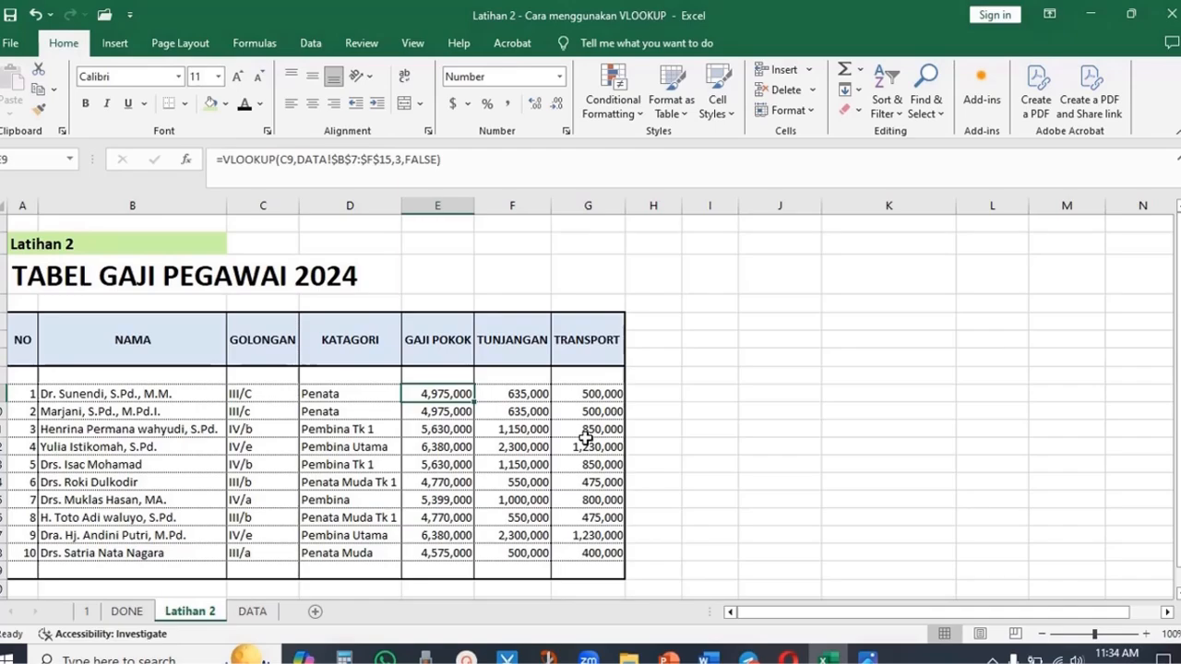
left_click(251, 611)
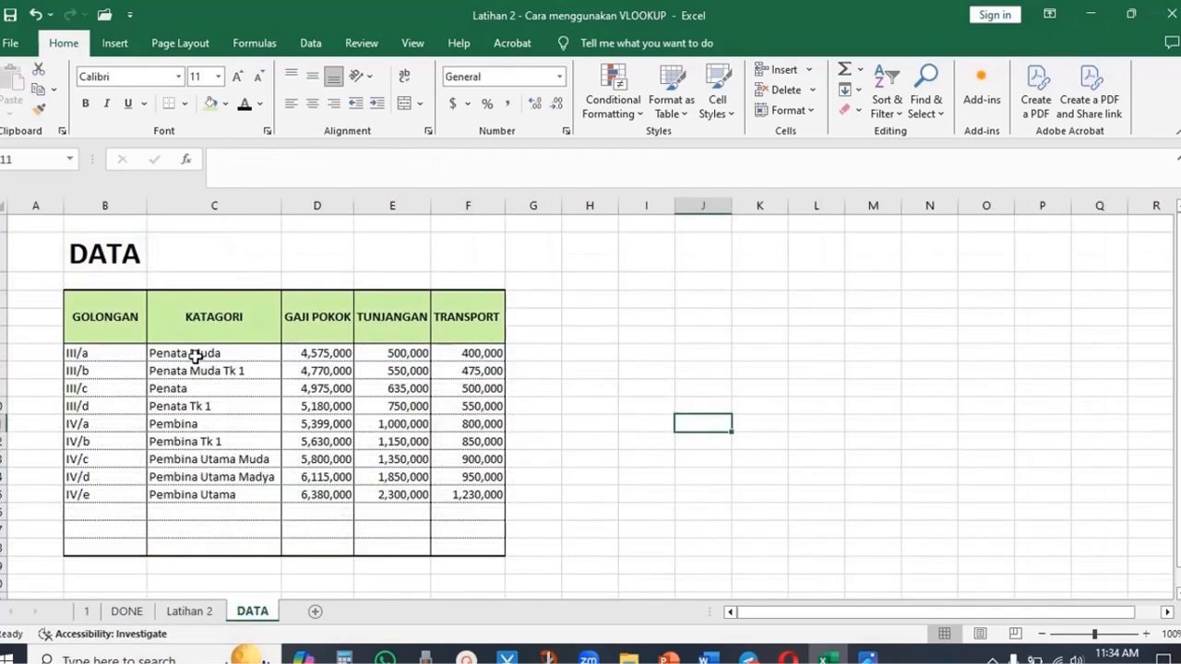
left_click(111, 390)
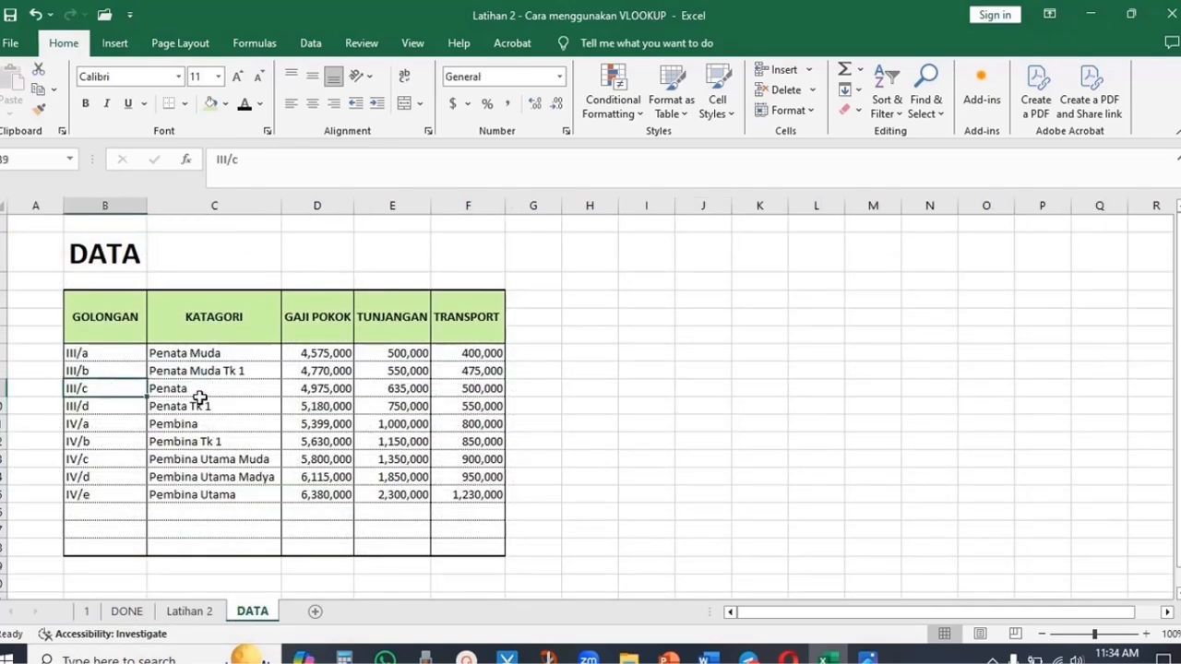
left_click(317, 391)
type("51")
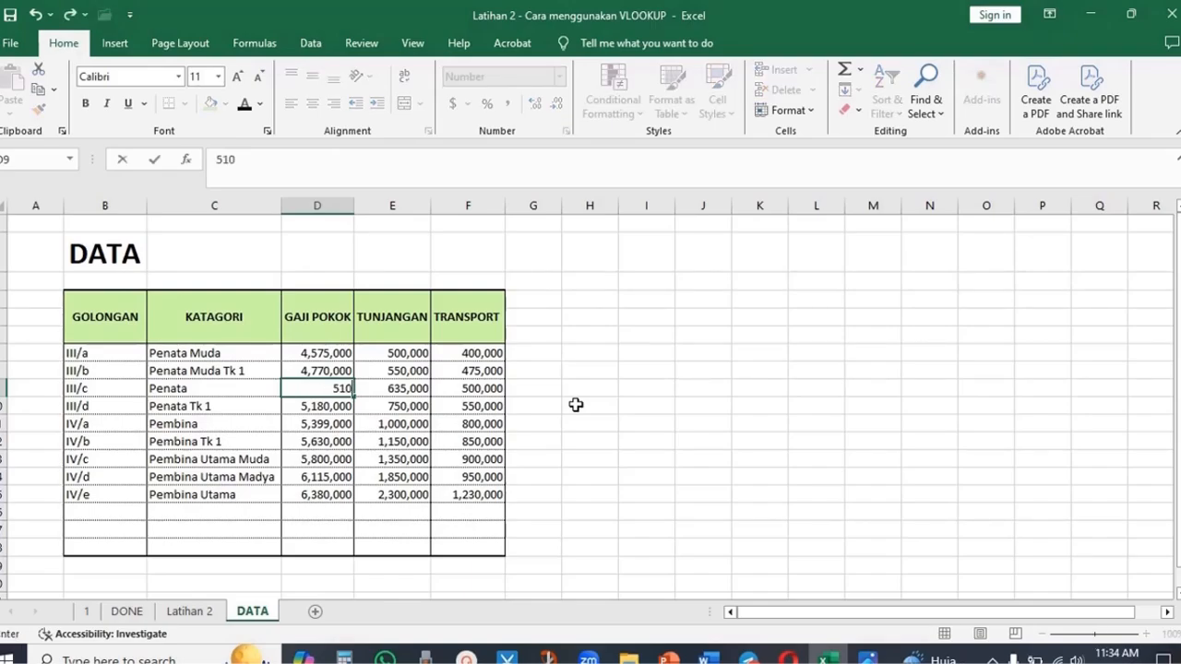
type("0000")
key("Return")
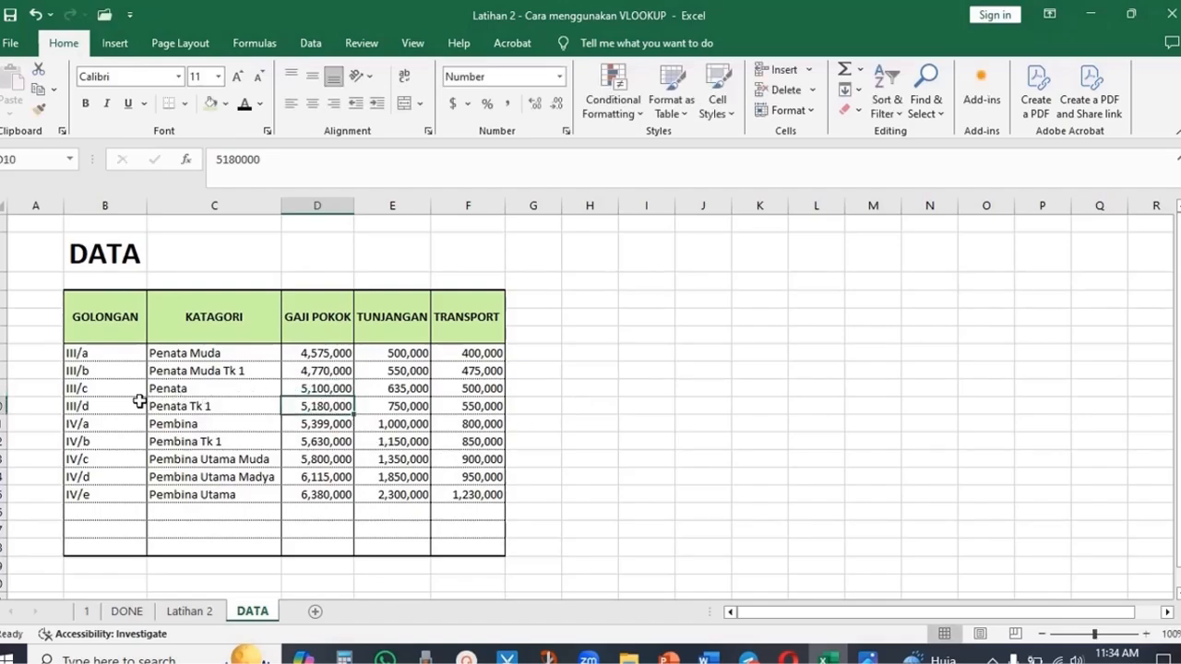
- Check the GAJI POKOK lookups on Latihan 2 against the edited III/c row of the DATA sheet
left_click_drag(87, 389, 314, 389)
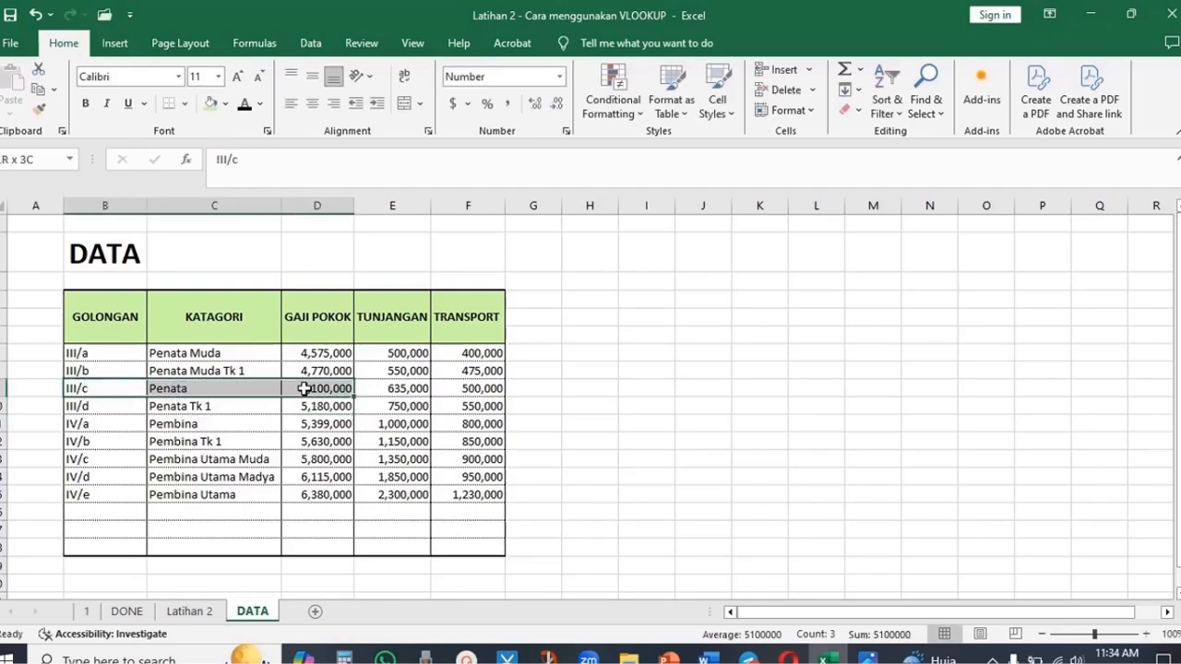
left_click(190, 612)
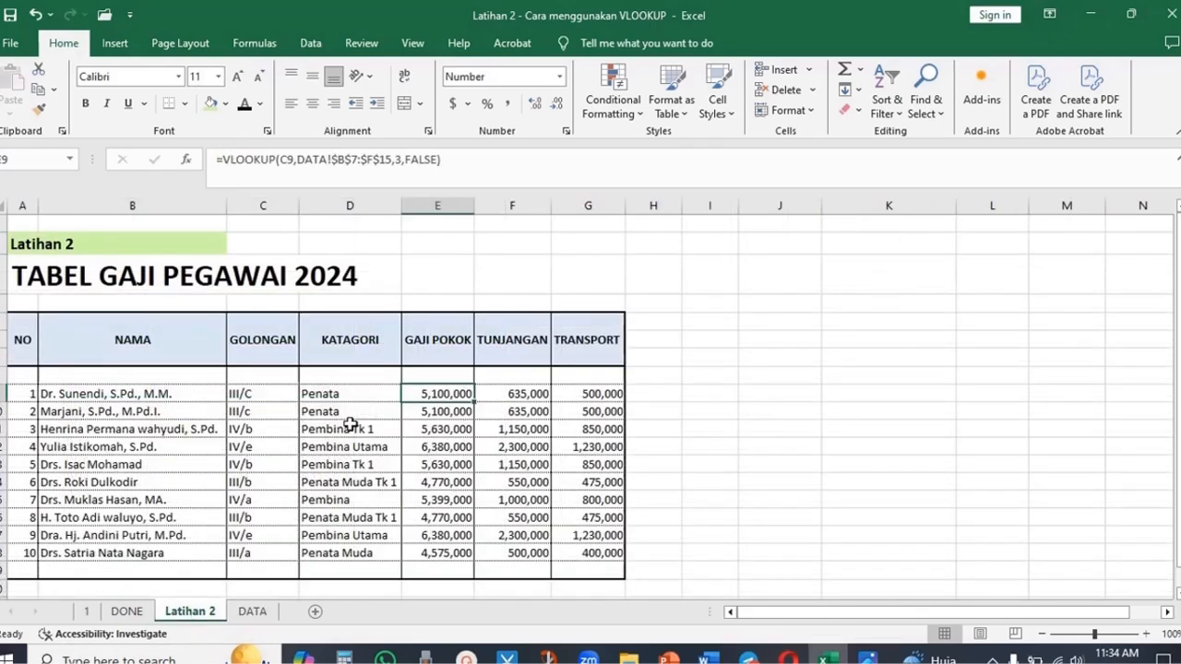
left_click(460, 414)
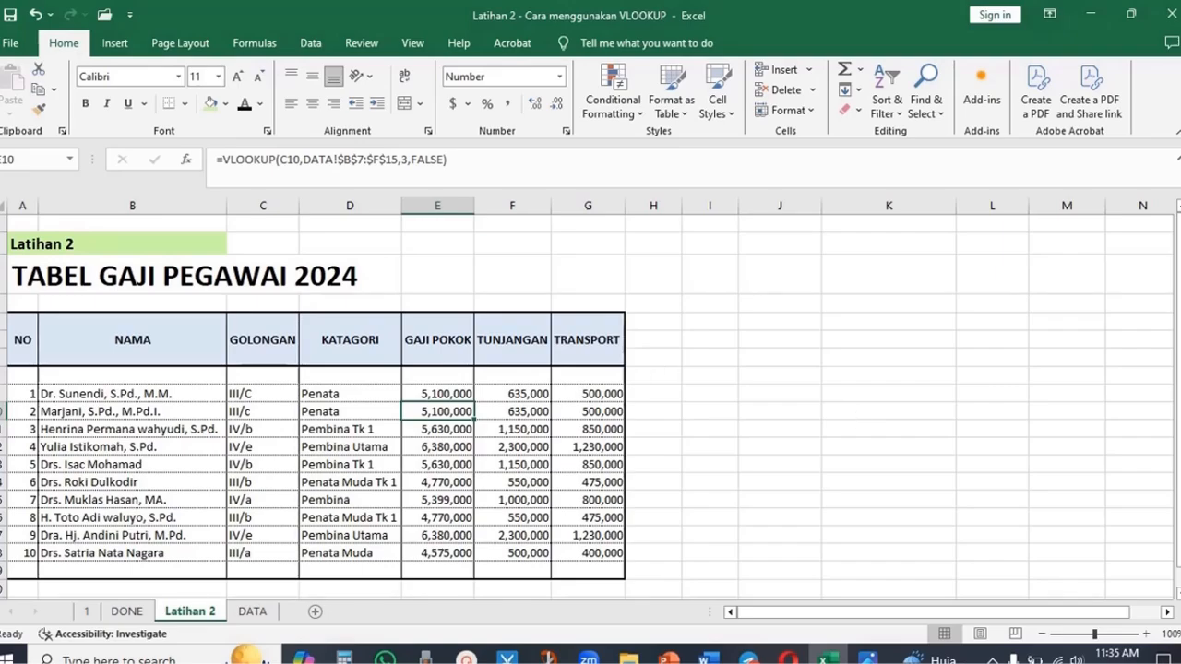
left_click(22, 243)
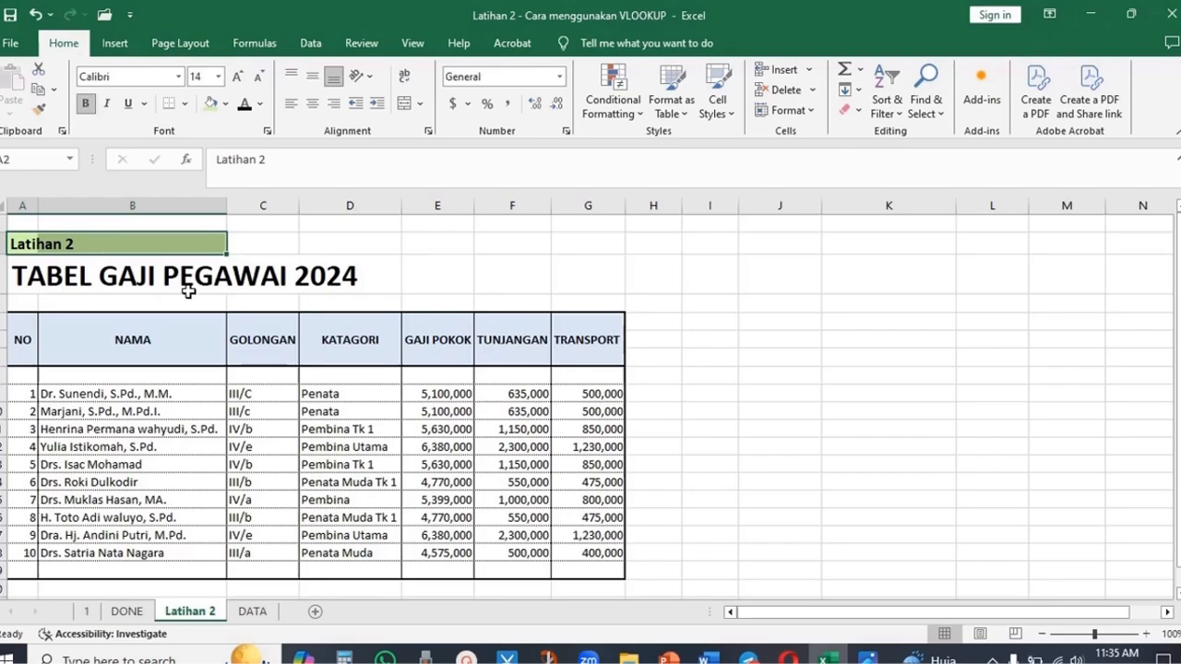
left_click(26, 239)
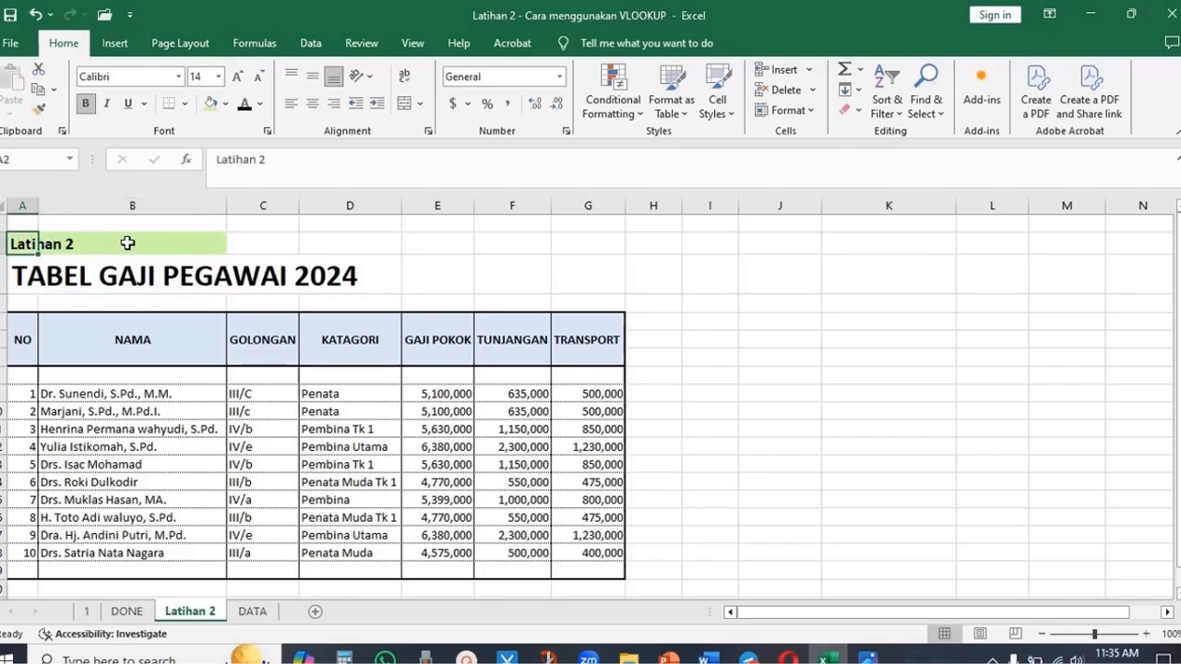